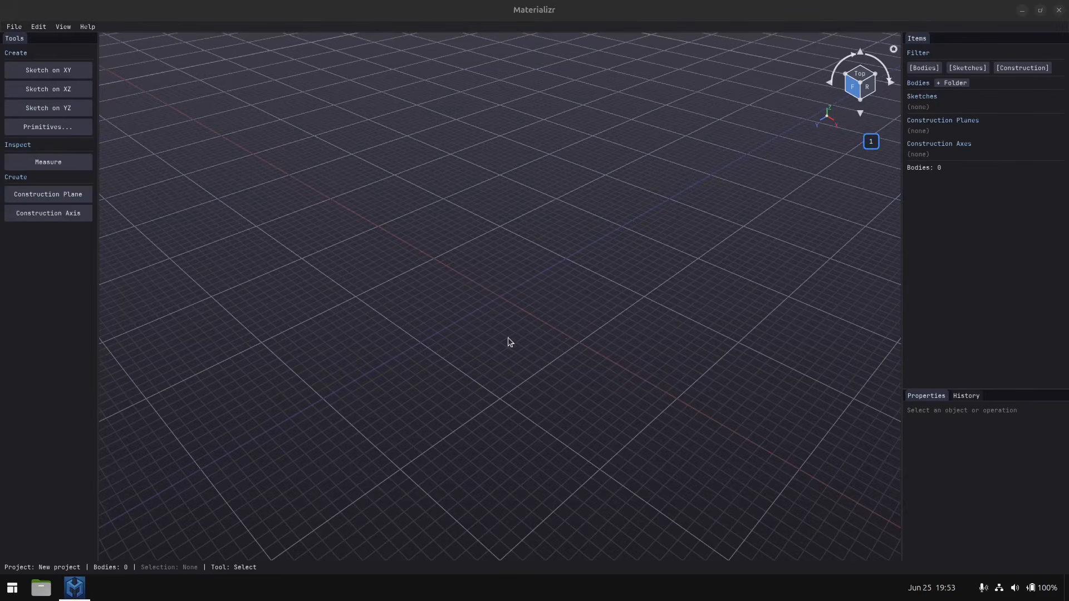
middle_click_drag(504, 340, 551, 379)
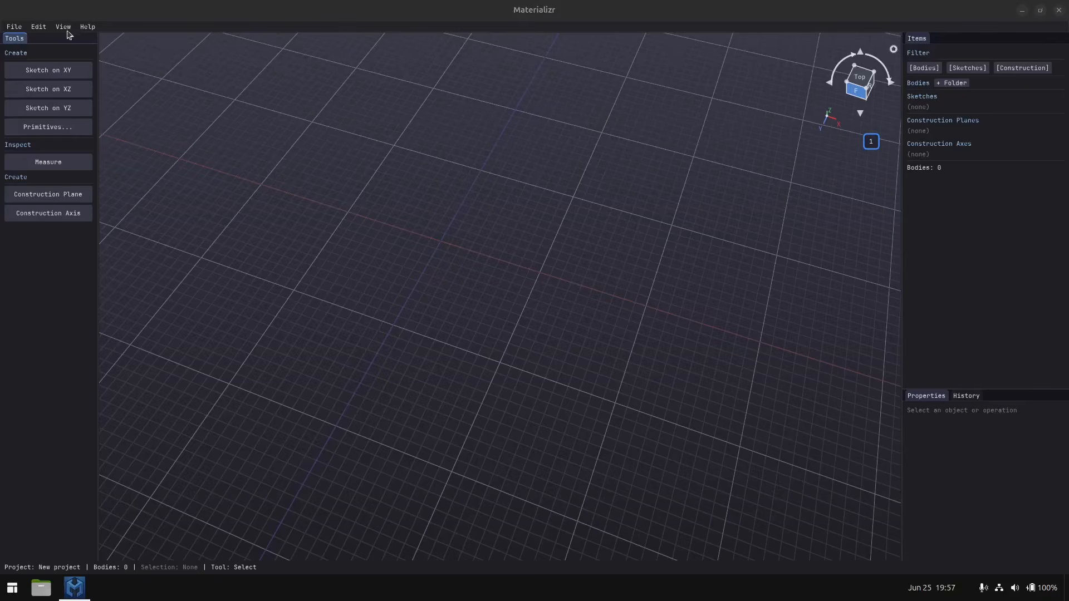
left_click(13, 29)
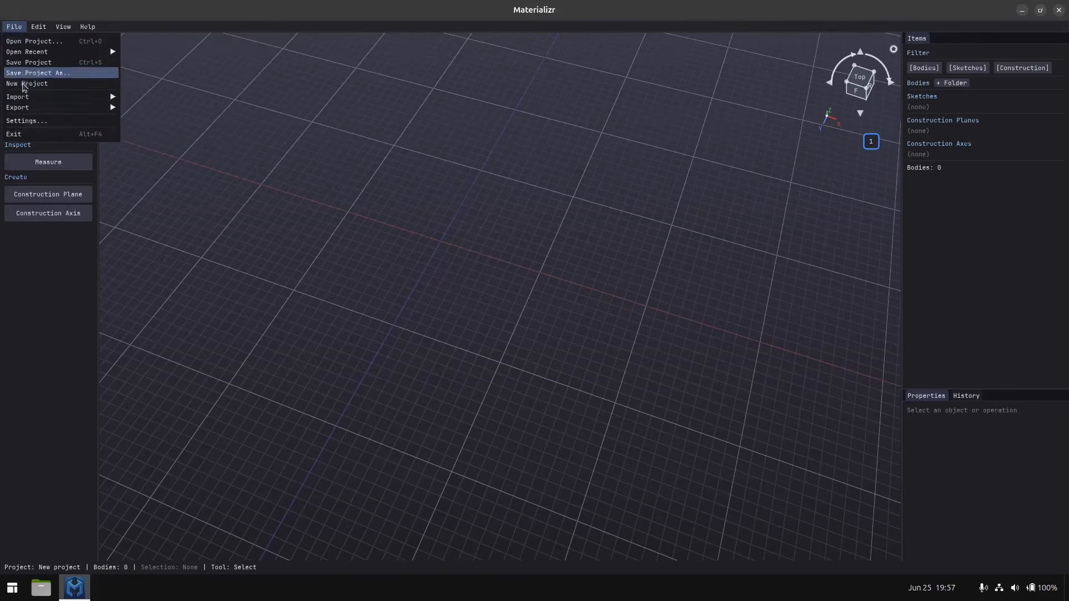
mouse_move(24, 99)
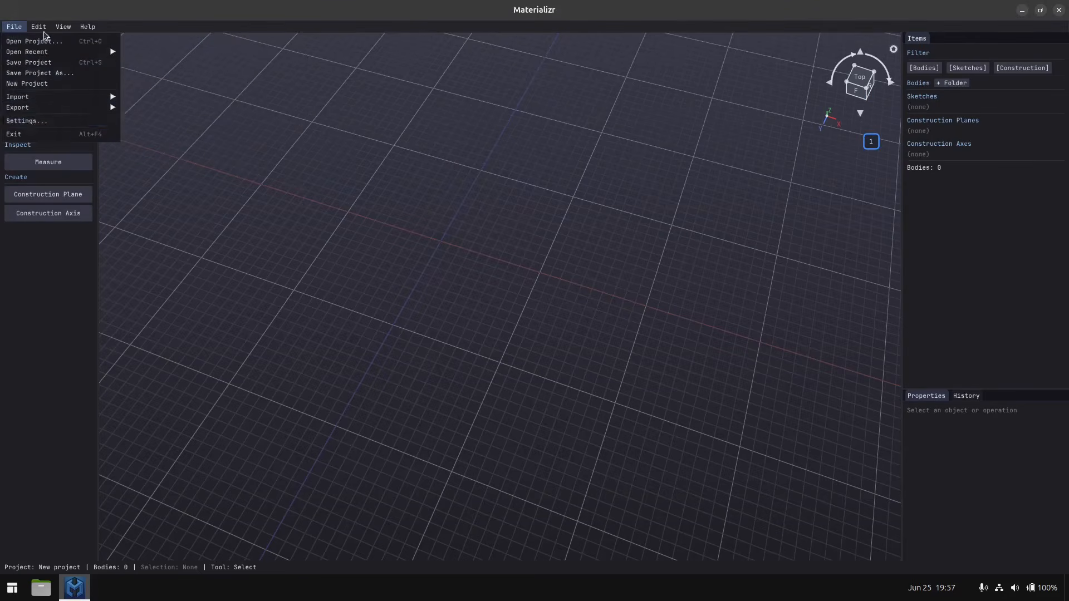
mouse_move(41, 30)
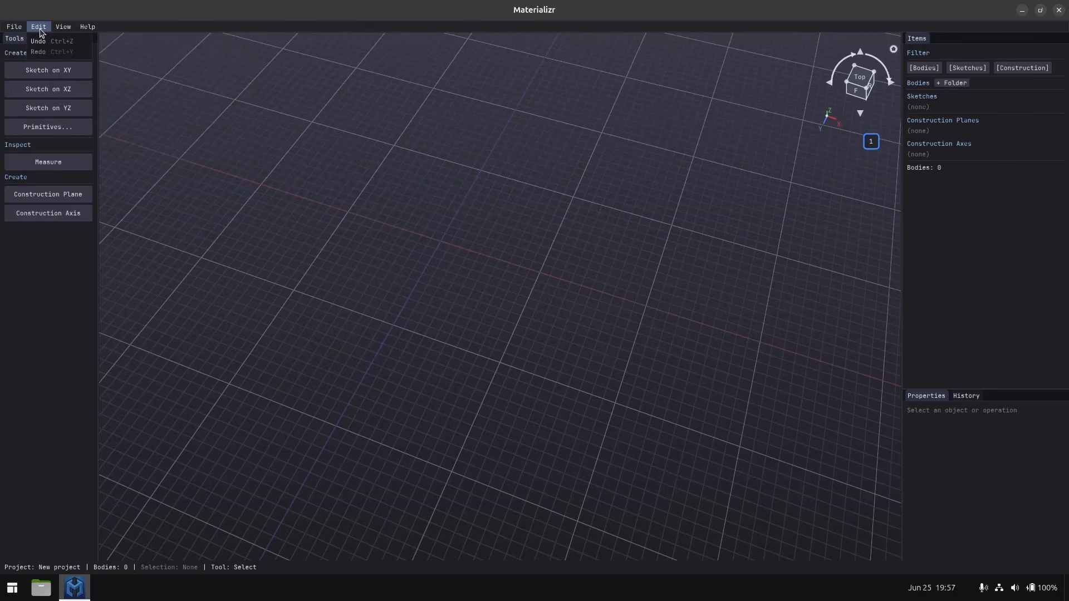
Switch the interface theme to Light and back to Dark.
left_click(63, 28)
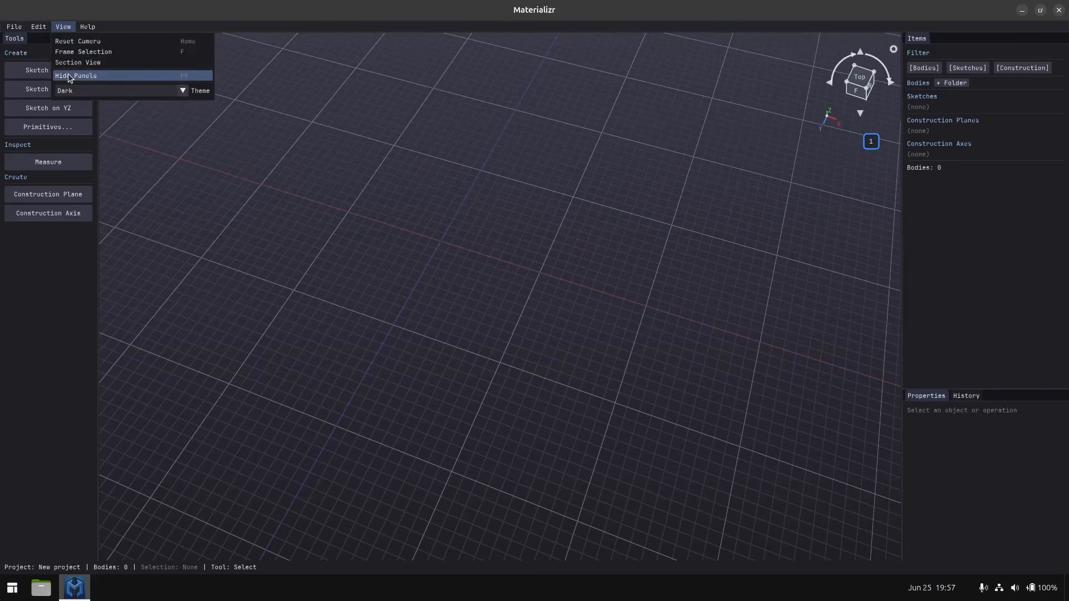
left_click(89, 95)
left_click(88, 116)
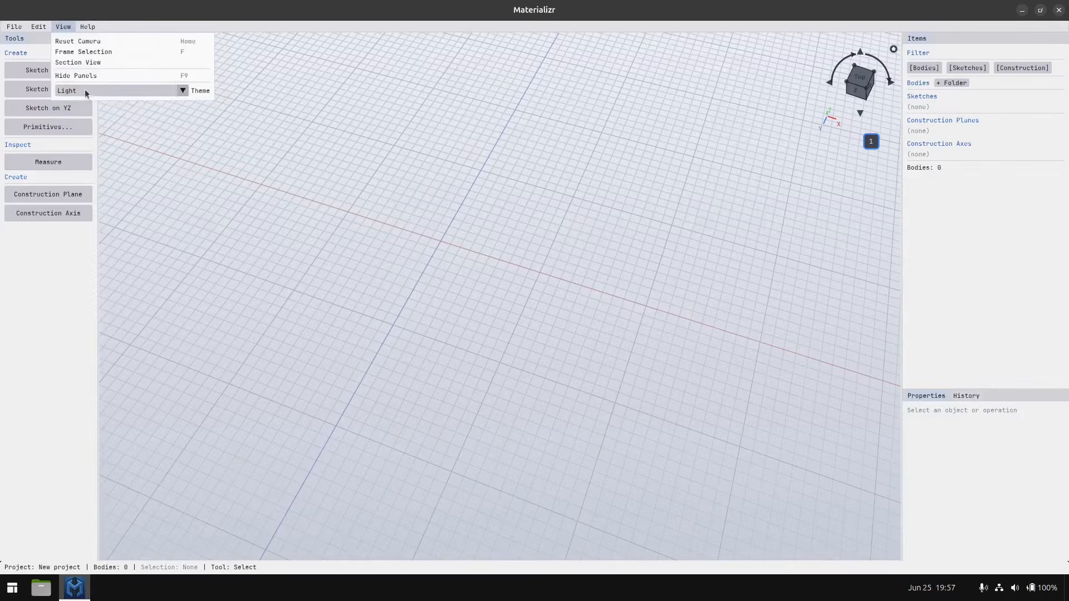
left_click(84, 90)
left_click(85, 105)
mouse_move(84, 26)
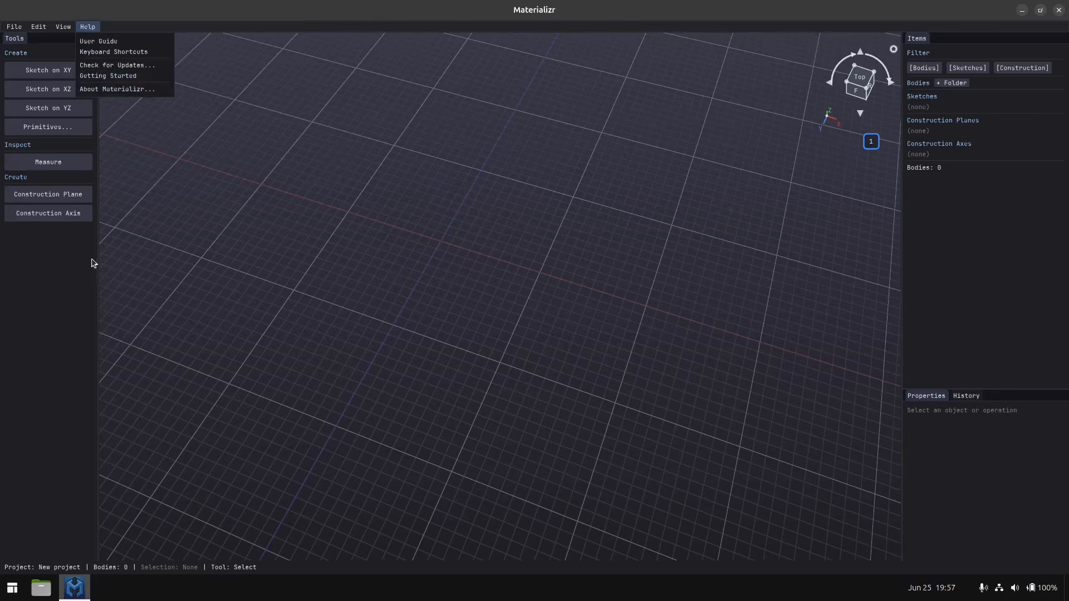
left_click(61, 270)
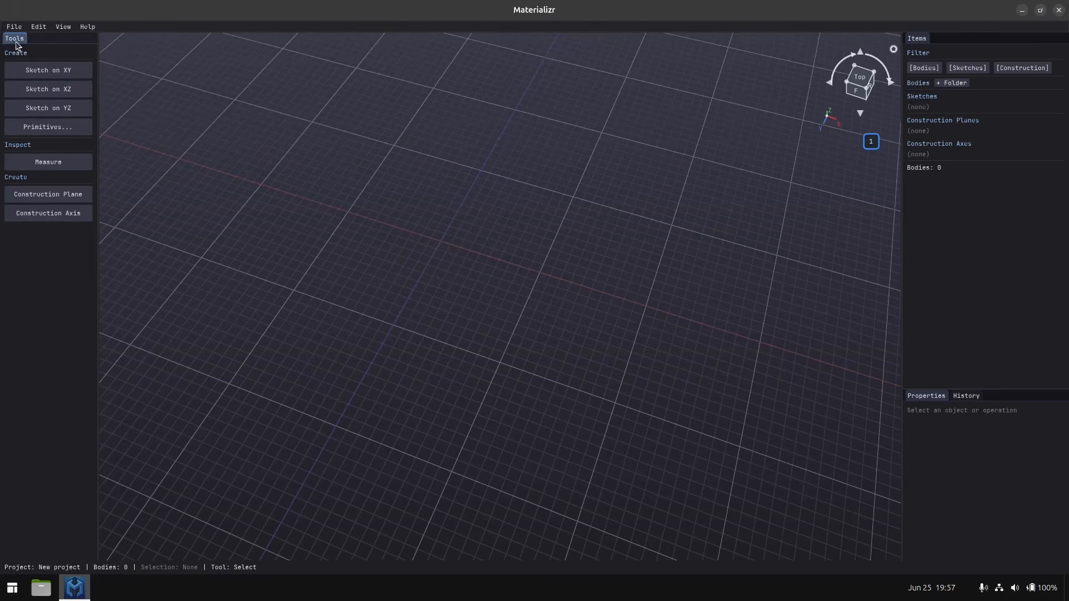
mouse_move(17, 45)
left_mouse_down()
mouse_move(128, 96)
mouse_move(52, 56)
mouse_move(18, 321)
mouse_move(11, 294)
left_mouse_up()
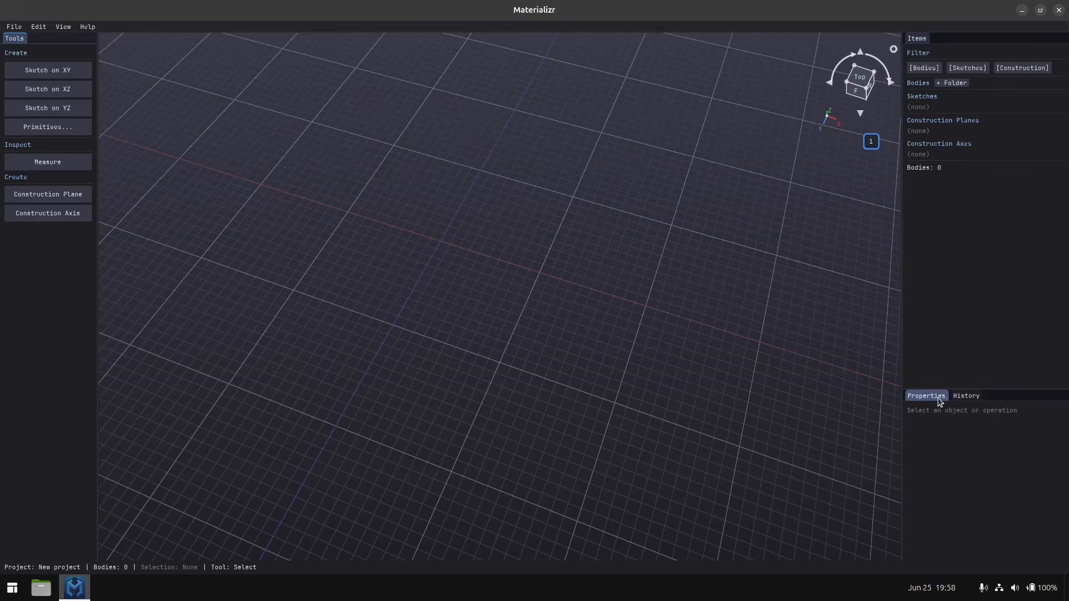
Display the operation history of the project.
left_click(963, 394)
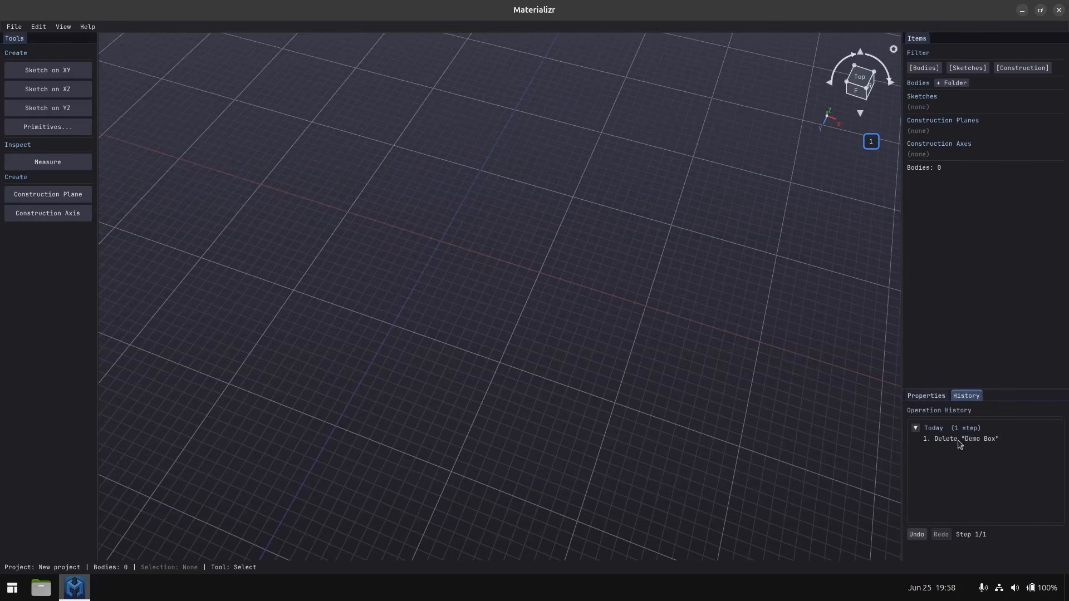
left_click(957, 445)
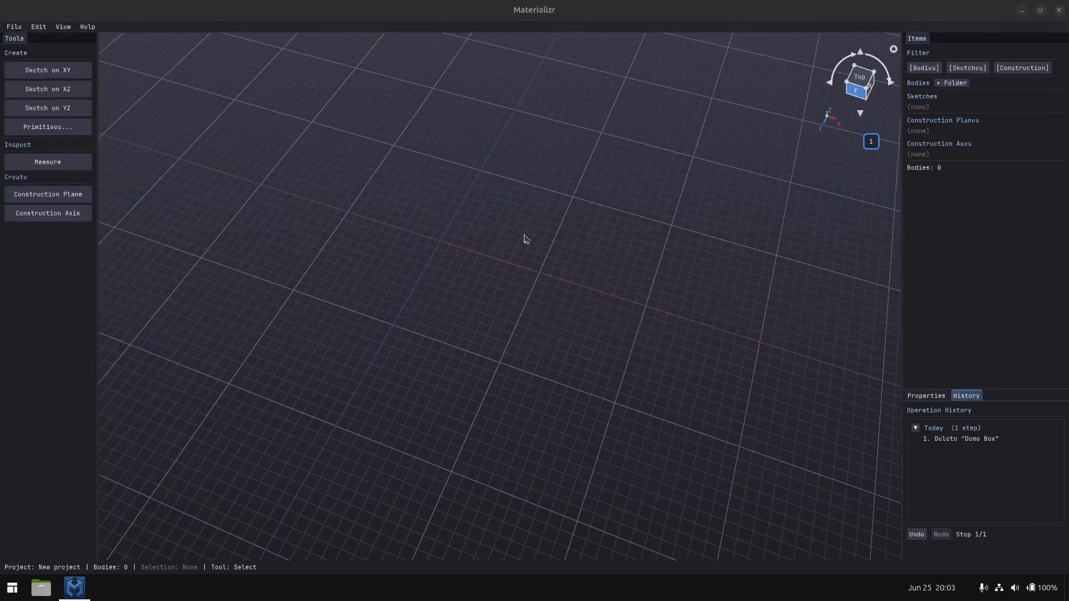
Start a new sketch on the XY plane.
middle_click_drag(449, 280, 494, 356)
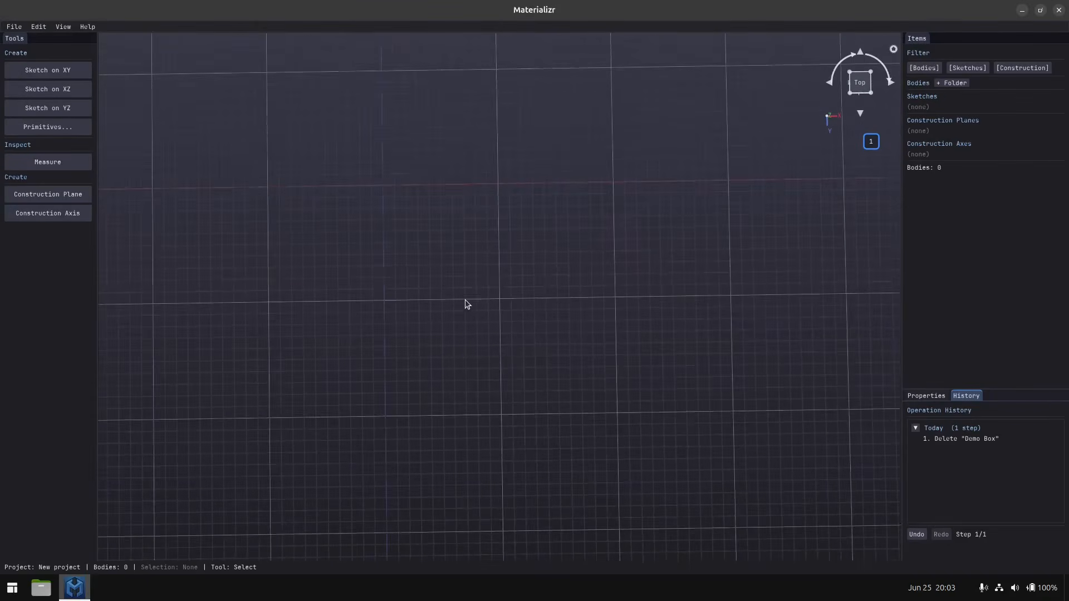
middle_click_drag(466, 299, 480, 309)
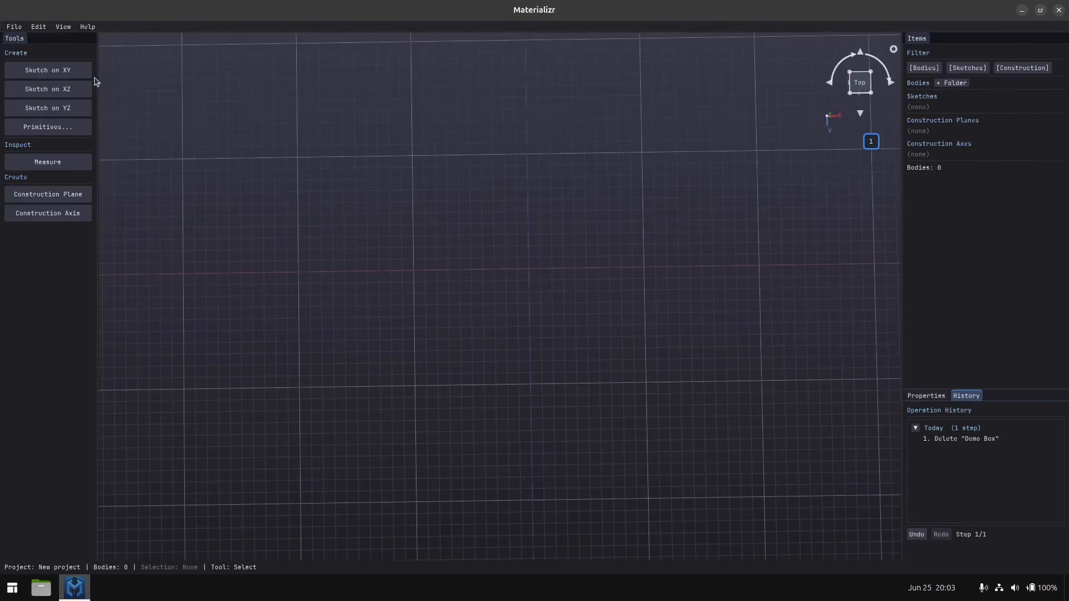
left_click(54, 71)
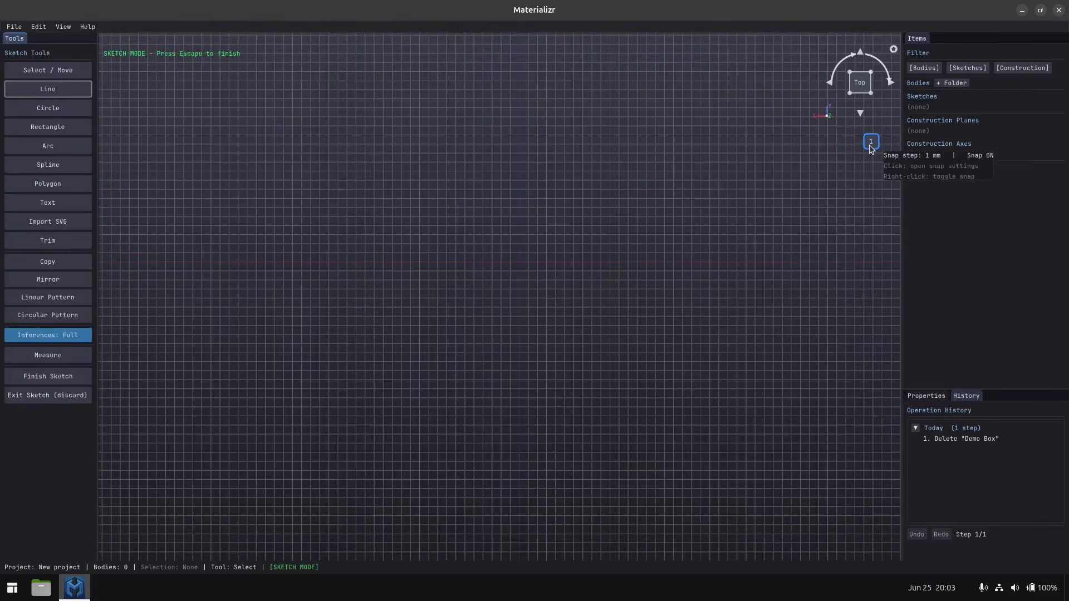
Try grid snap steps of 0.1 mm and 0.5 mm, restore 1 mm, and toggle snapping off and on again.
left_click(871, 143)
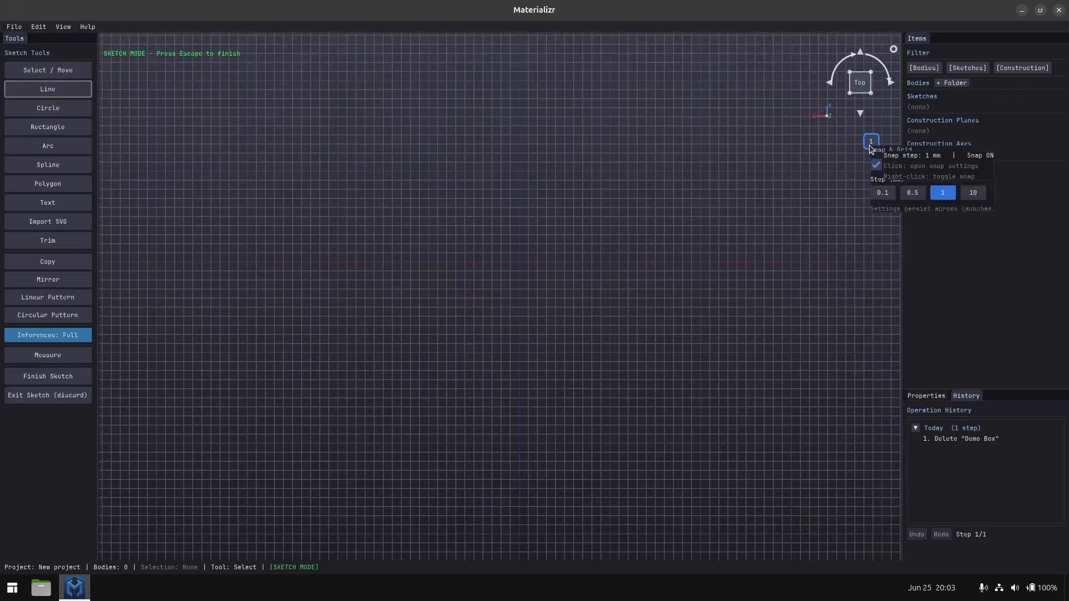
left_click(885, 198)
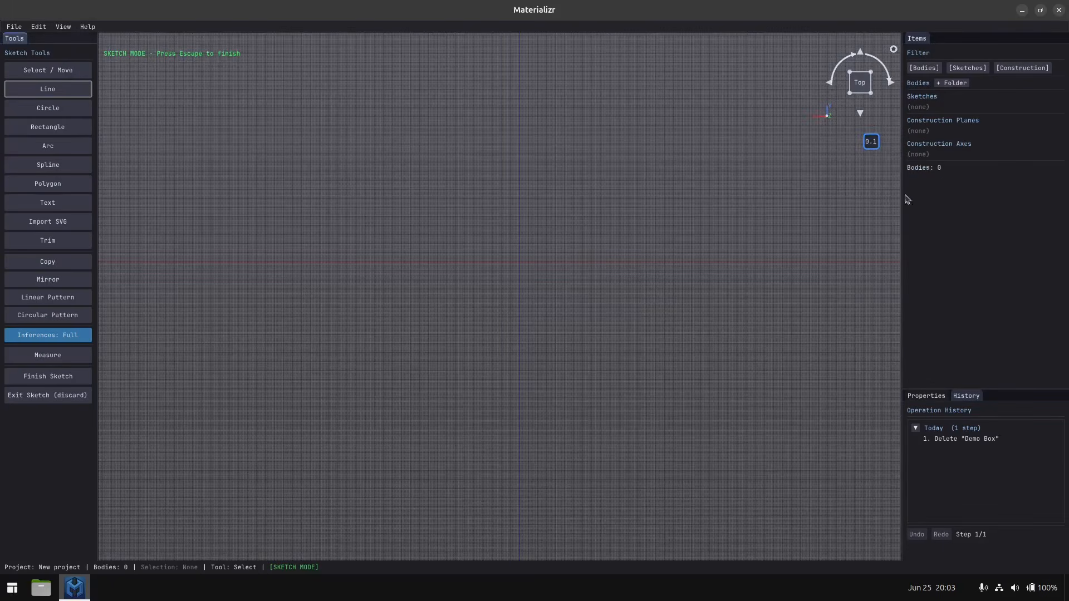
left_click(871, 142)
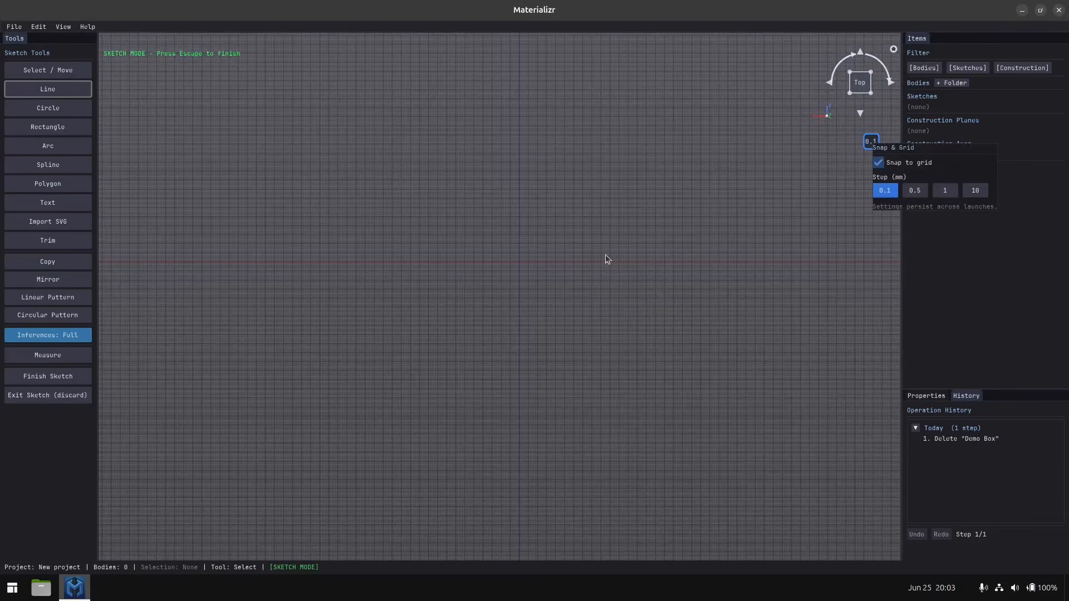
left_click(914, 191)
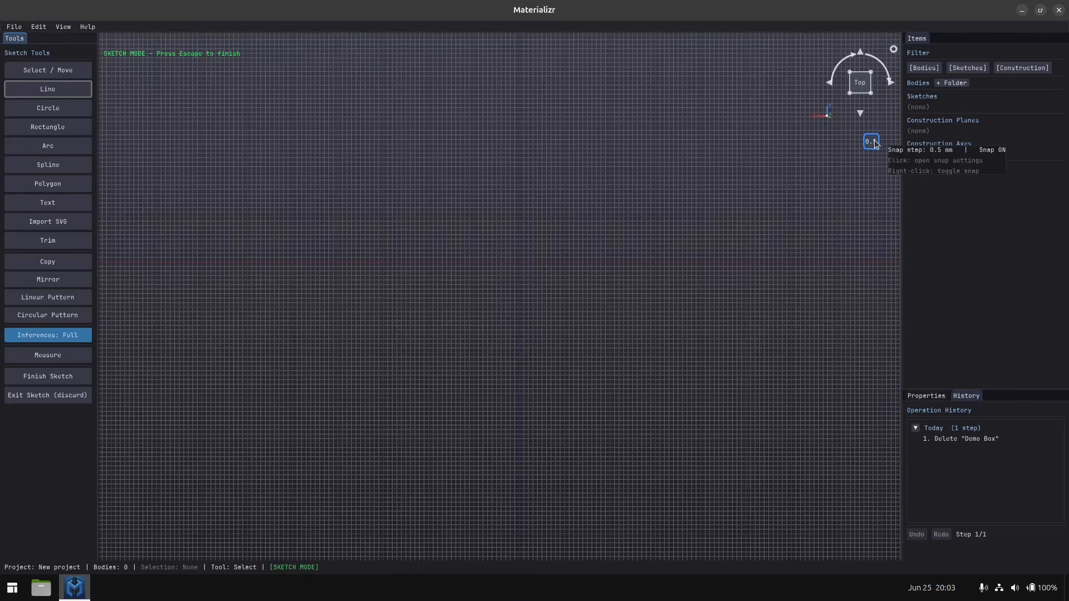
left_click(875, 144)
left_click(945, 190)
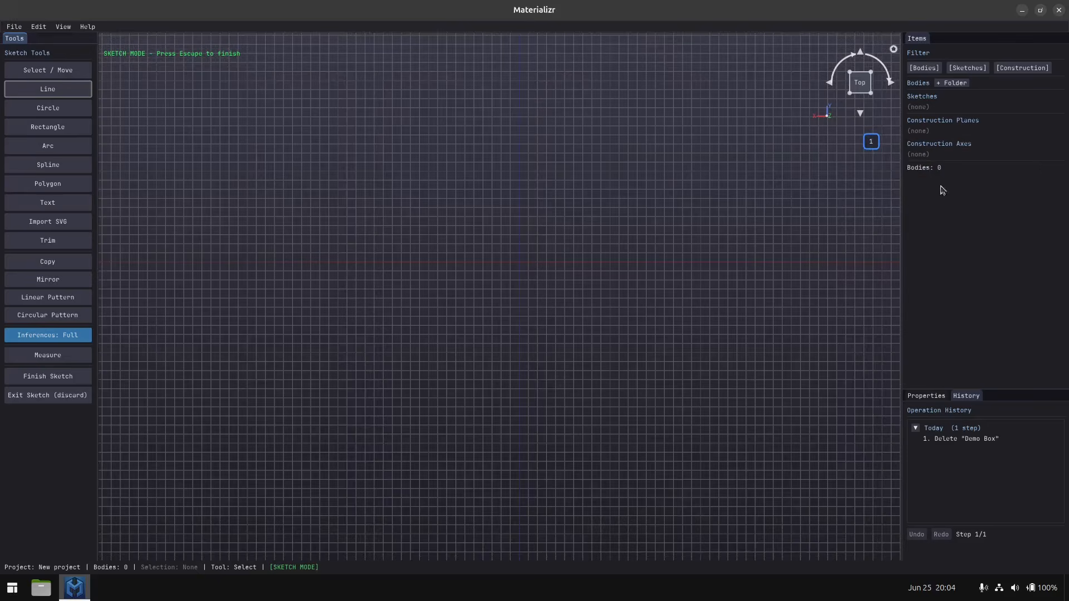
right_click(873, 149)
right_click(873, 148)
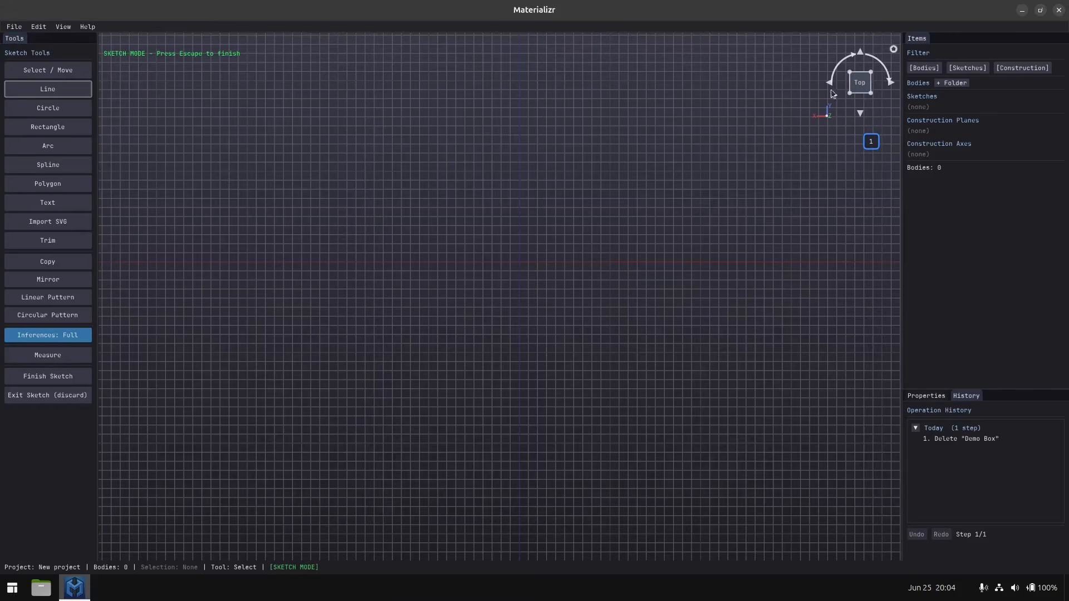
Try drawing a freehand rectangle about 20 mm wide and 40 mm high from corner to corner, and undo it.
left_click(51, 131)
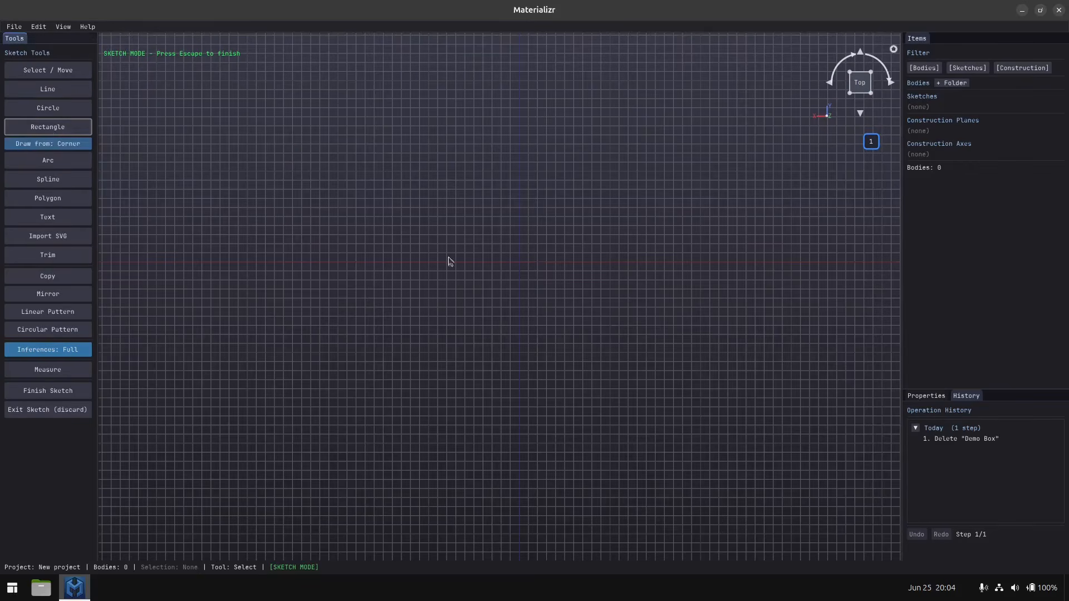
left_click(420, 156)
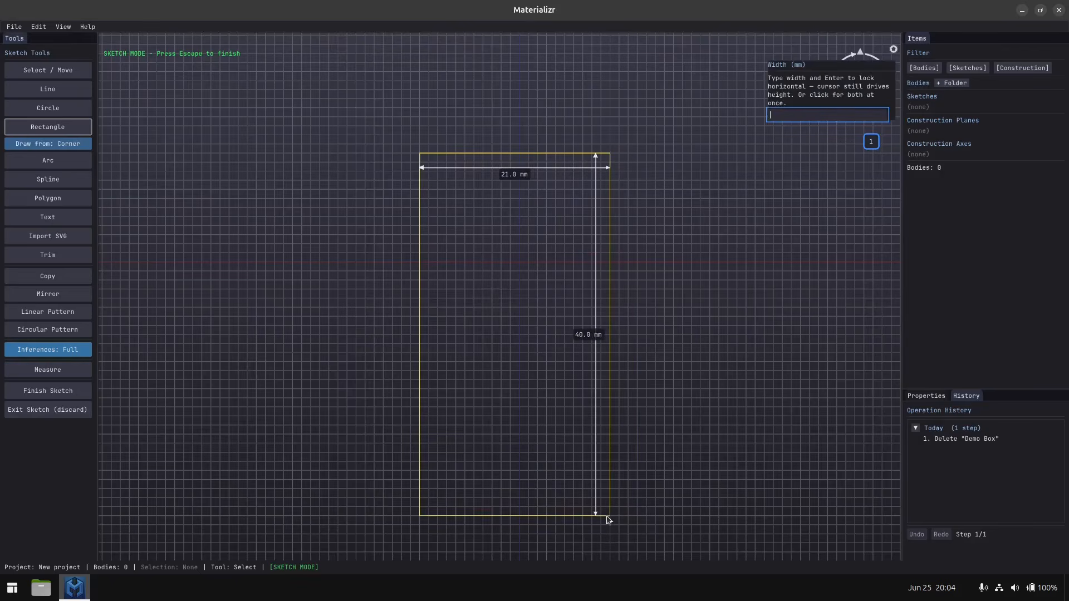
left_click(603, 516)
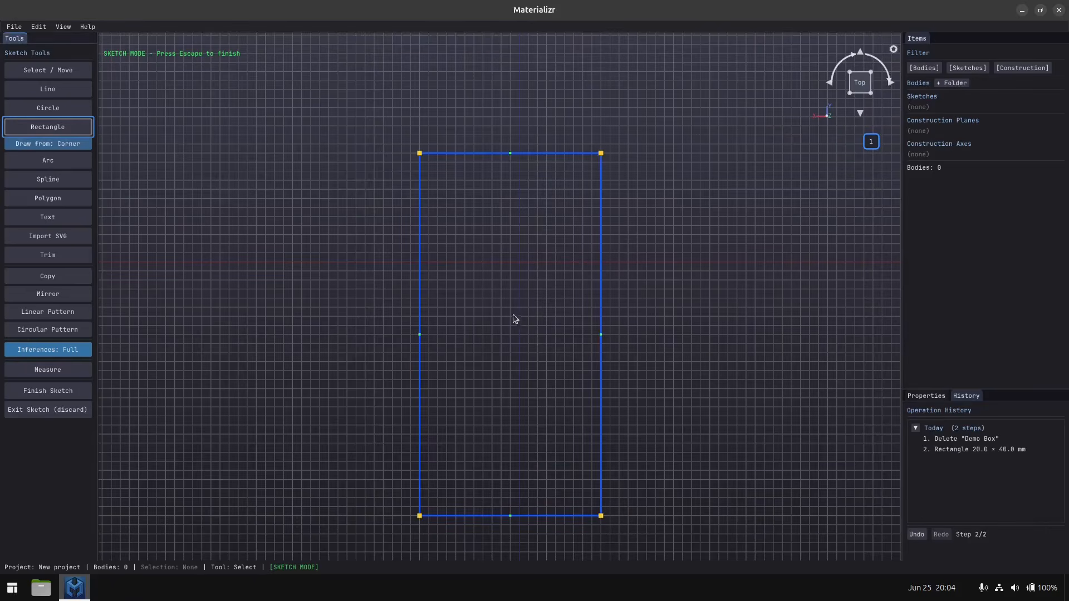
key("ctrl+z")
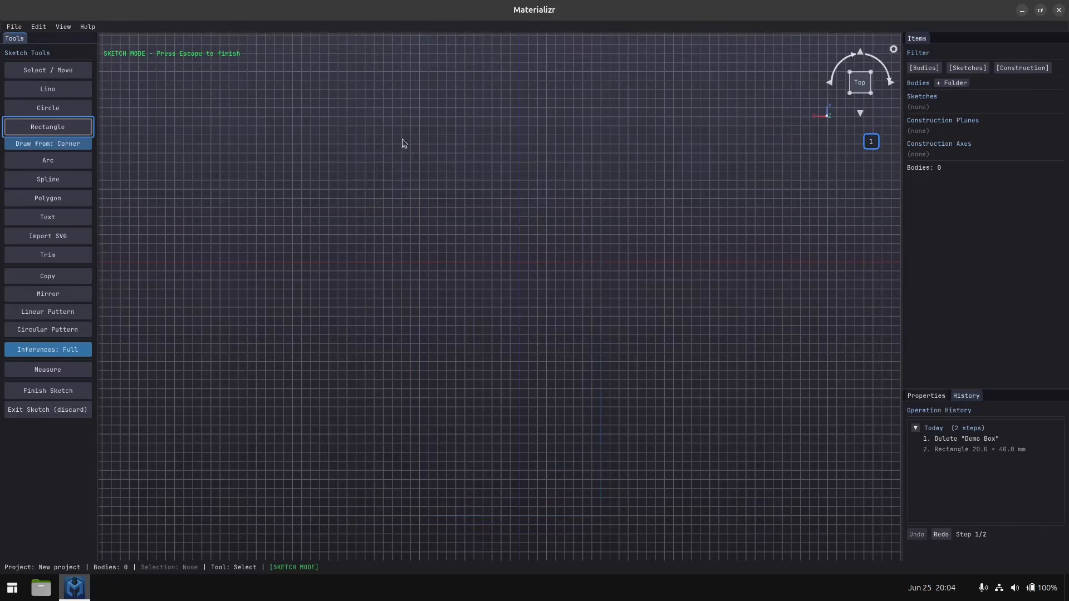
Draw a corner rectangle 40 mm wide and 60 mm high in the sketch.
left_click(329, 117)
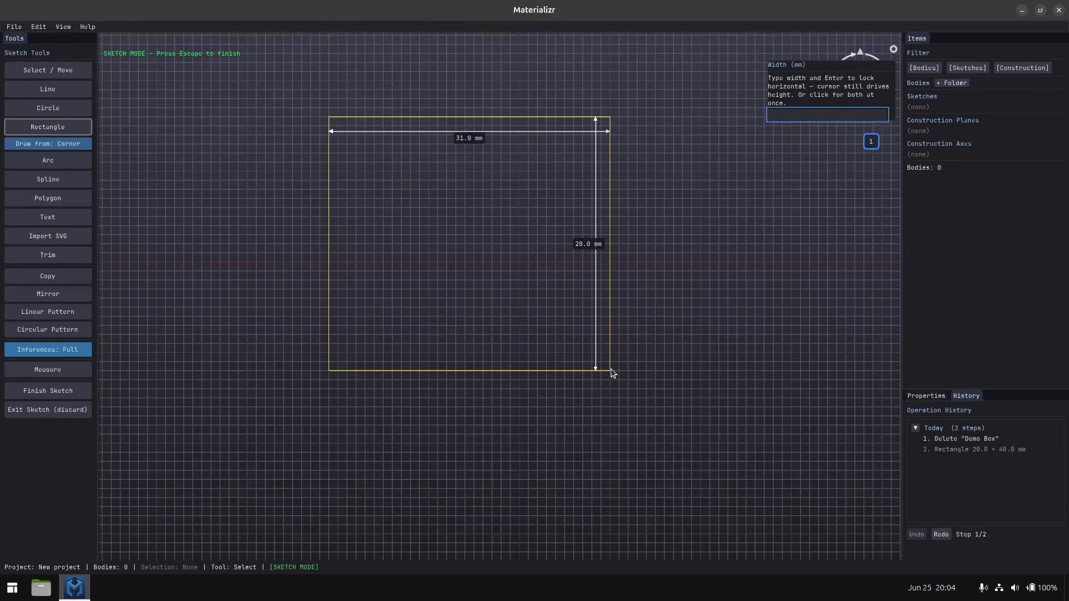
type("40")
key("Return")
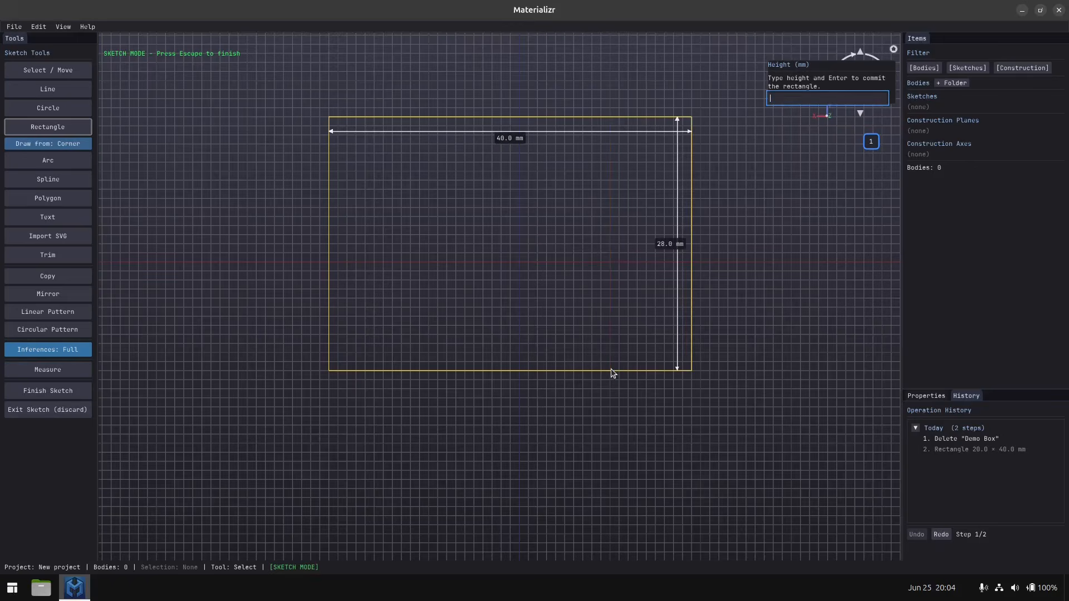
type("60")
key("Return")
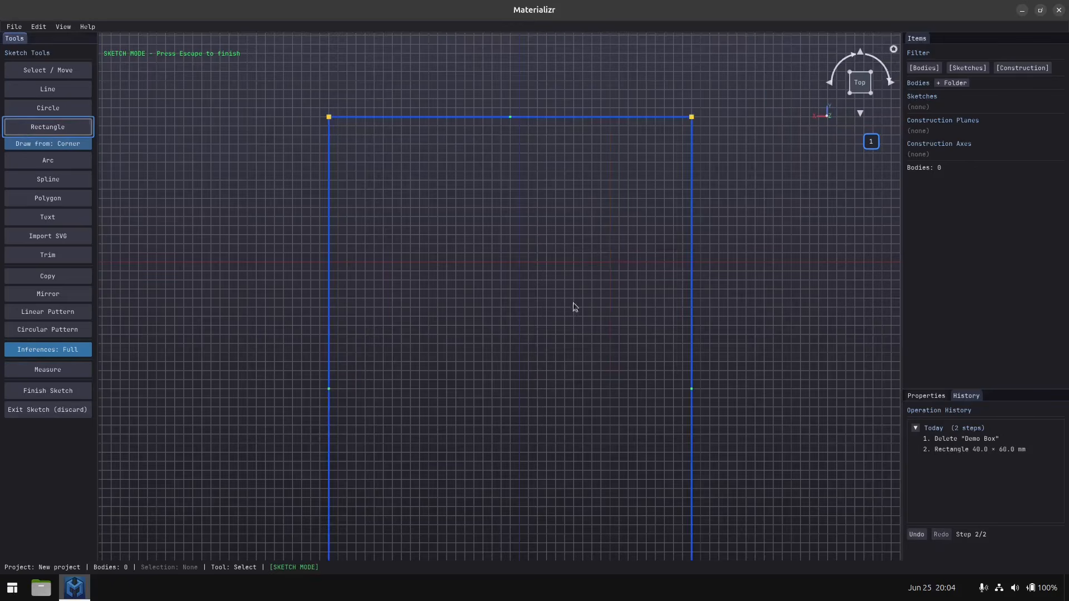
scroll(570, 303, "down", 4)
middle_click_drag(560, 401, 546, 297)
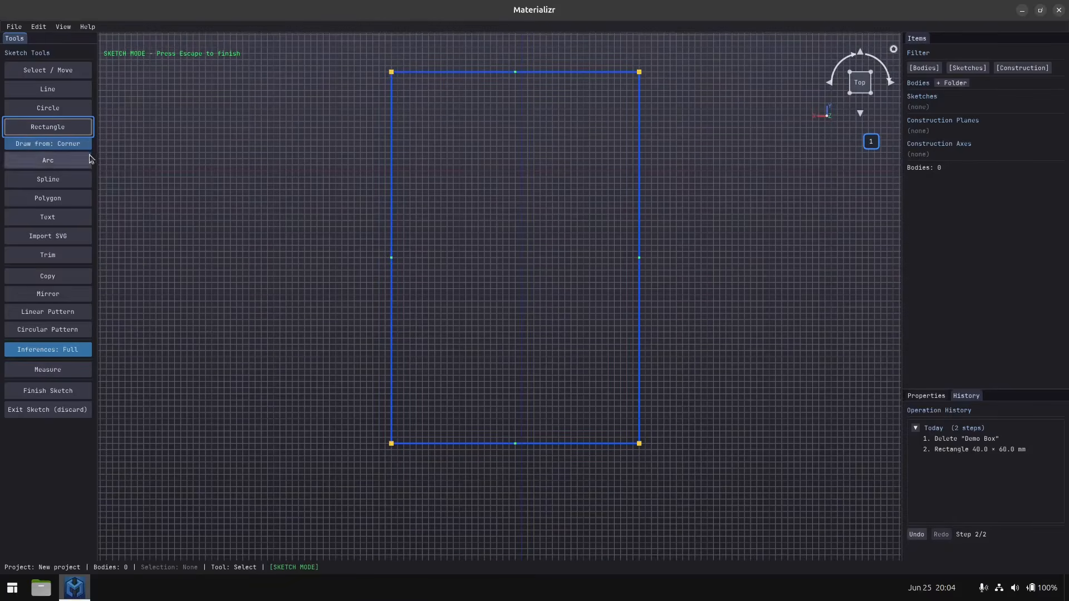
Switch the rectangle's drawing origin to Center and back to Corner.
left_click(69, 144)
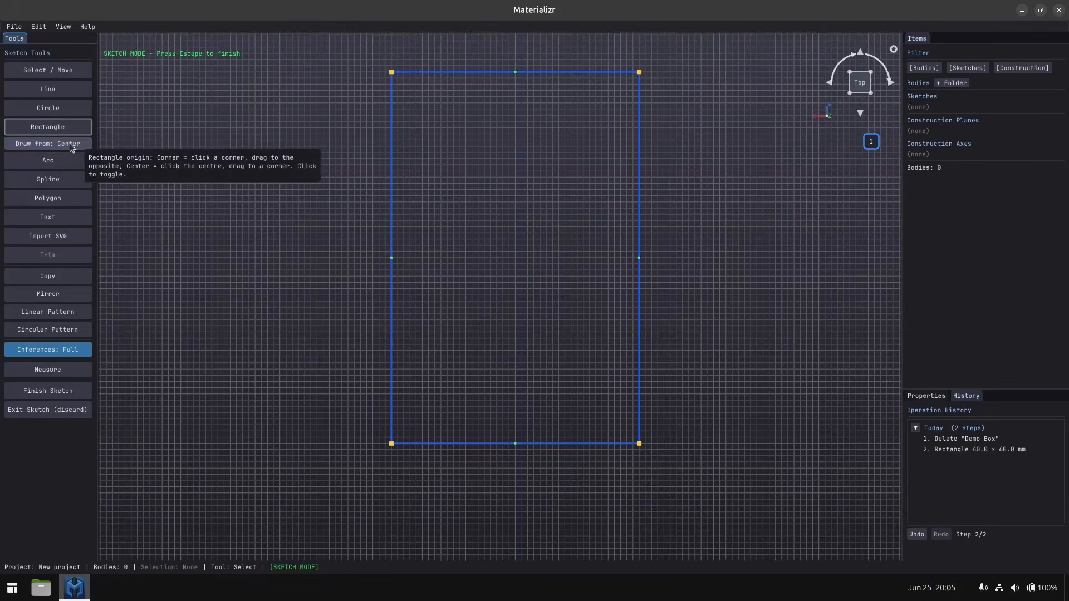
left_click(69, 144)
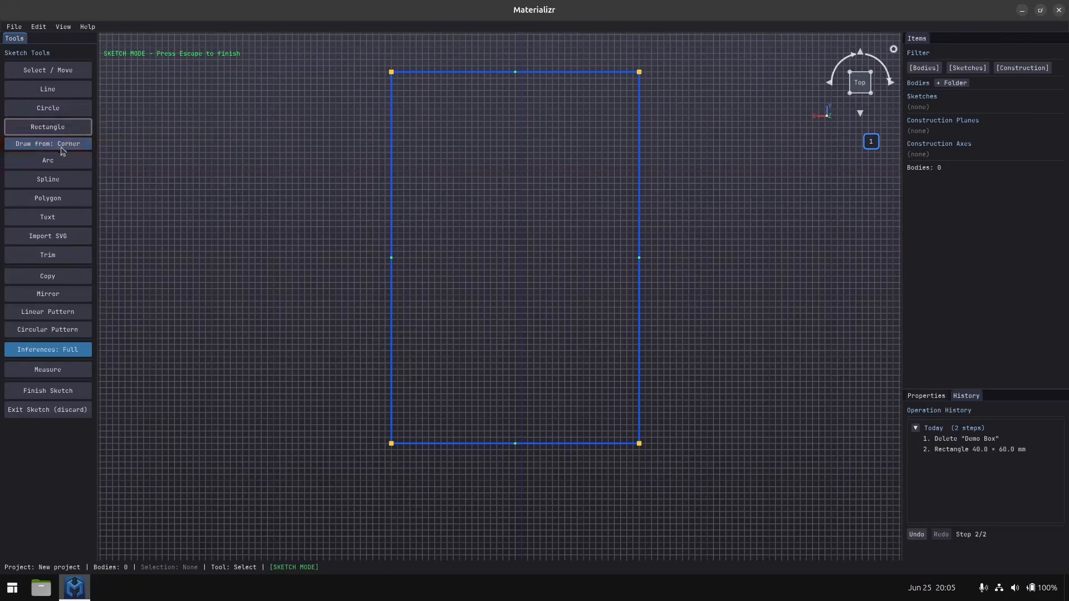
Draw a circle about 4 mm in diameter inside the rectangle near its upper-left corner.
left_click(50, 108)
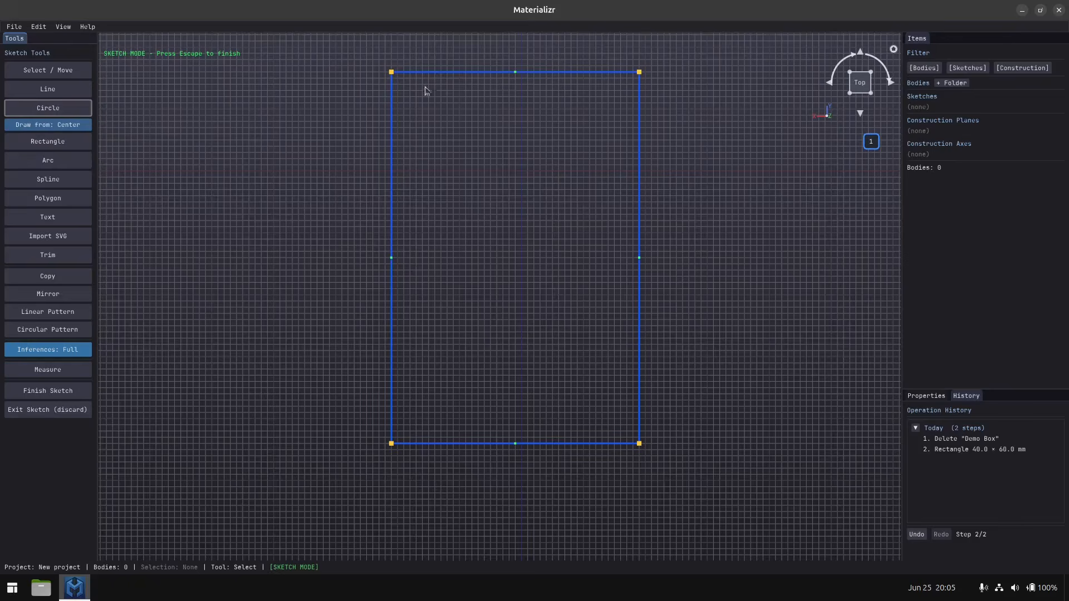
scroll(418, 88, "up", 4)
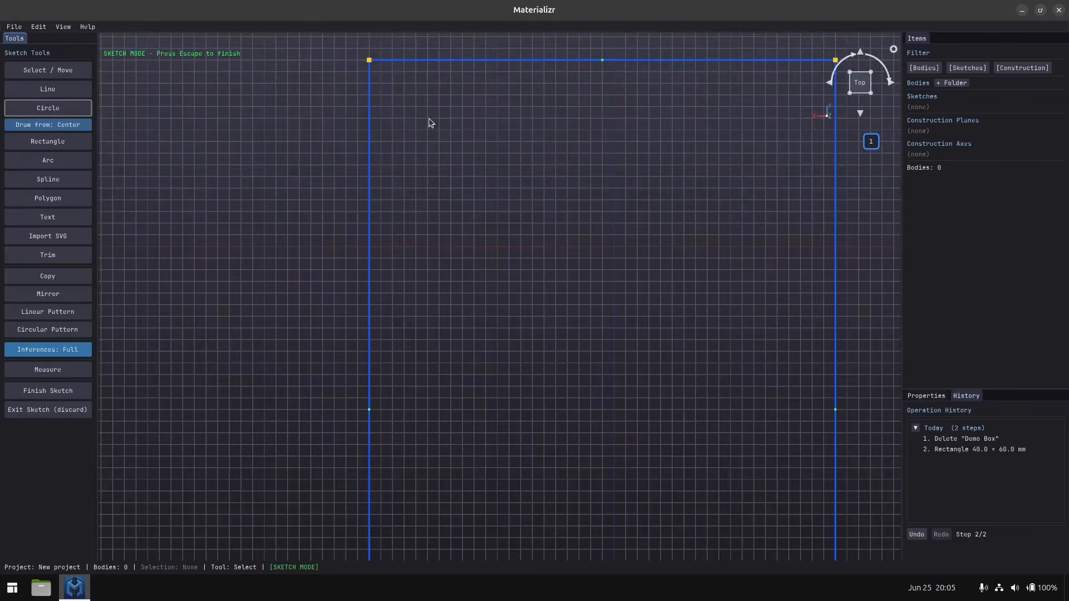
left_click(429, 118)
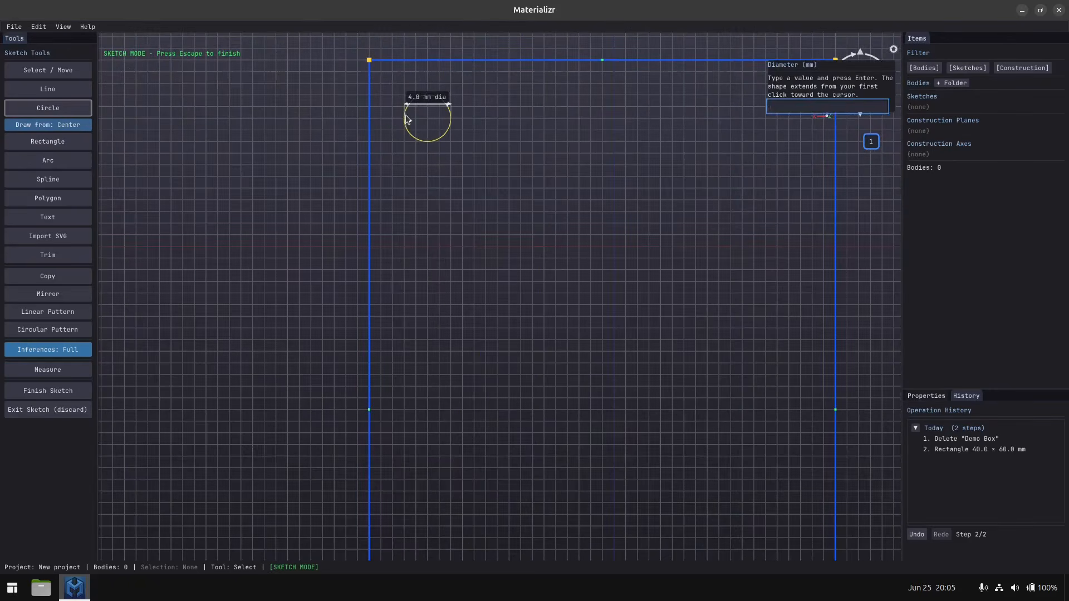
left_click(410, 121)
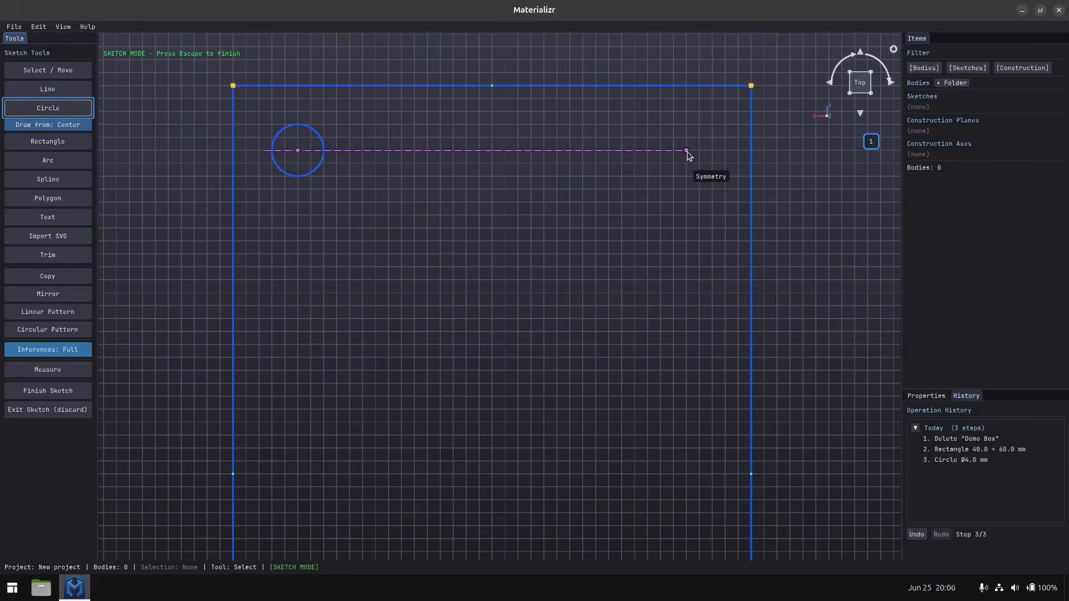
Draw 4 mm diameter circles near the rectangle's upper-right, lower-right and lower-left corners, and finish the sketch.
left_click(686, 151)
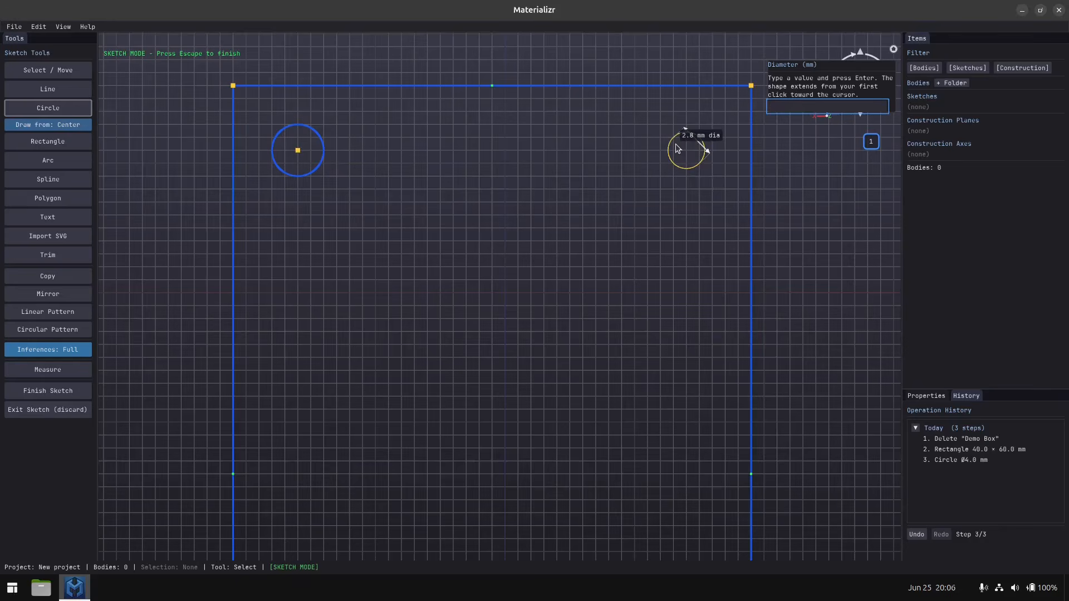
key("Return")
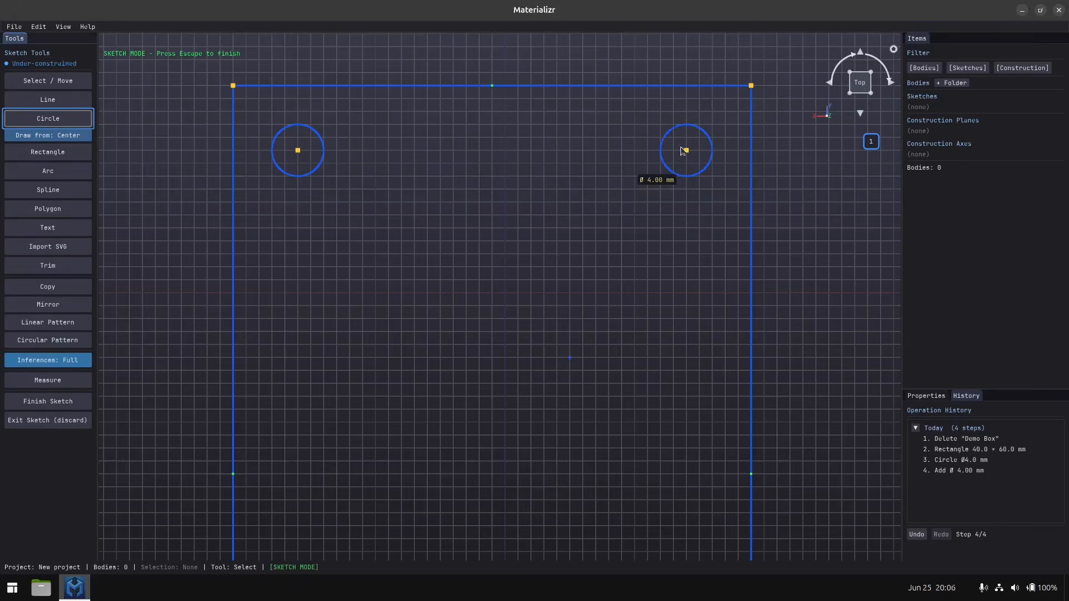
middle_click_drag(454, 495, 446, 405)
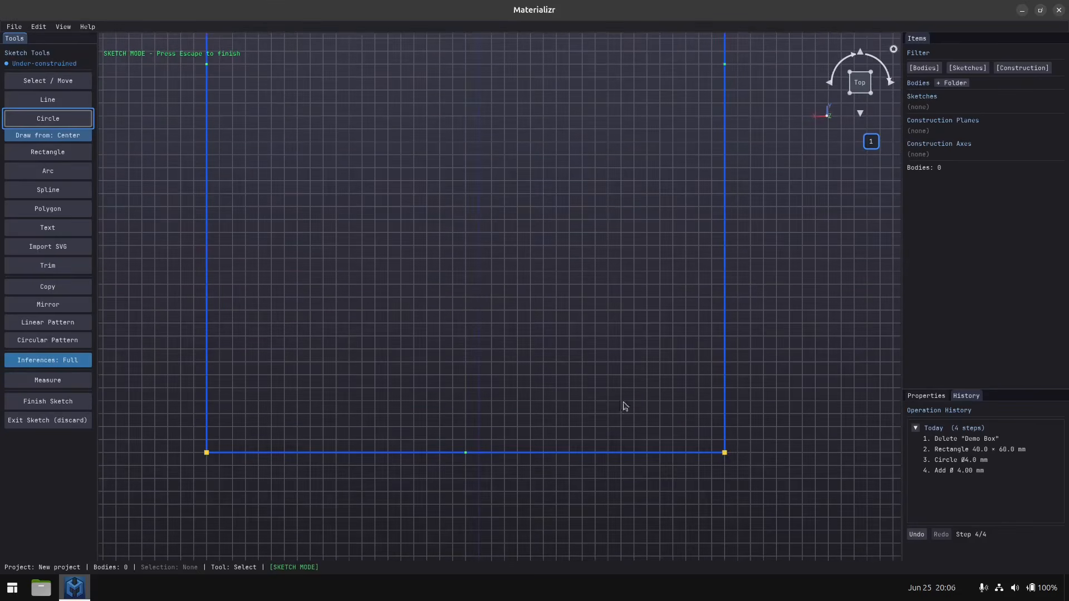
left_click(673, 401)
left_click(652, 399)
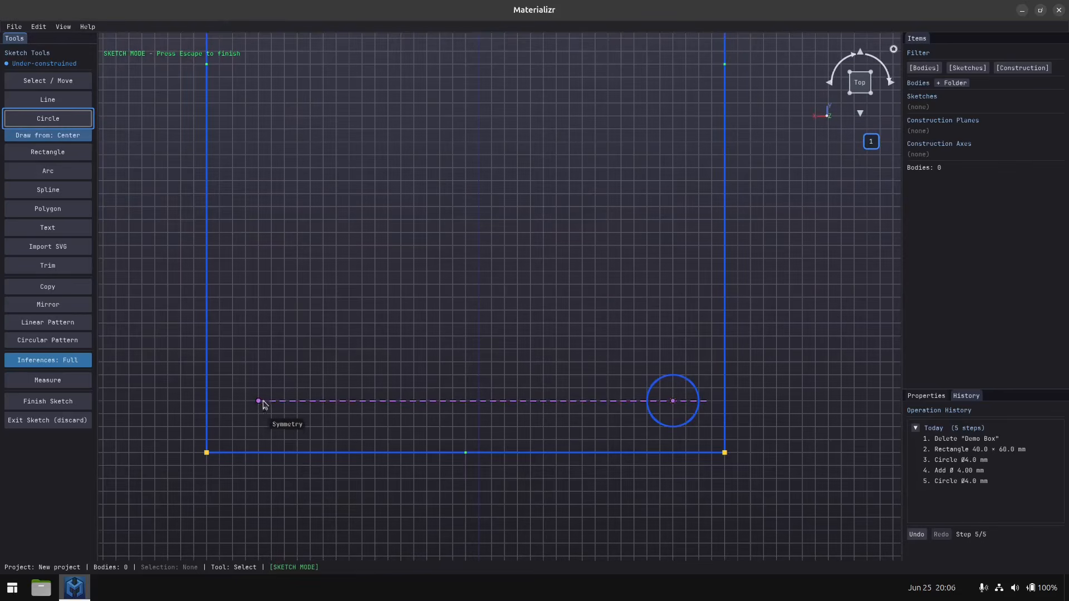
left_click(259, 401)
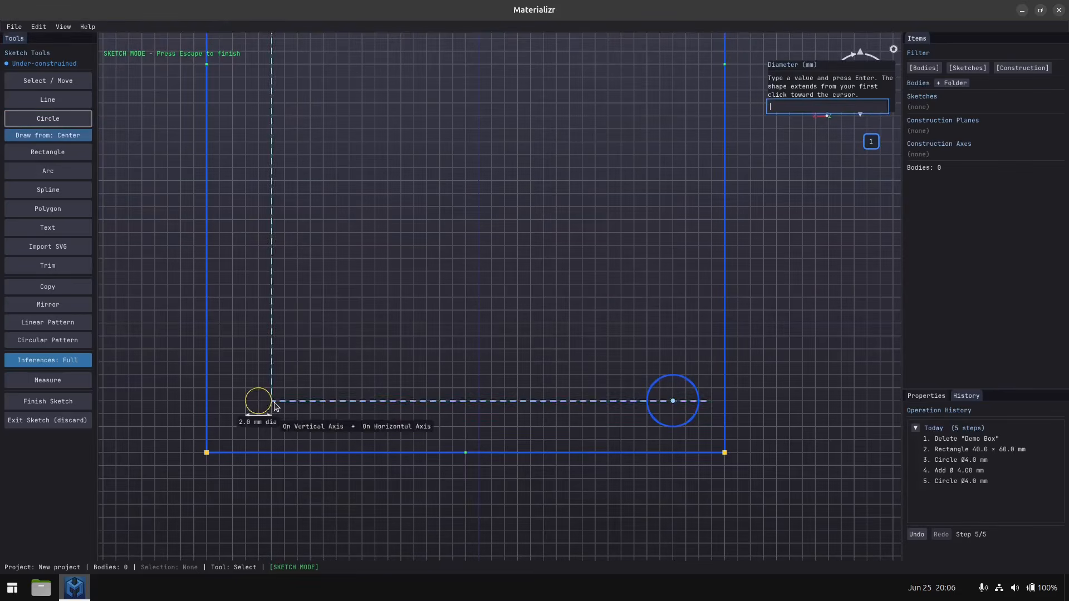
left_click(285, 401)
middle_click_drag(446, 232, 438, 351)
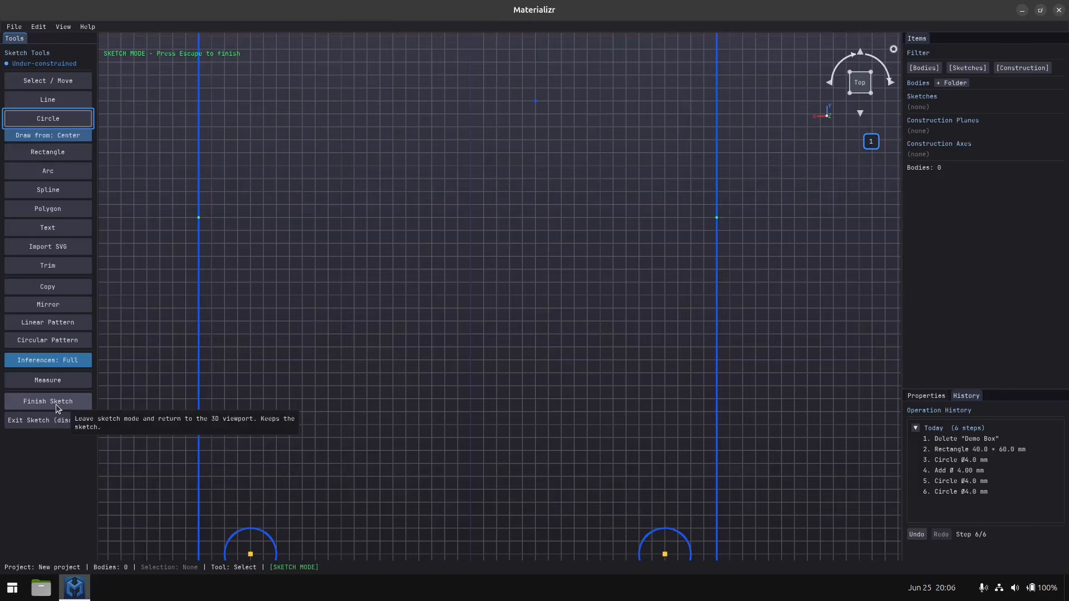
left_click(55, 405)
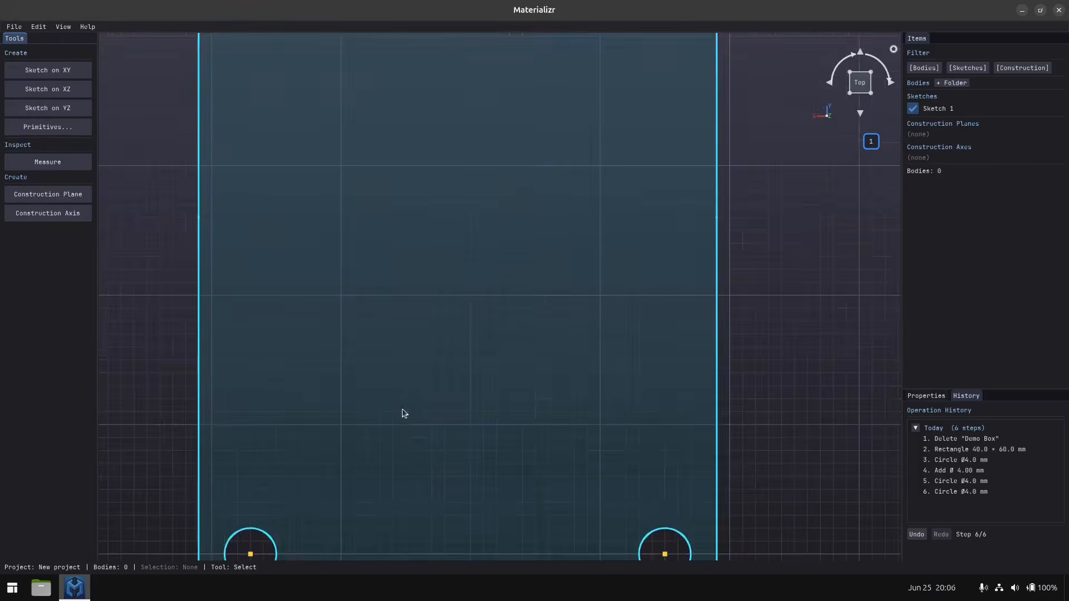
Select the rectangular sketch region surrounding the four corner circles.
scroll(402, 411, "down", 5)
middle_click_drag(402, 419, 407, 333)
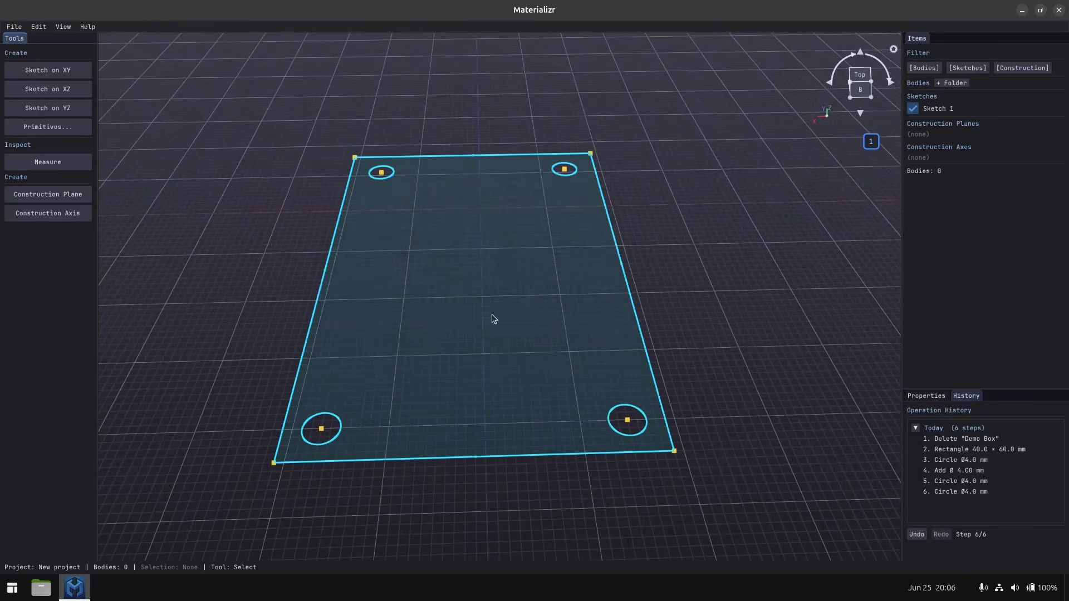
left_click(467, 340)
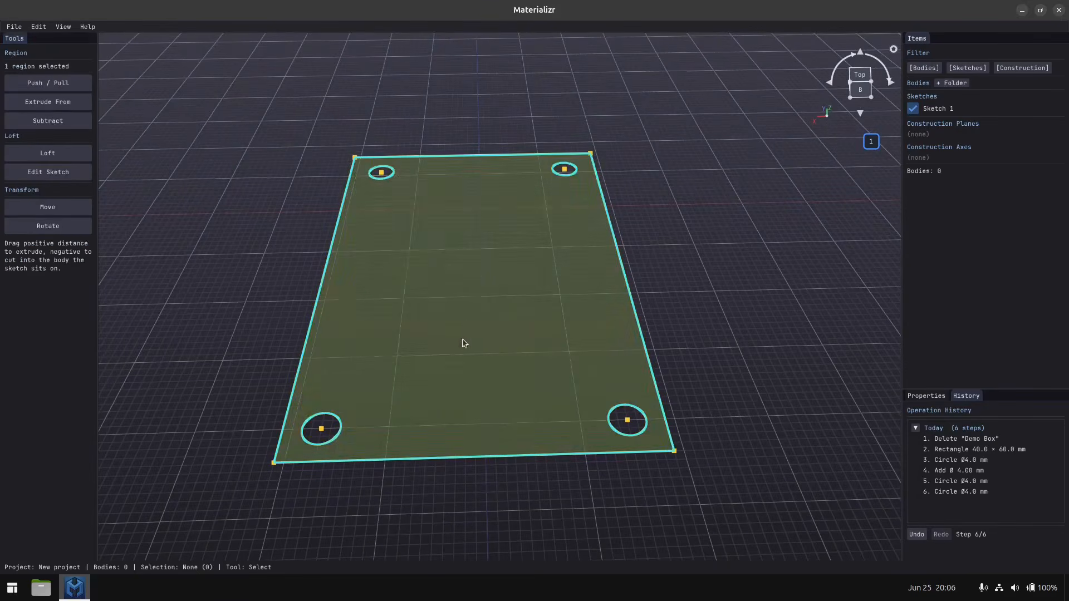
left_click(48, 83)
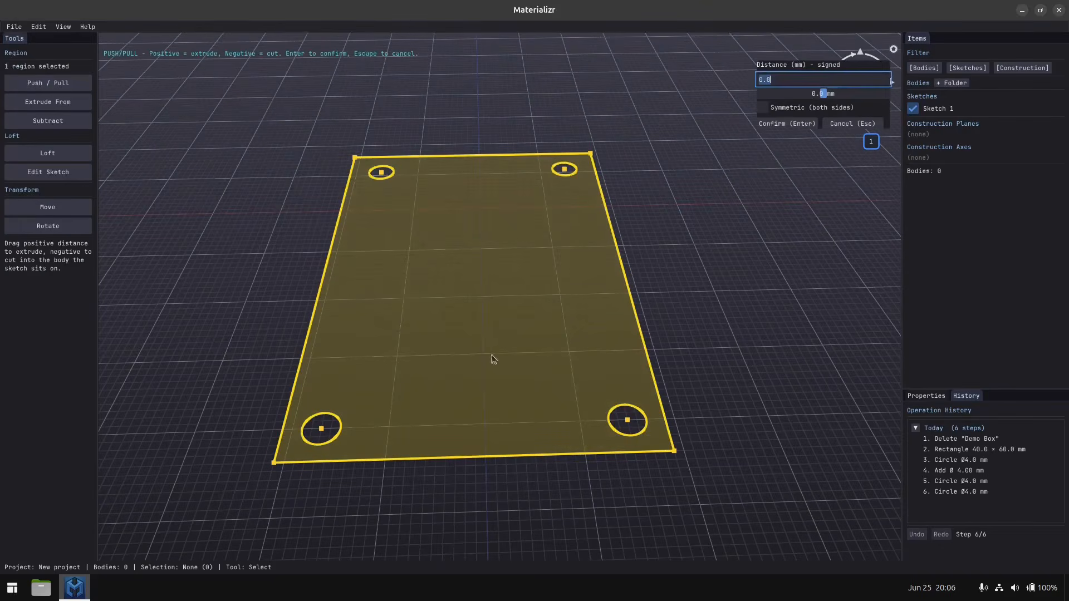
left_click_drag(485, 342, 479, 98)
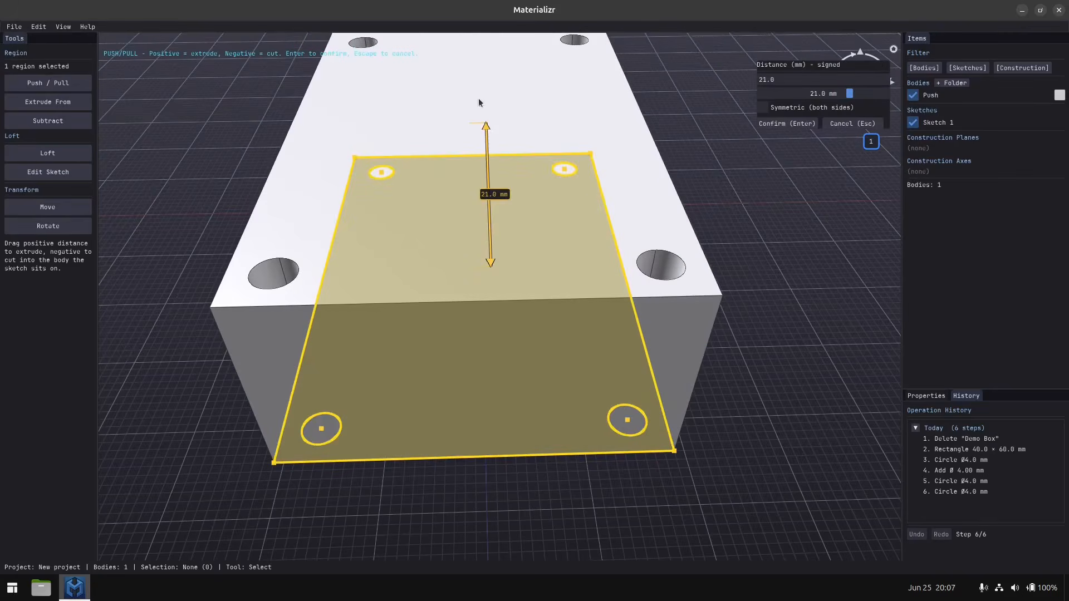
scroll(479, 98, "down", 3)
left_click_drag(472, 222, 465, 48)
left_click_drag(468, 172, 468, 158)
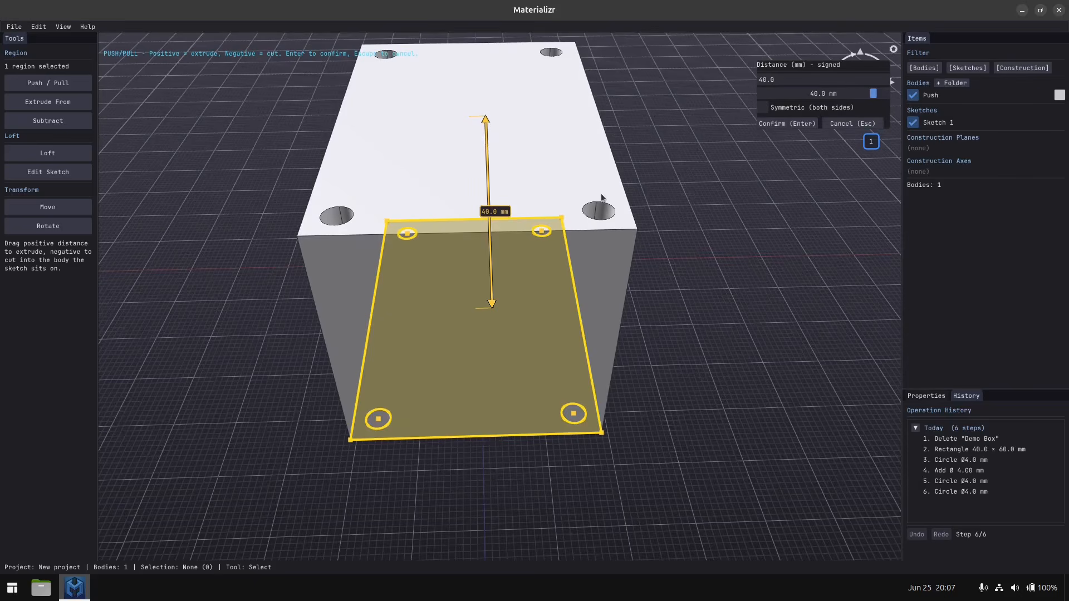
left_click(841, 123)
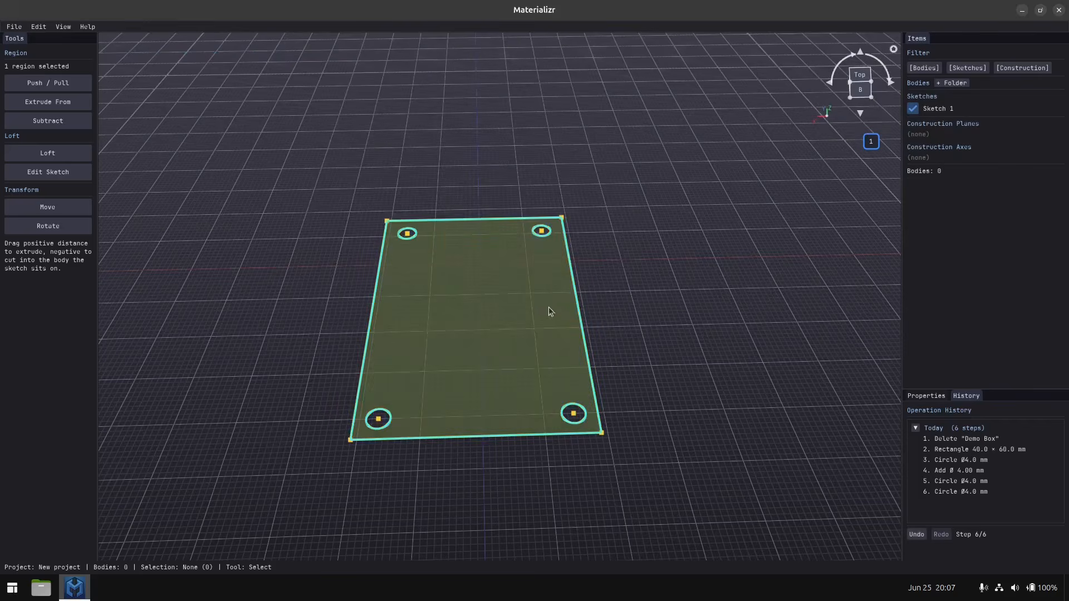
Push/Pull the selected region to a one-sided distance of 40 mm, after trying a symmetric extrusion of 10 mm per side.
left_click(78, 82)
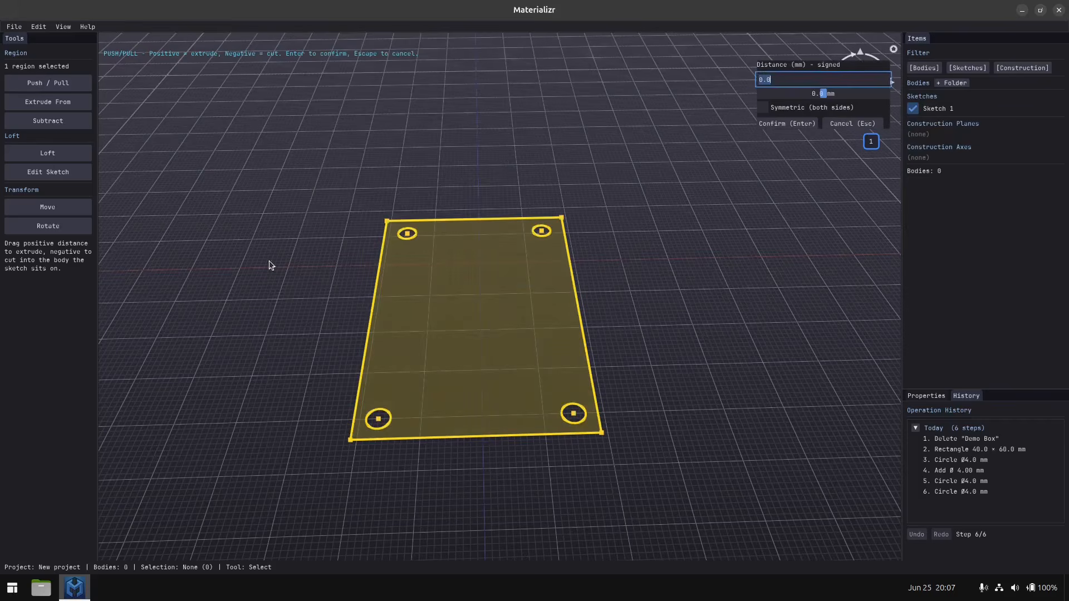
left_click(763, 107)
left_click_drag(475, 334, 470, 222)
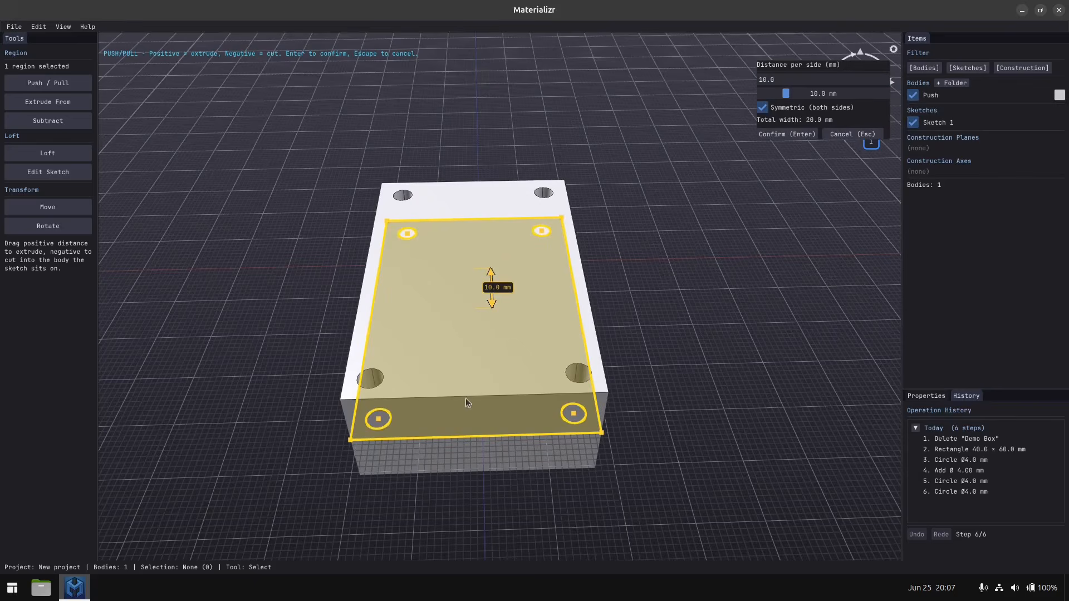
left_click(762, 107)
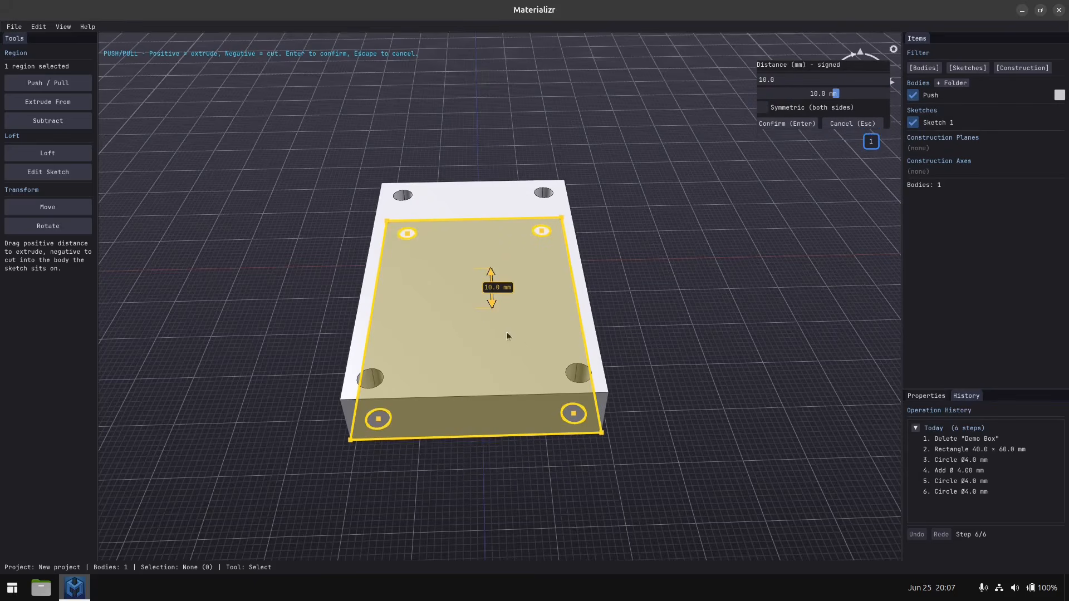
left_click_drag(480, 305, 453, 199)
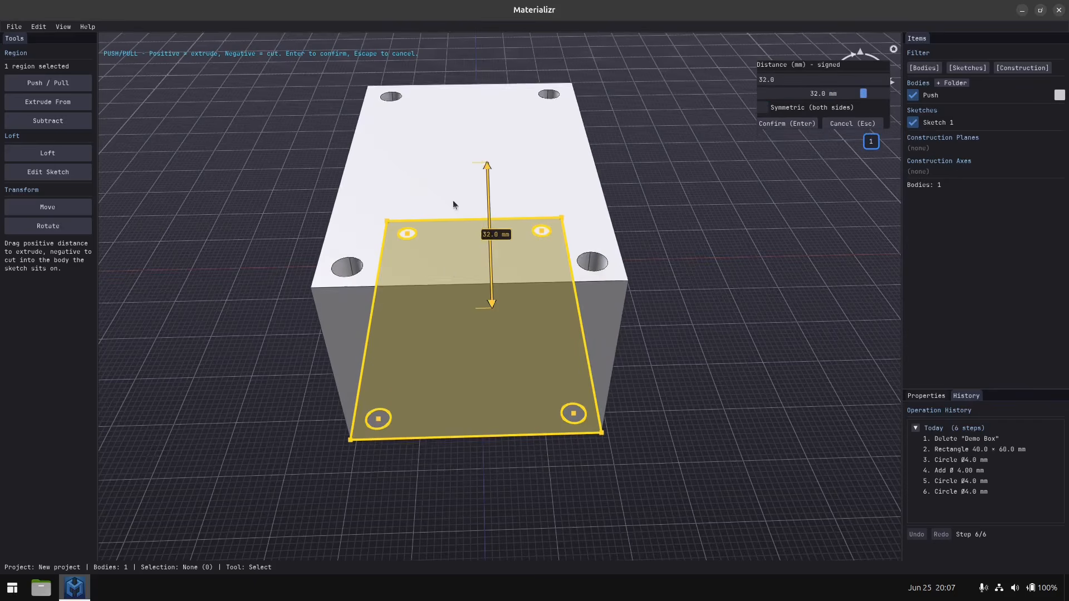
left_click_drag(447, 274, 442, 178)
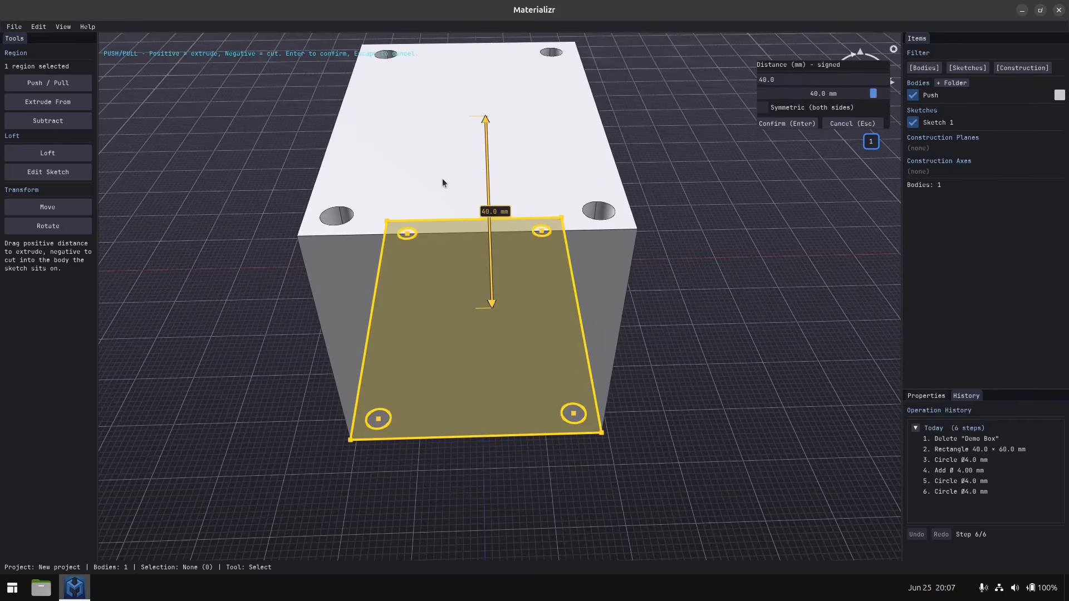
left_click(777, 123)
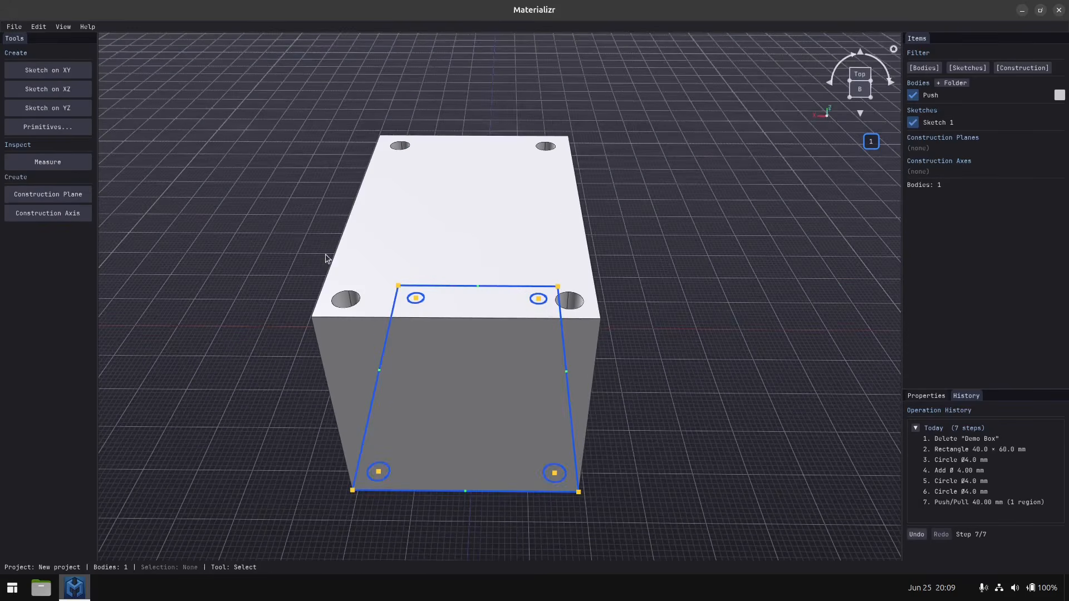
Sketch connected lines on the block's top face: 7 mm down and 7 mm across around the upper-left hole, continuing down beside the left edge.
left_click(438, 226)
left_click(56, 69)
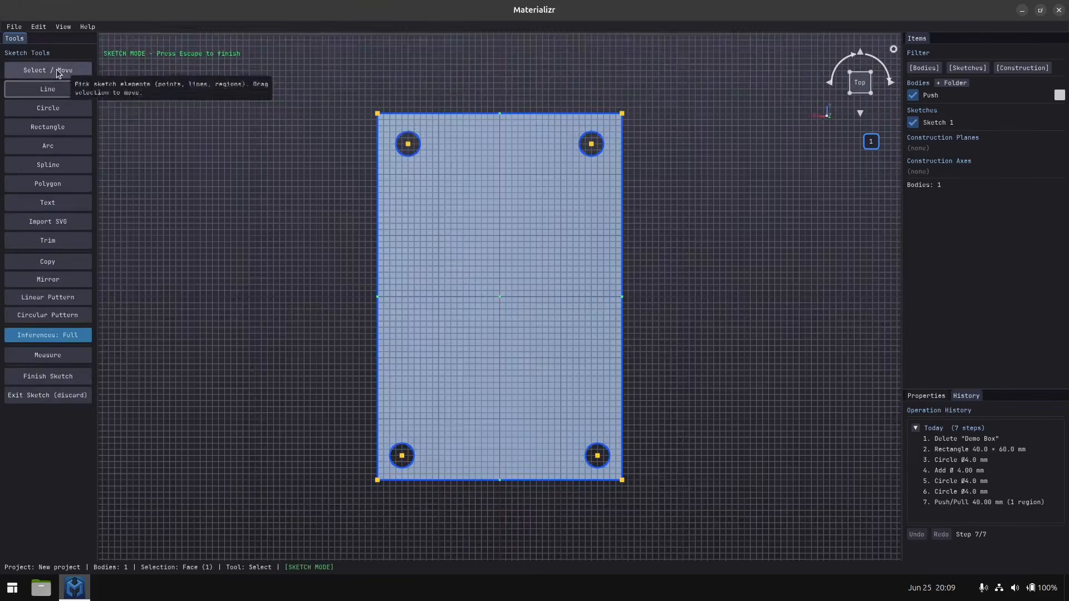
left_click(433, 126)
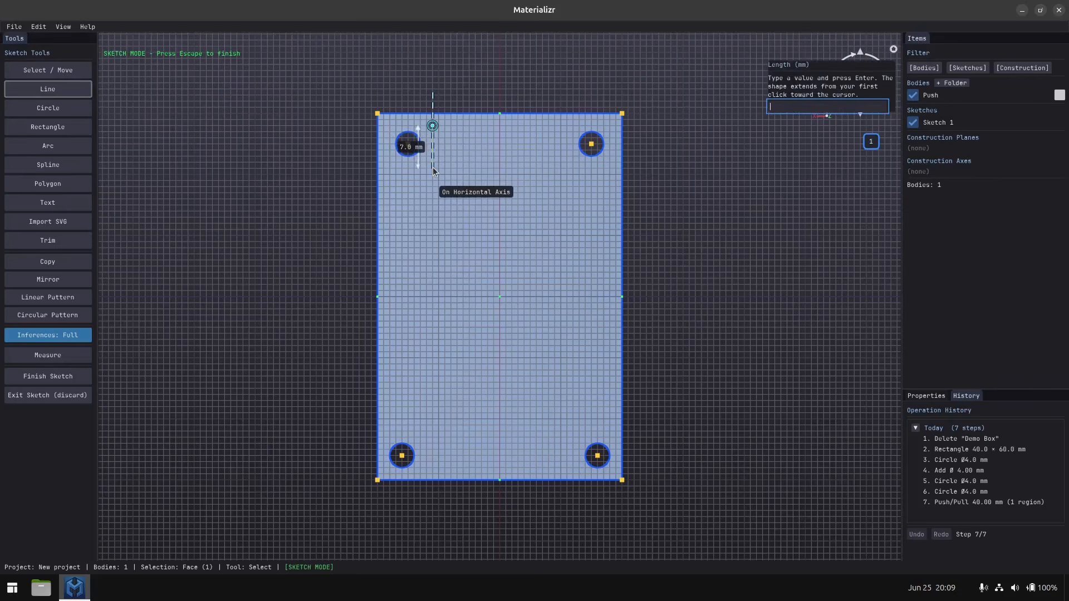
left_click(433, 167)
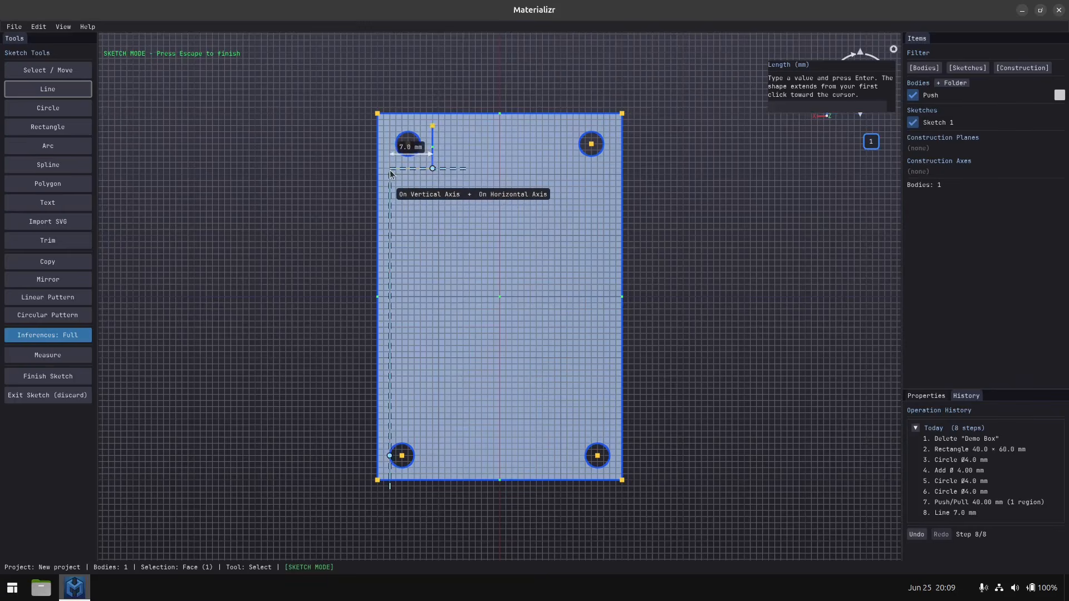
left_click(390, 169)
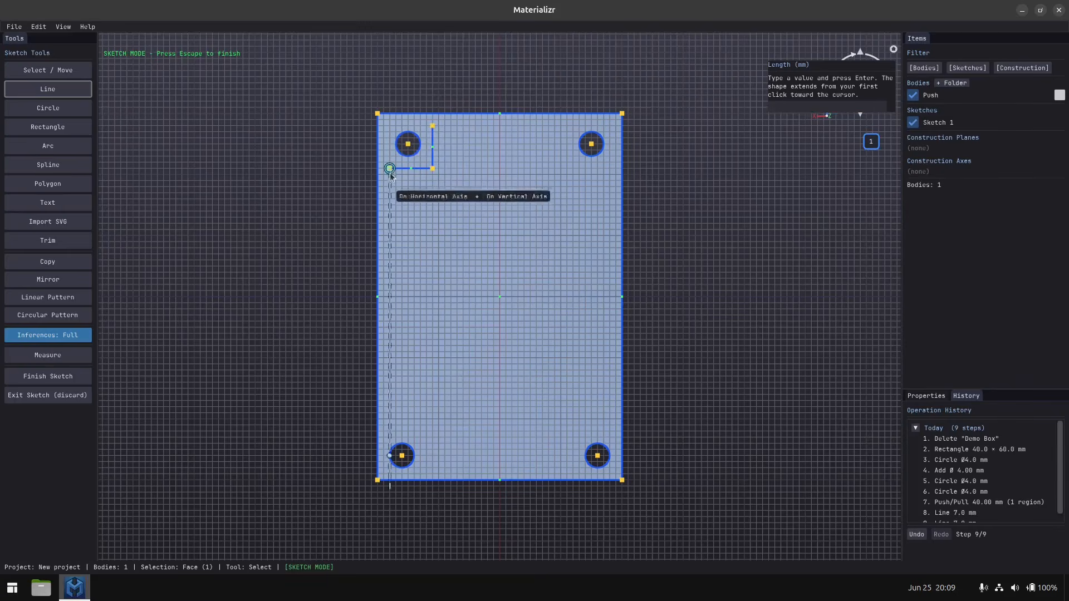
left_click(390, 431)
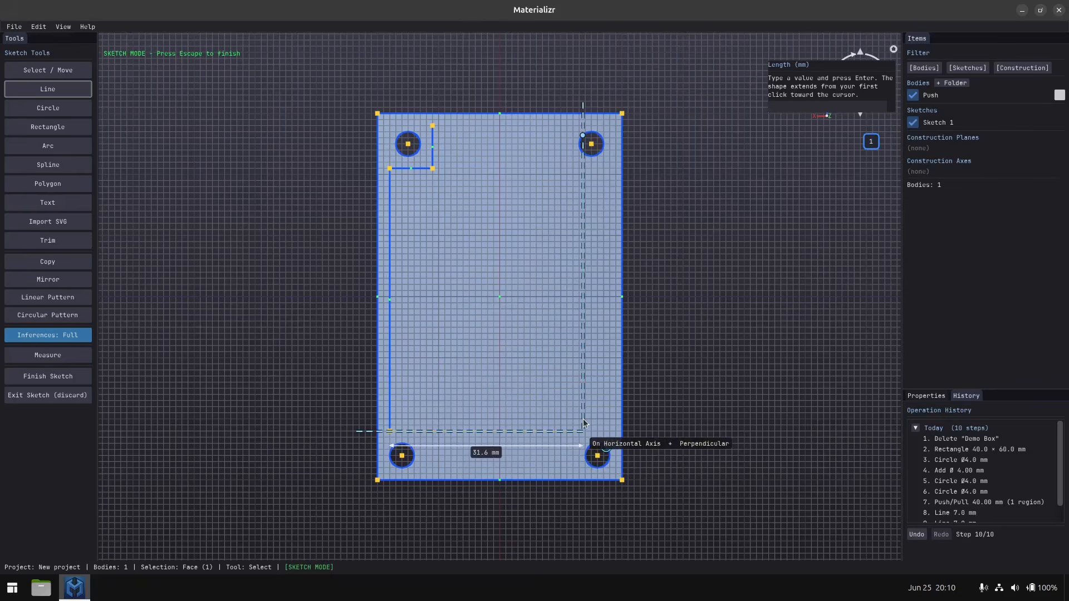
key("Escape")
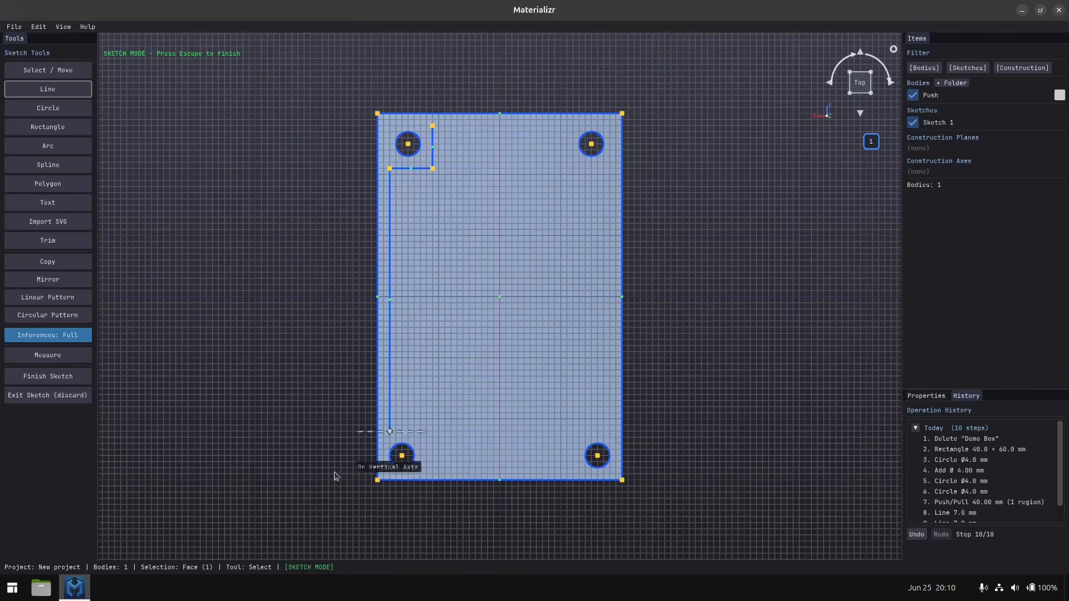
left_click(48, 377)
Reopen the block's base sketch for editing and move the upper-left circle one grid square up and one left toward its corner.
mouse_move(310, 490)
middle_mouse_down()
mouse_move(337, 450)
mouse_move(332, 428)
middle_mouse_up()
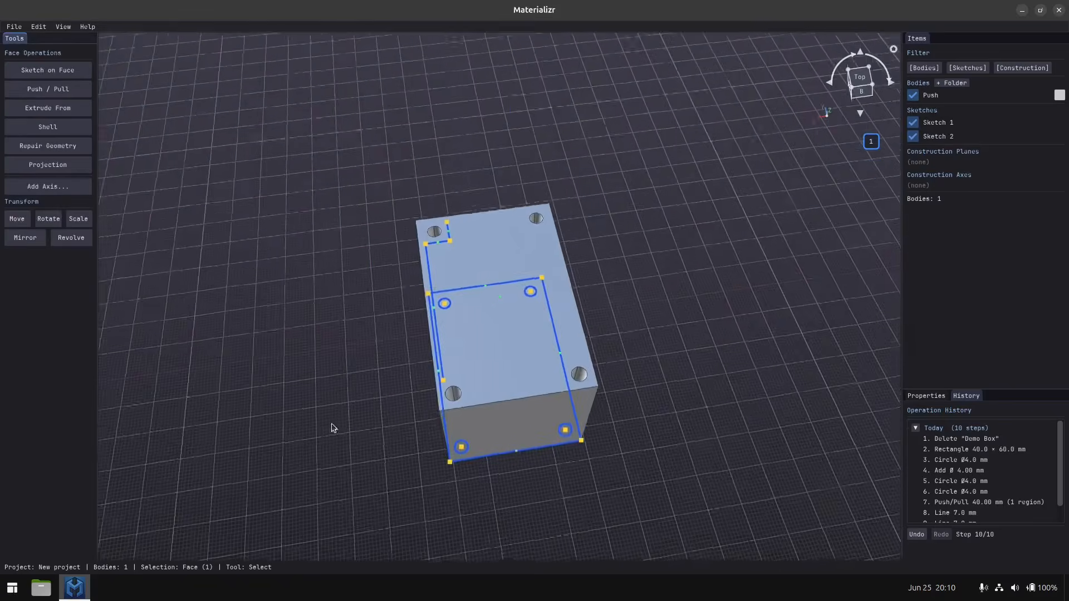
left_click(504, 436)
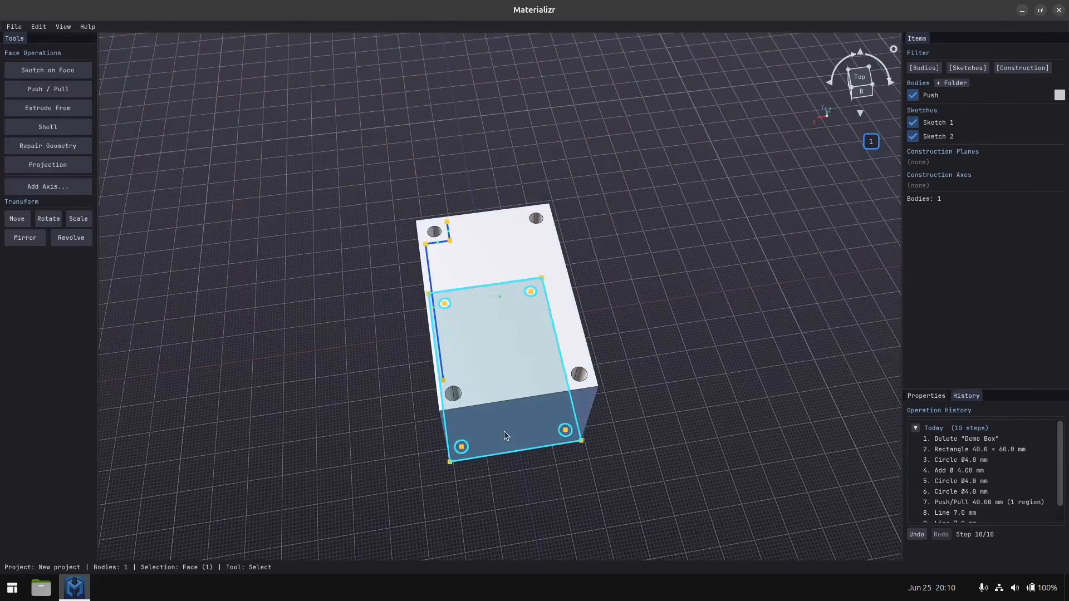
left_click(504, 436)
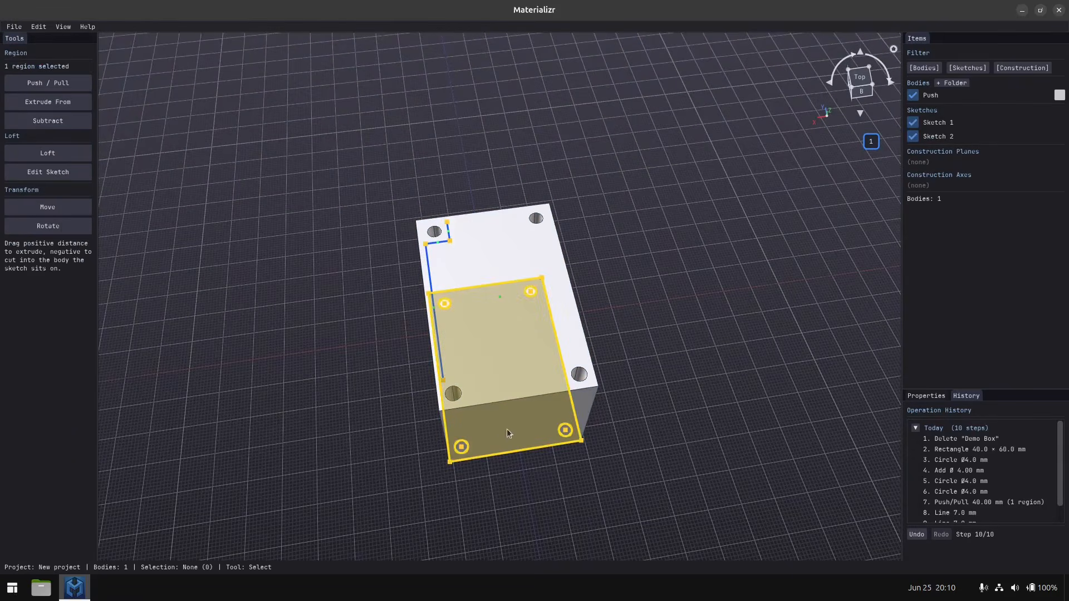
left_click(56, 177)
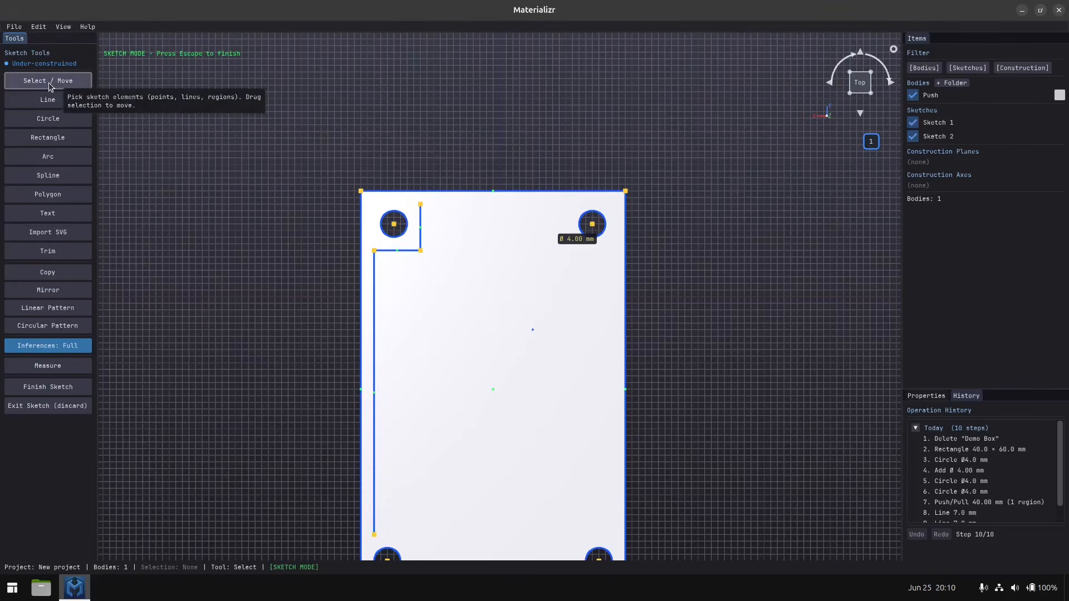
left_click(394, 224)
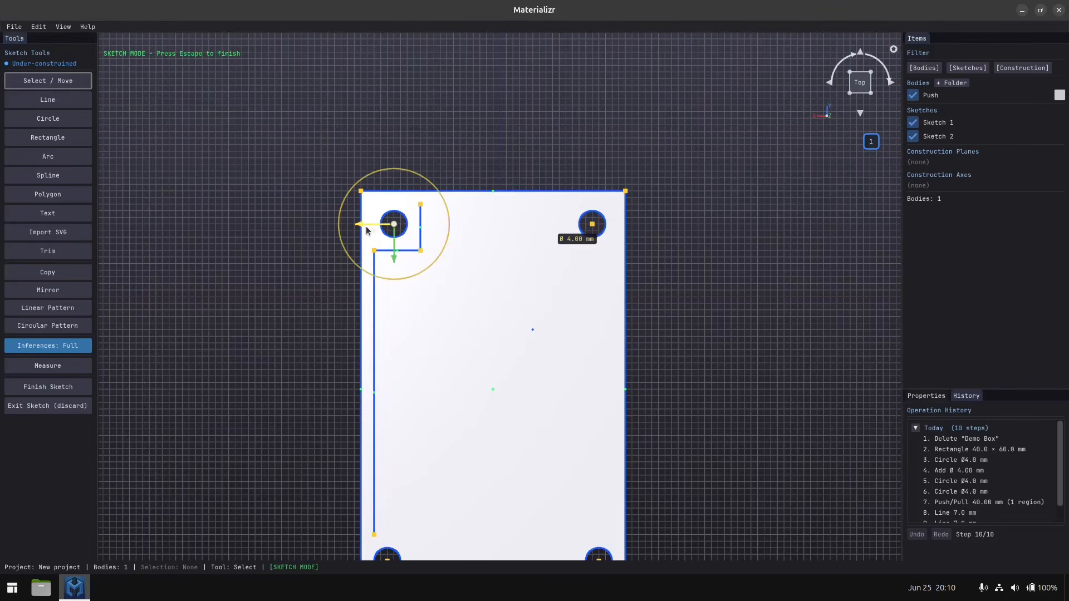
left_click_drag(367, 230, 388, 242)
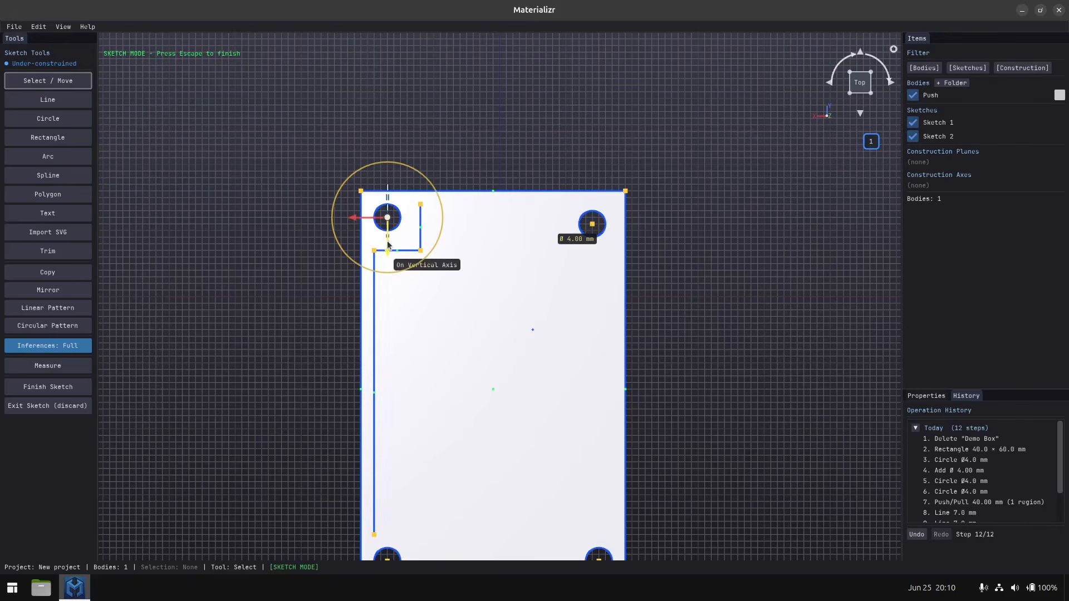
Move the base sketch's upper-right circle one grid square up and one right toward its corner, and finish the sketch.
left_click(593, 225)
left_click(593, 224)
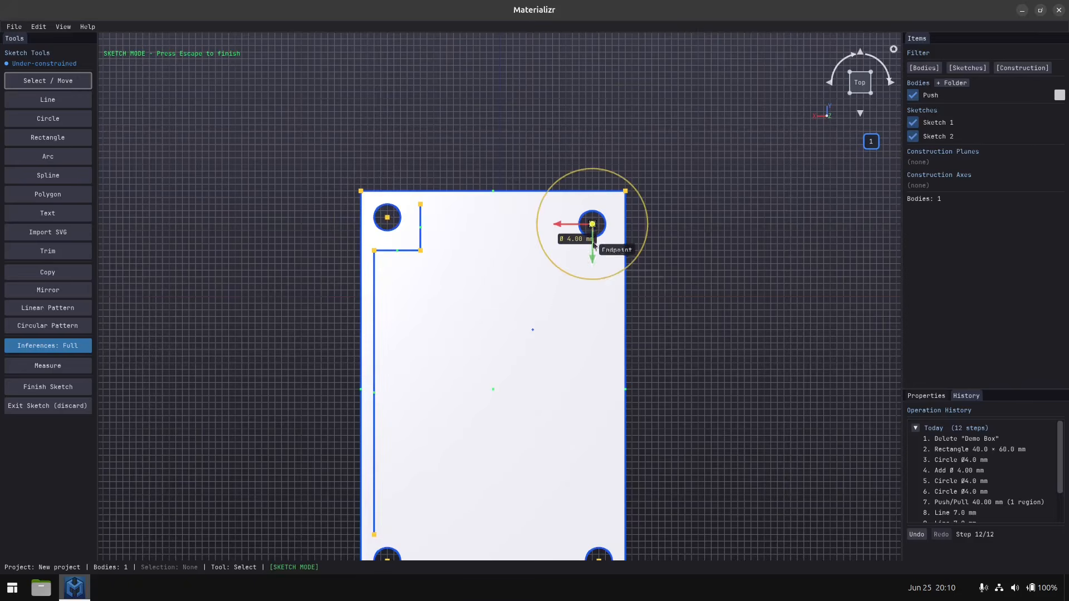
left_click_drag(594, 265, 595, 258)
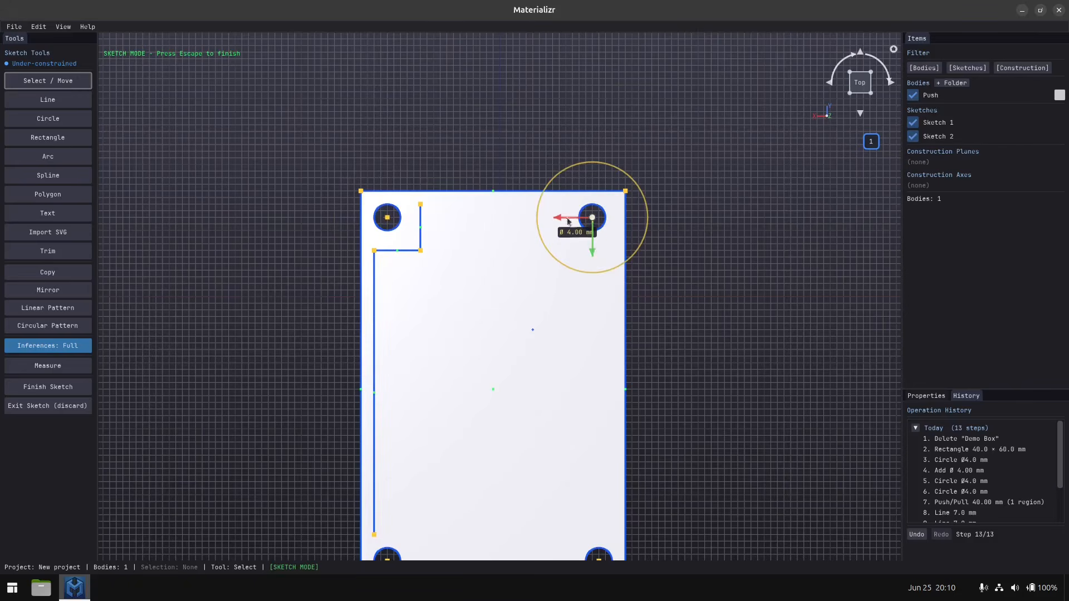
left_click_drag(562, 219, 568, 219)
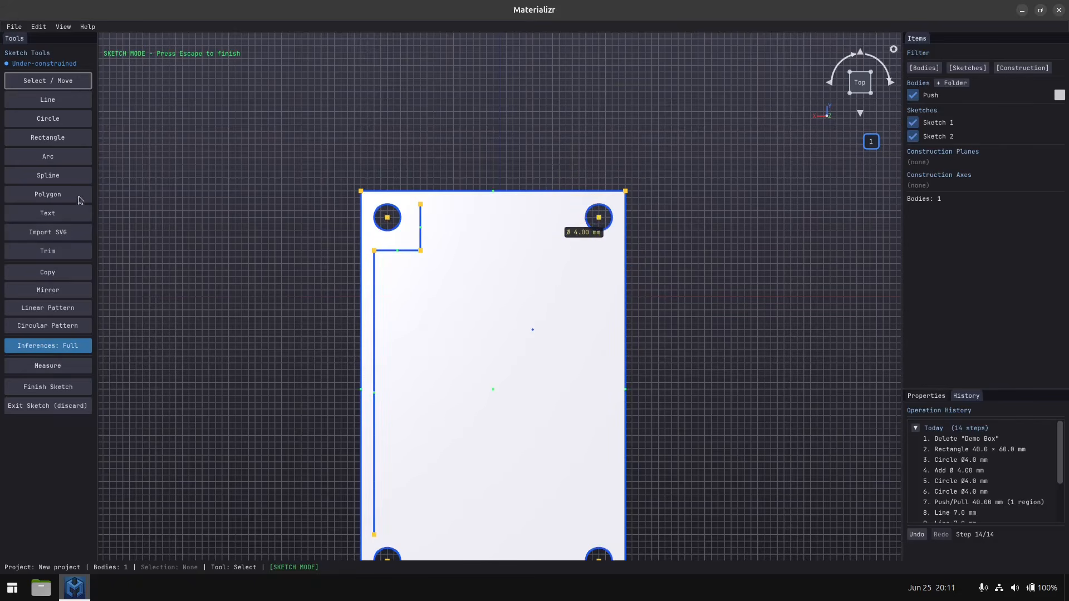
left_click(58, 387)
middle_click_drag(303, 432, 306, 382)
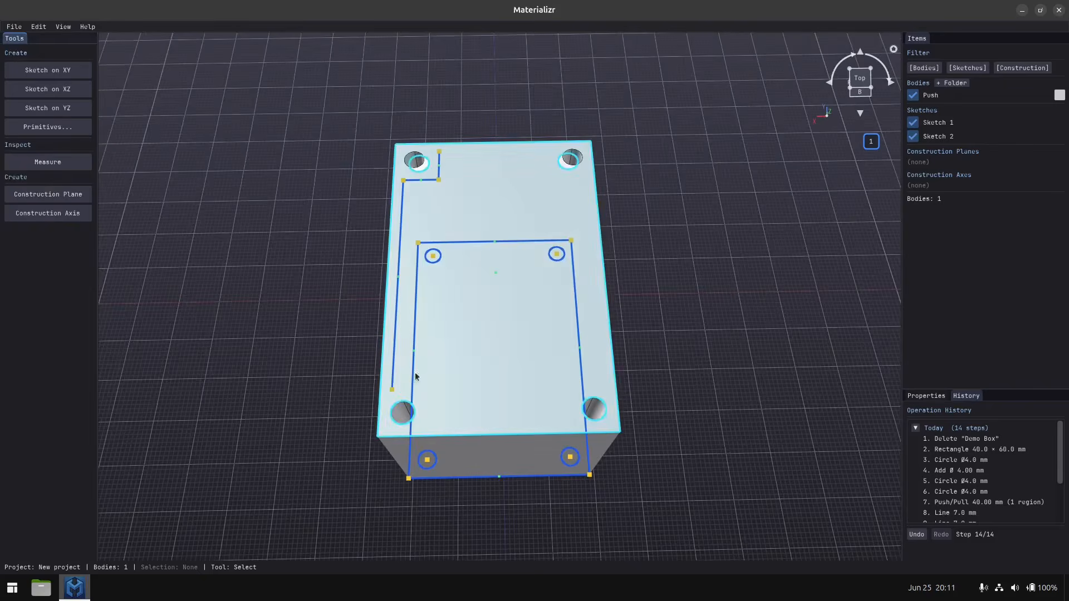
Reopen the block's top-face sketch and trim away the lines around the upper-left hole and the long line beside the left edge.
left_click(392, 376)
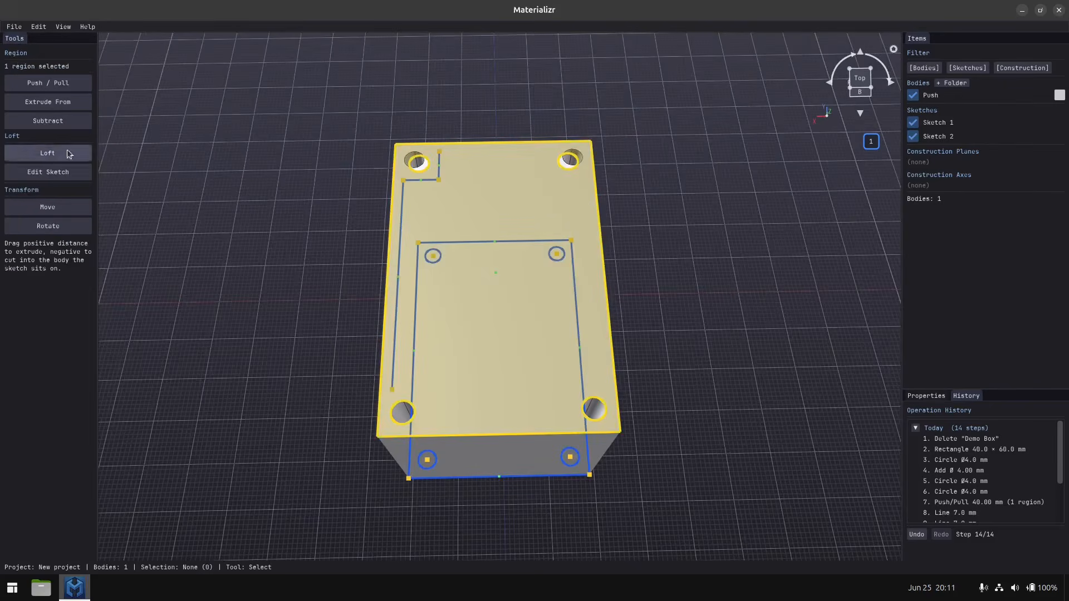
left_click(40, 173)
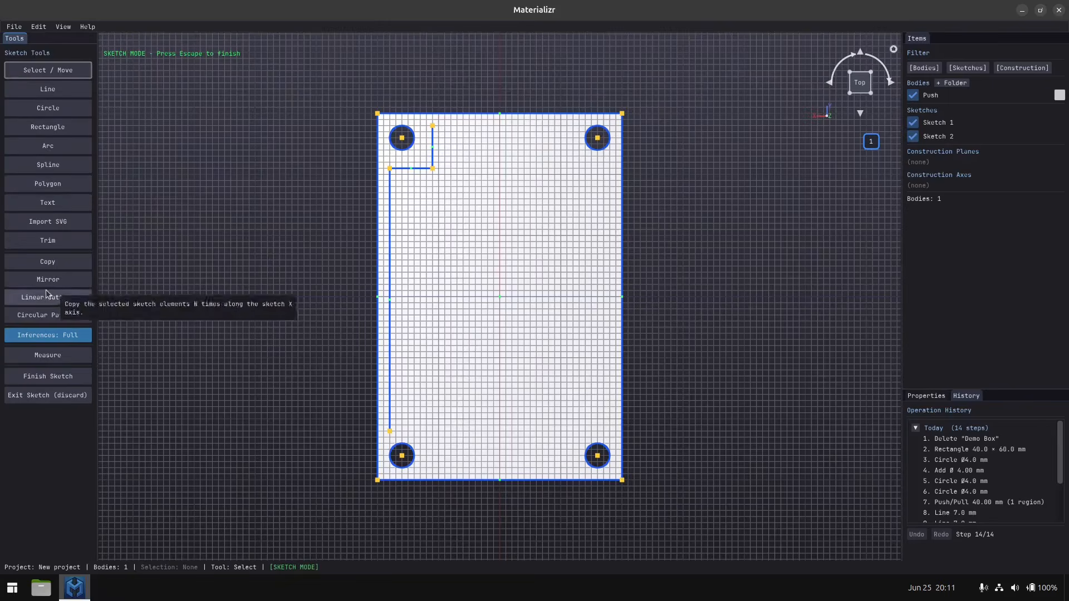
left_click(48, 241)
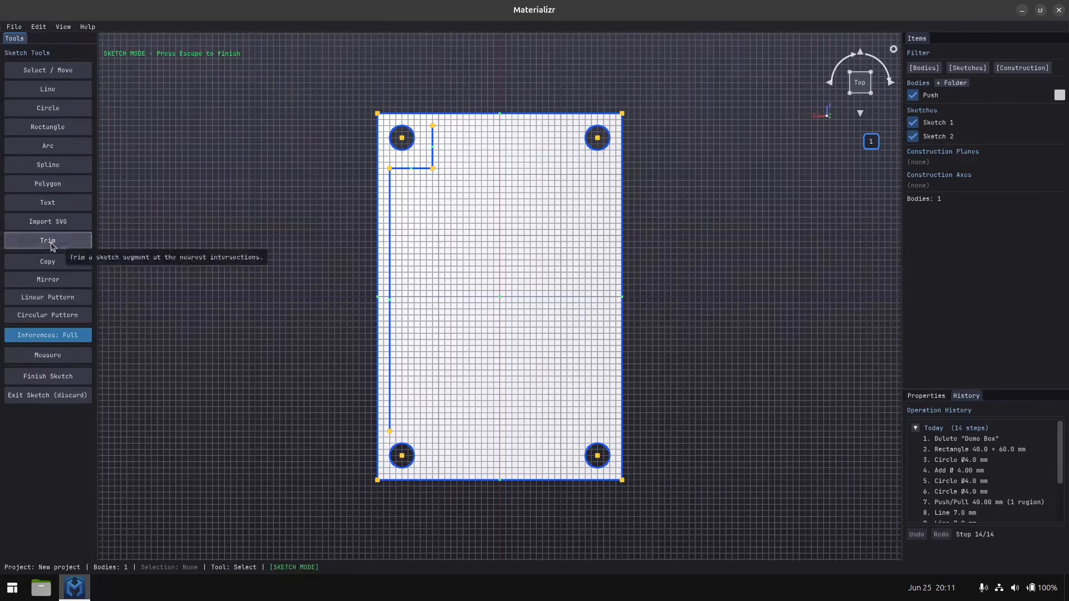
left_click(415, 173)
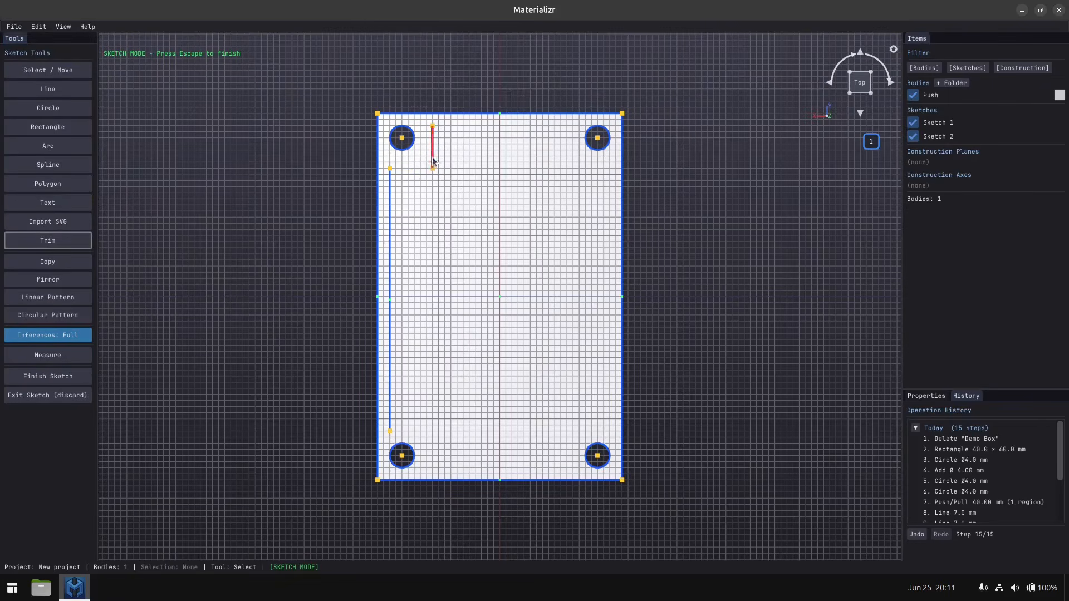
left_click(48, 89)
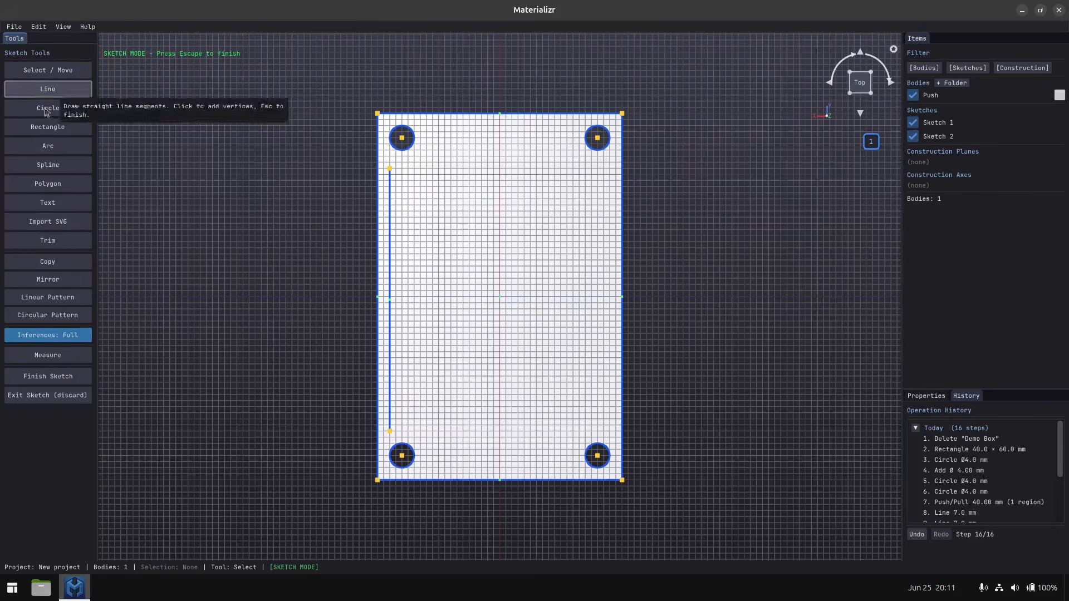
left_click(47, 241)
left_click(391, 298)
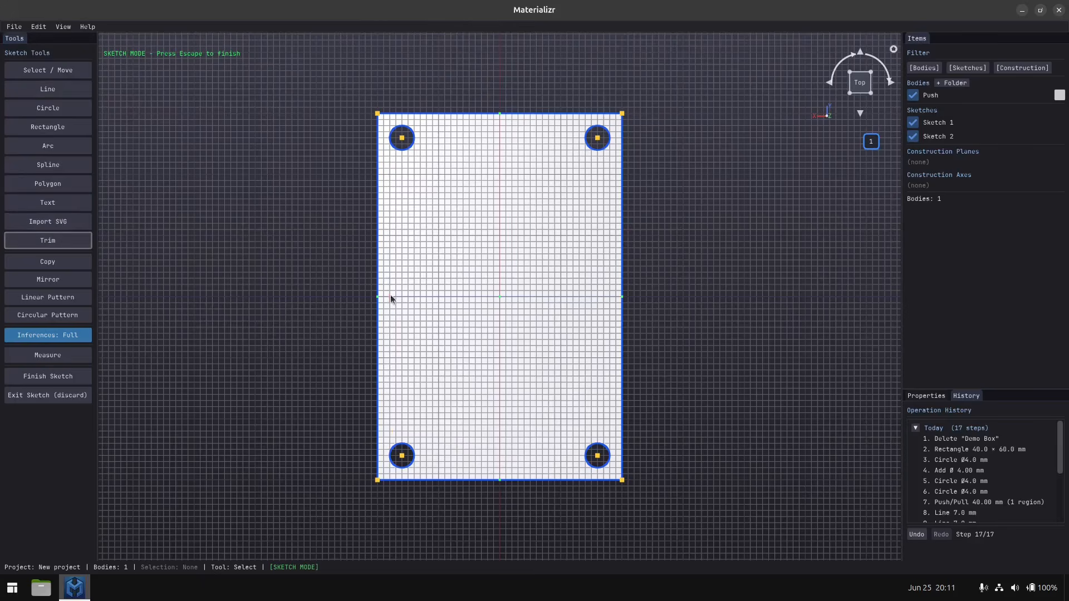
Sketch connected lines down beside the left edge, 6 mm across and 6 mm down around the lower-left hole, and 24 mm across the lower edge.
left_click(55, 92)
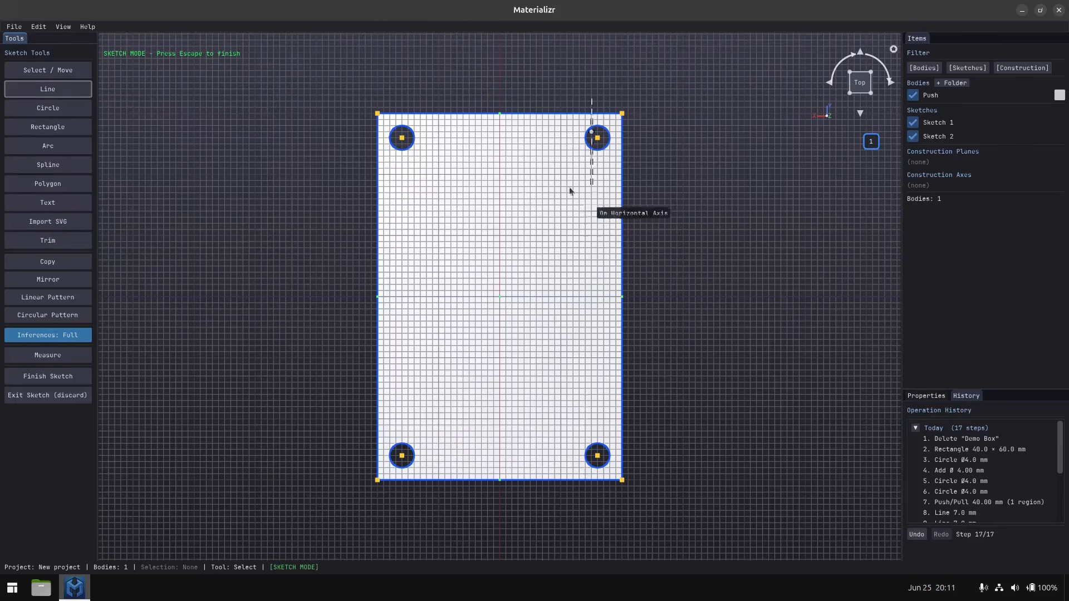
left_click(390, 162)
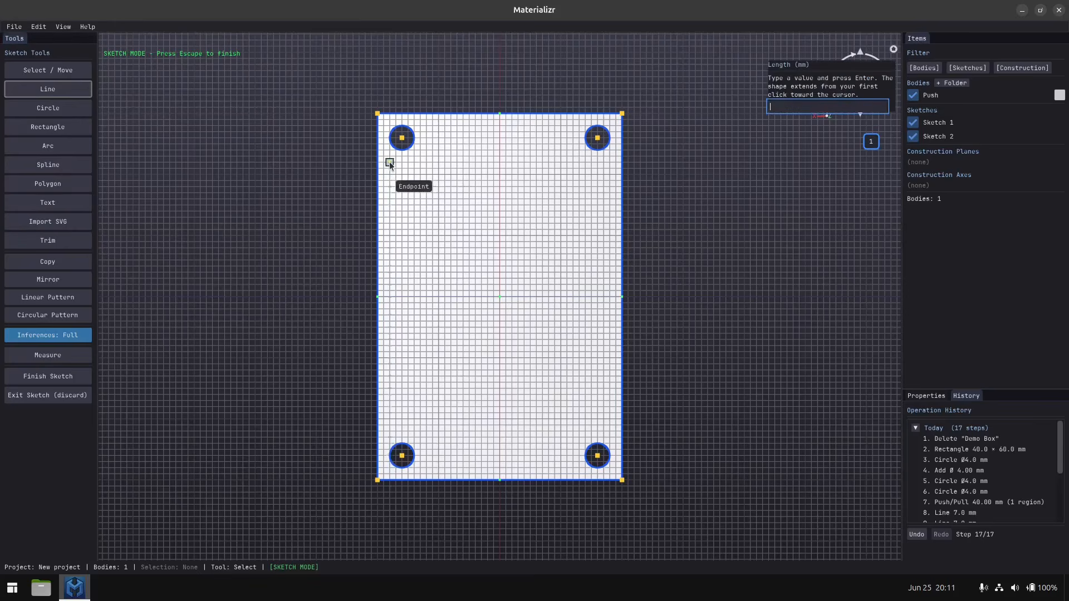
left_click(393, 433)
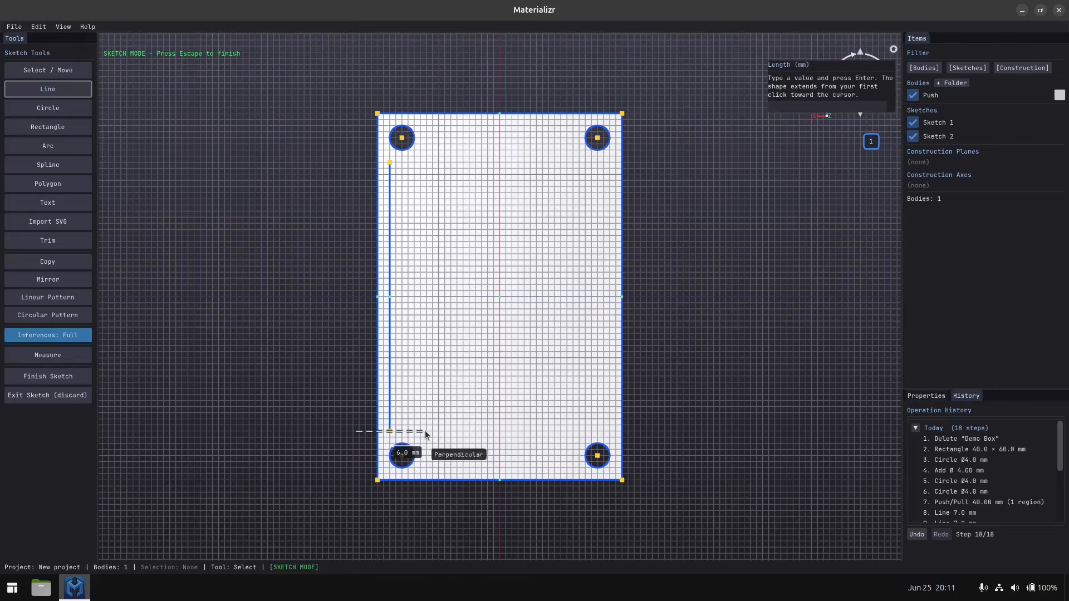
left_click(426, 431)
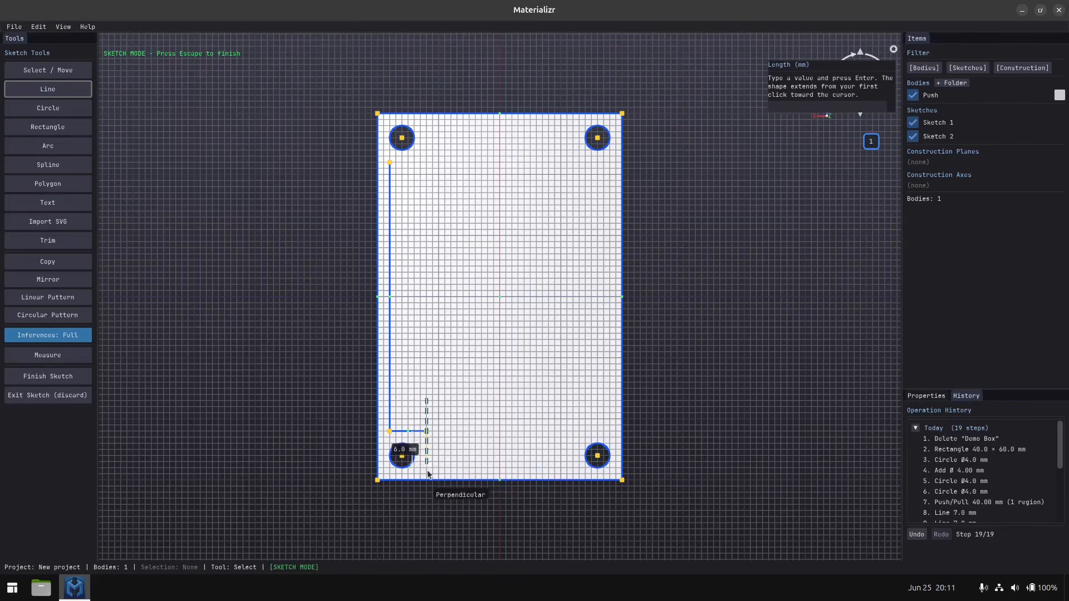
left_click(427, 469)
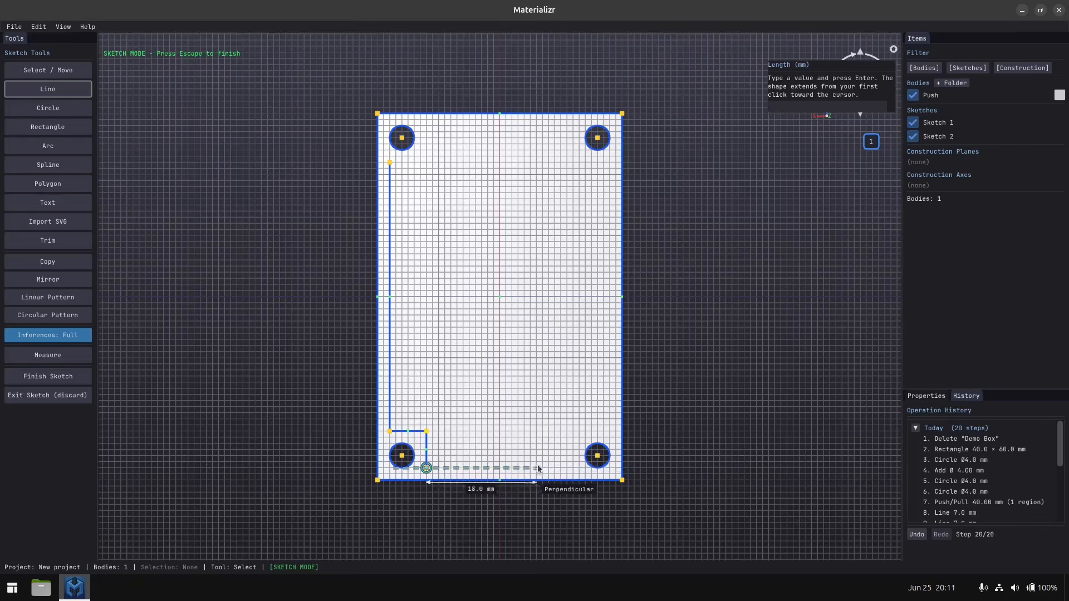
left_click(574, 469)
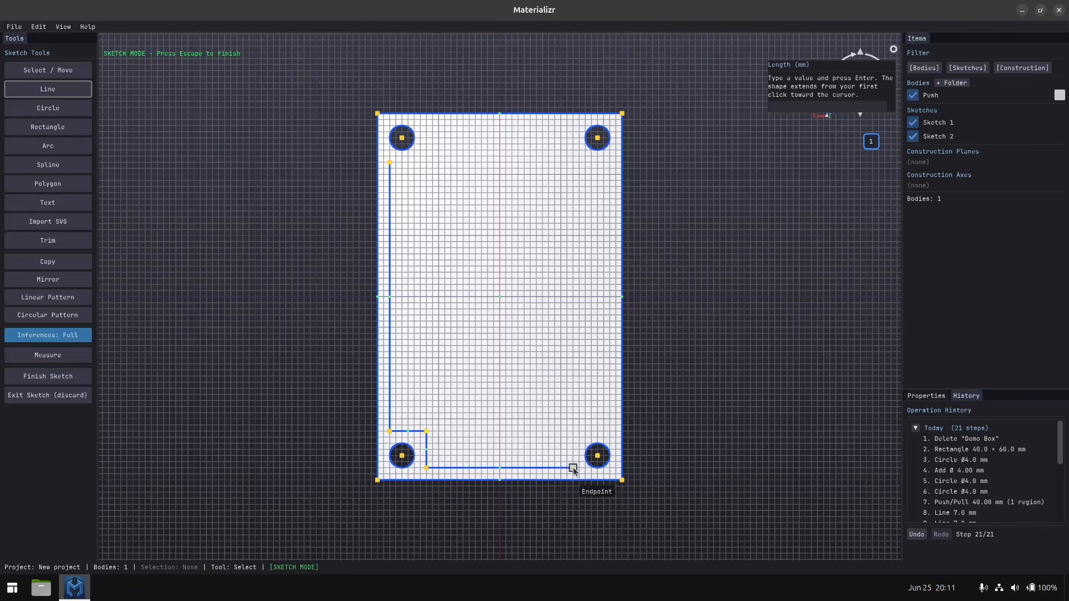
Continue the line 6 mm up and 6 mm across around the lower-right hole, and up beside the right edge to below the upper-right hole.
left_click(572, 431)
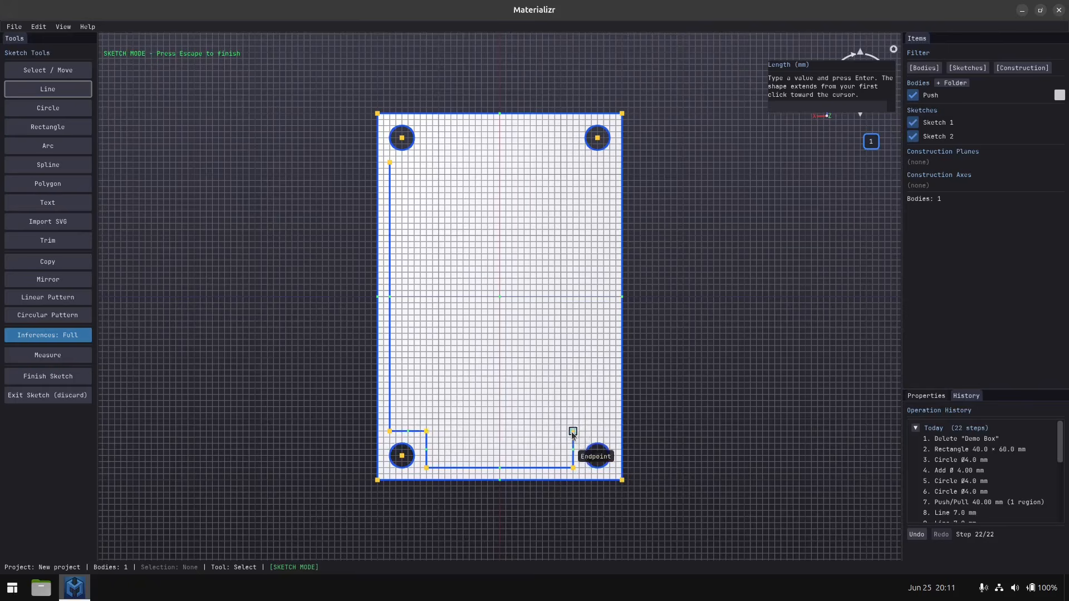
left_click(610, 432)
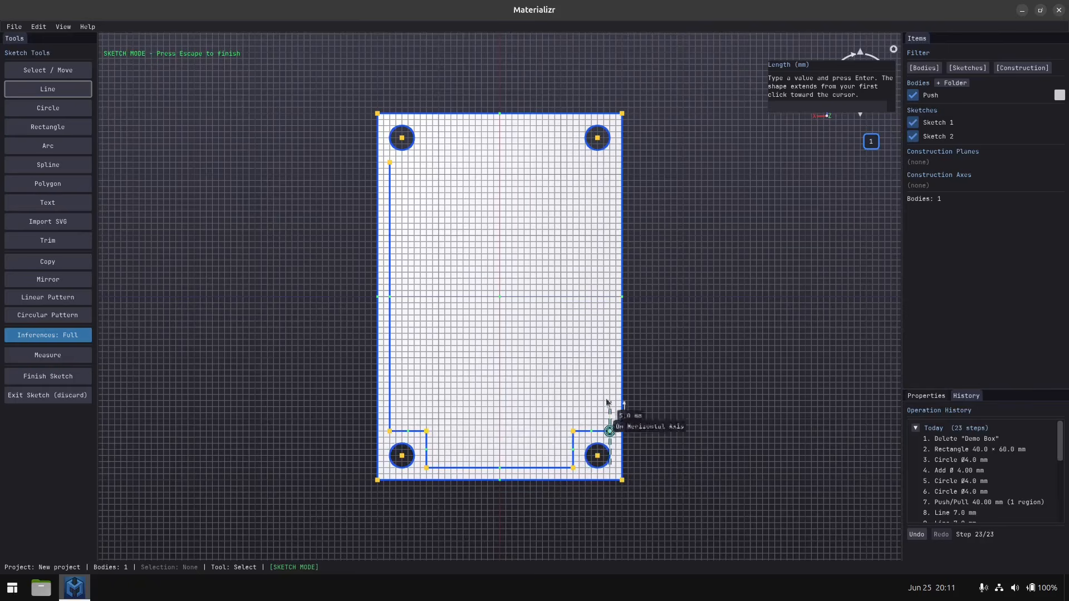
left_click(609, 162)
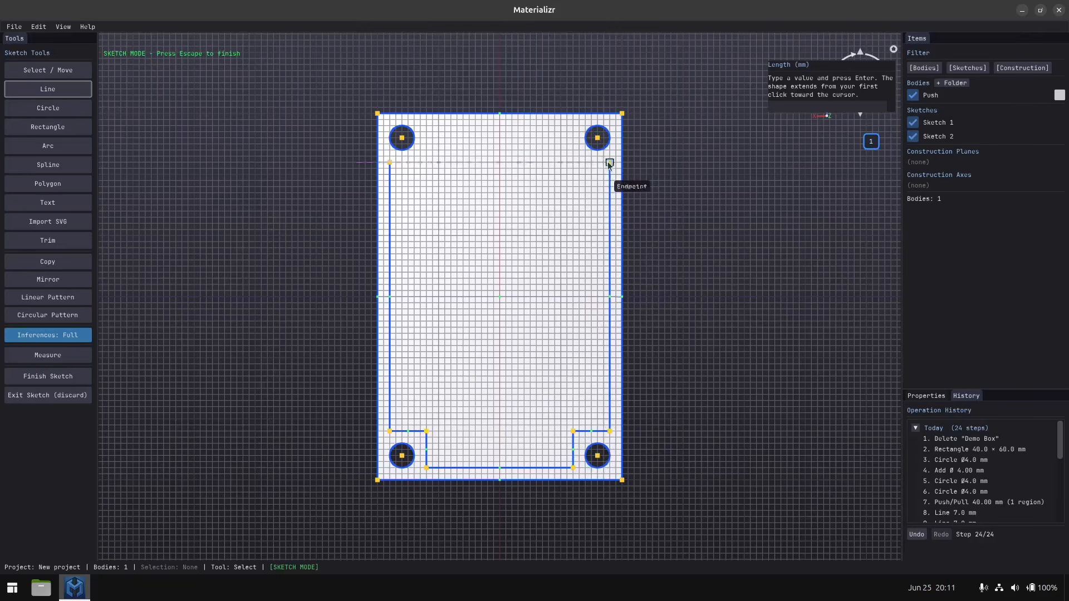
Close the profile with 6 mm steps around both upper holes and a 24 mm line between them, and finish the sketch.
left_click(573, 162)
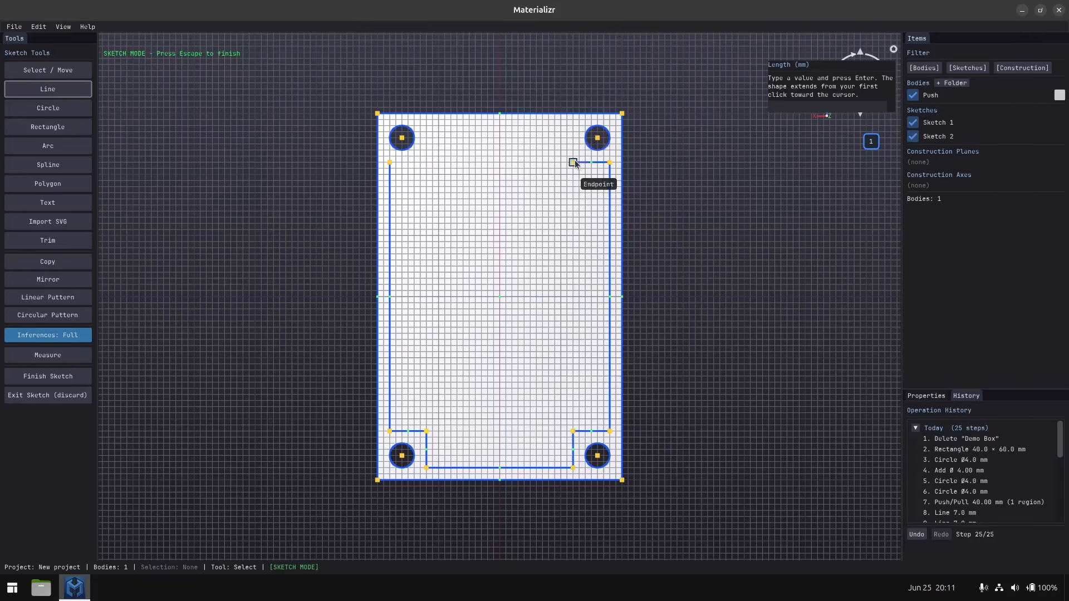
left_click(572, 125)
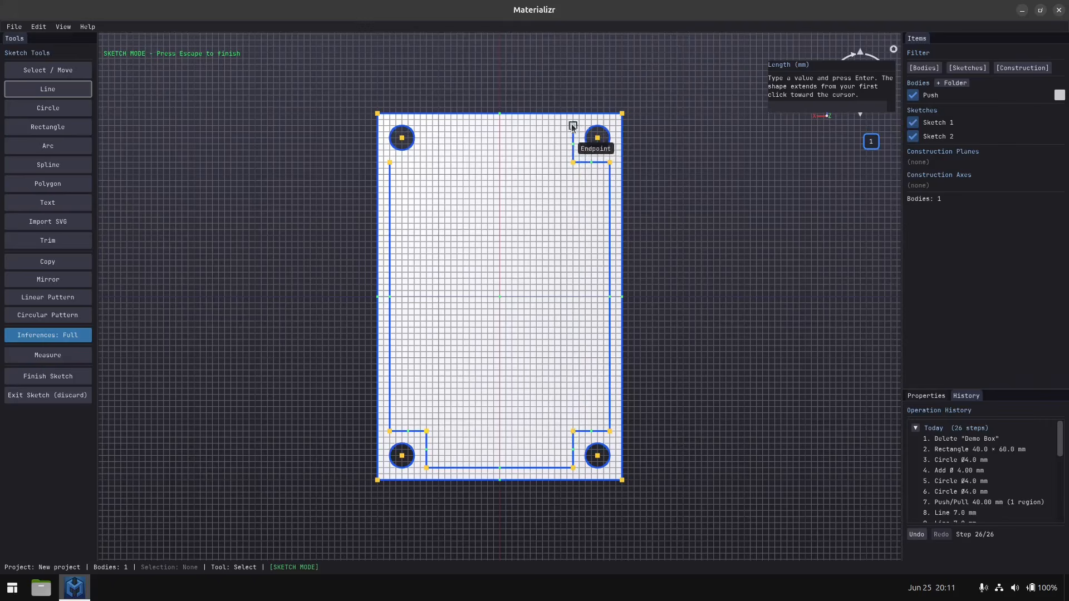
left_click(427, 126)
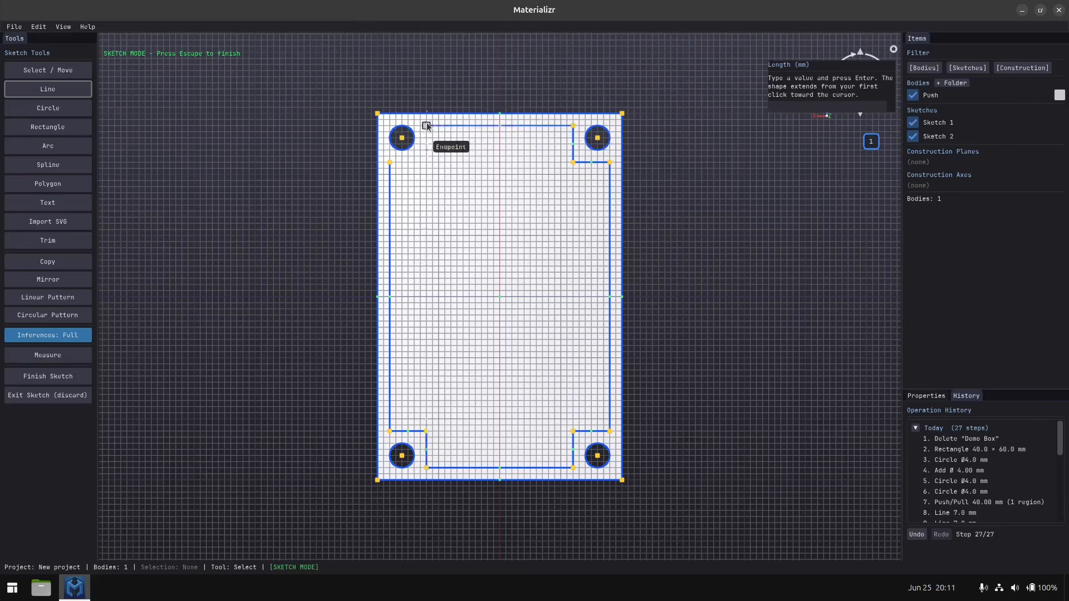
left_click(426, 163)
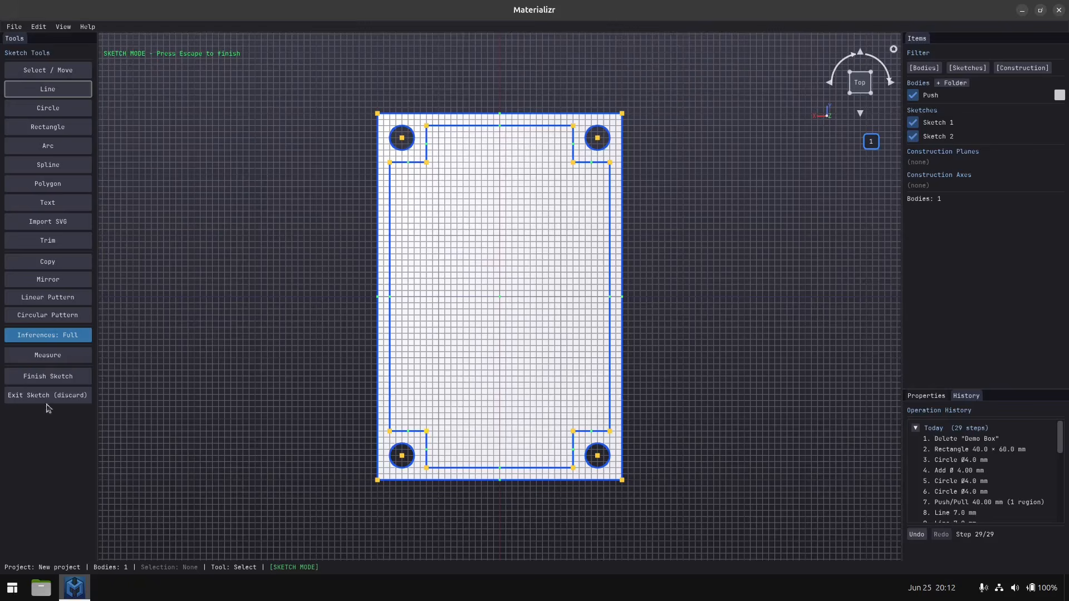
left_click(39, 378)
Cut the inner profile region into the block with a Push/Pull distance of -38 mm, and hide Sketch 2.
middle_click_drag(514, 531, 518, 431)
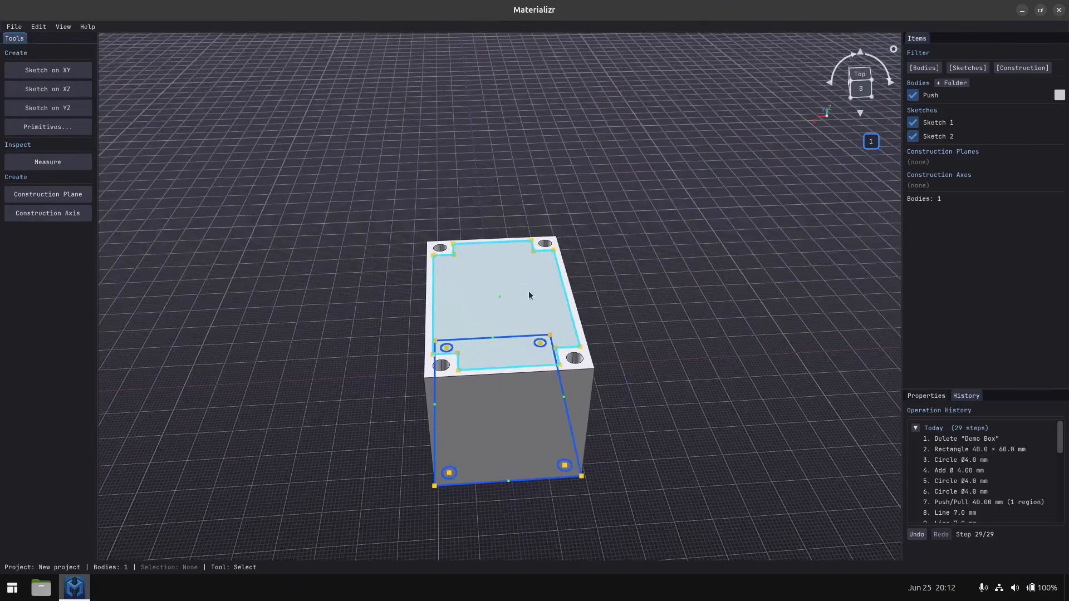
left_click(482, 305)
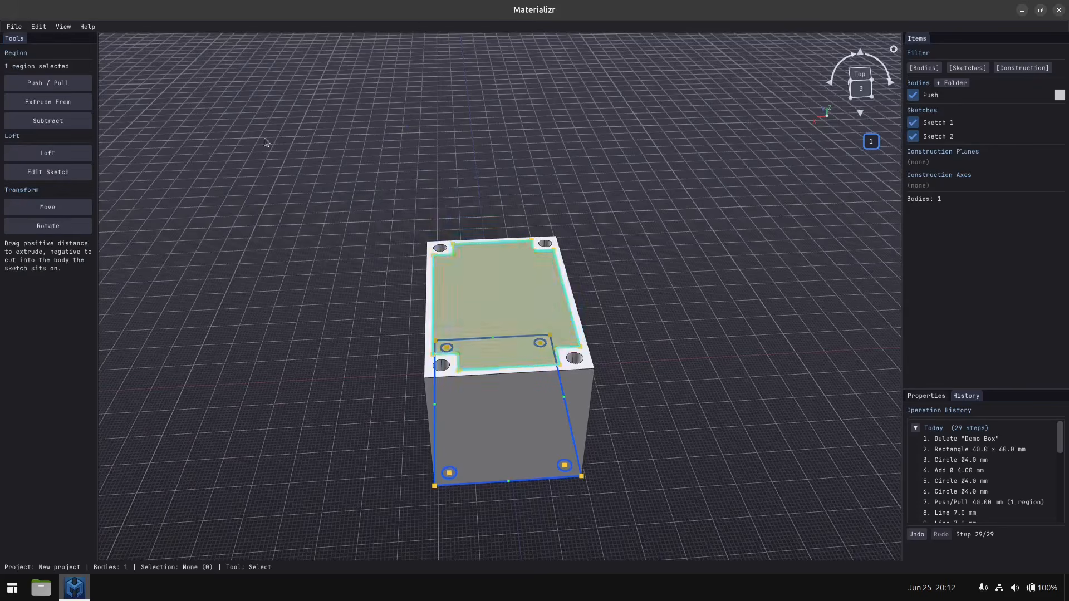
left_click(36, 82)
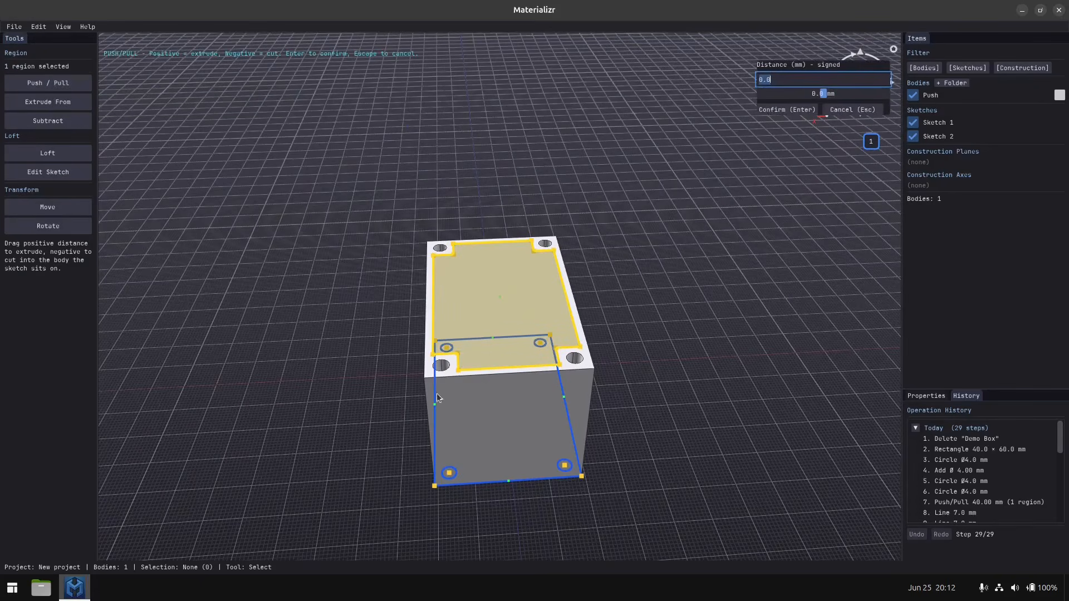
scroll(491, 372, "up", 5)
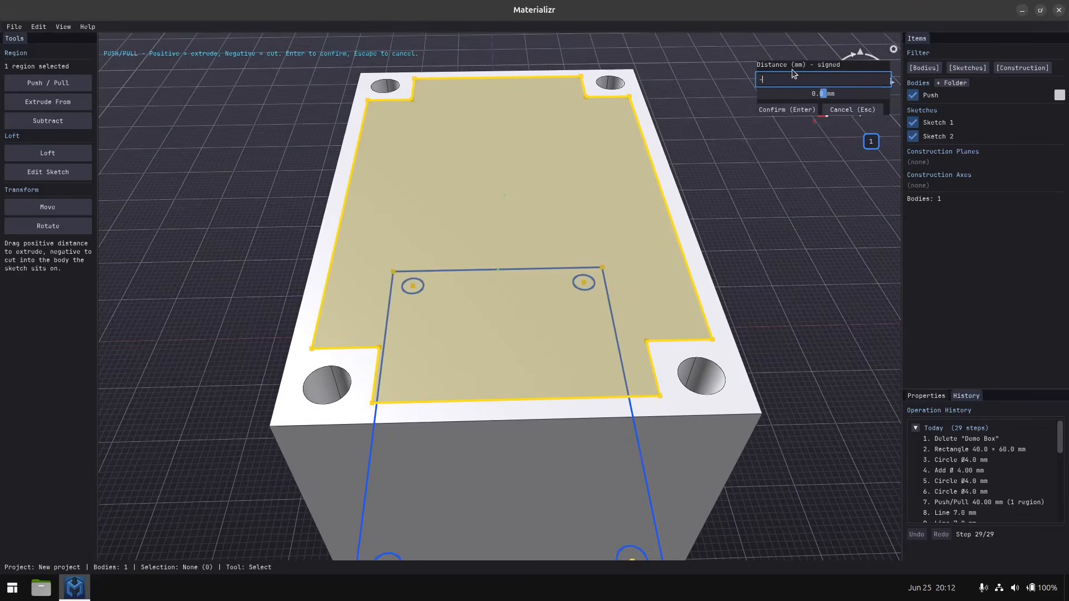
type("-38")
key("Return")
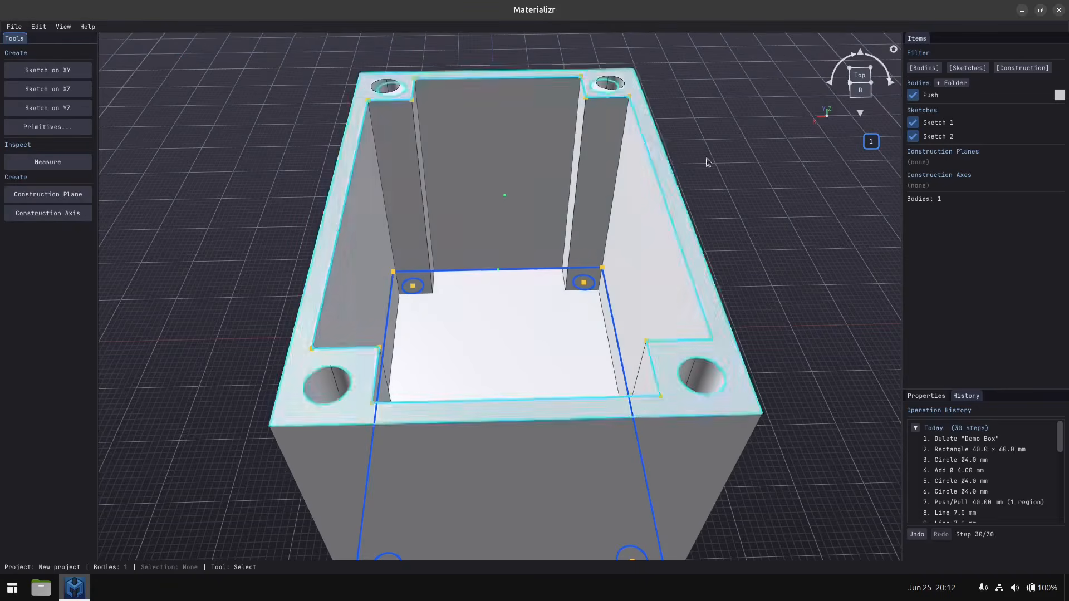
left_click(913, 137)
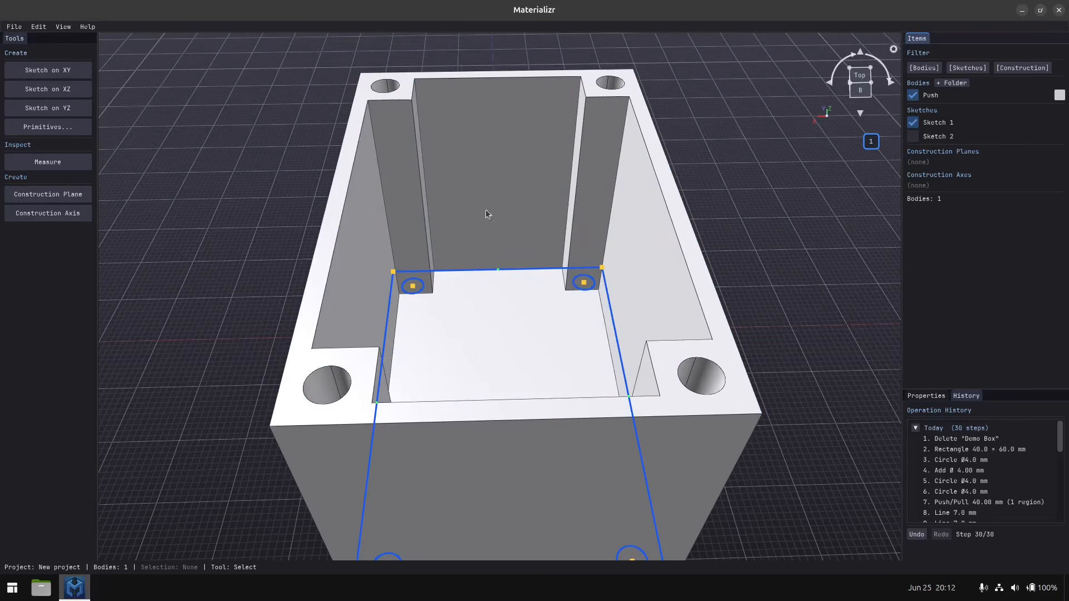
Inspect the hollowed box's interior in a Section View on the World XY (front) plane, and exit the section view.
left_click(63, 27)
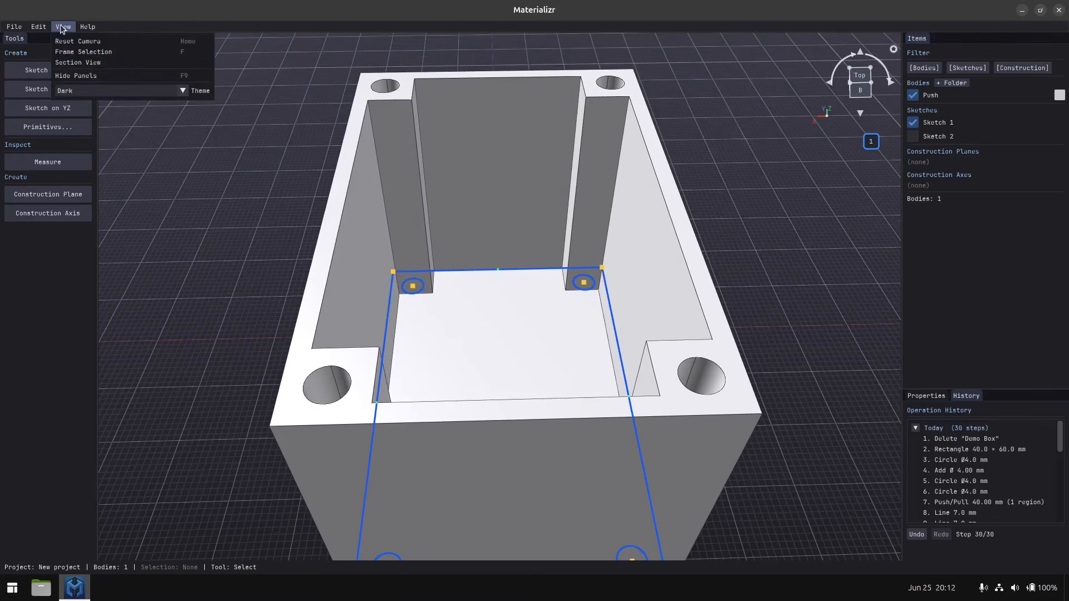
left_click(82, 62)
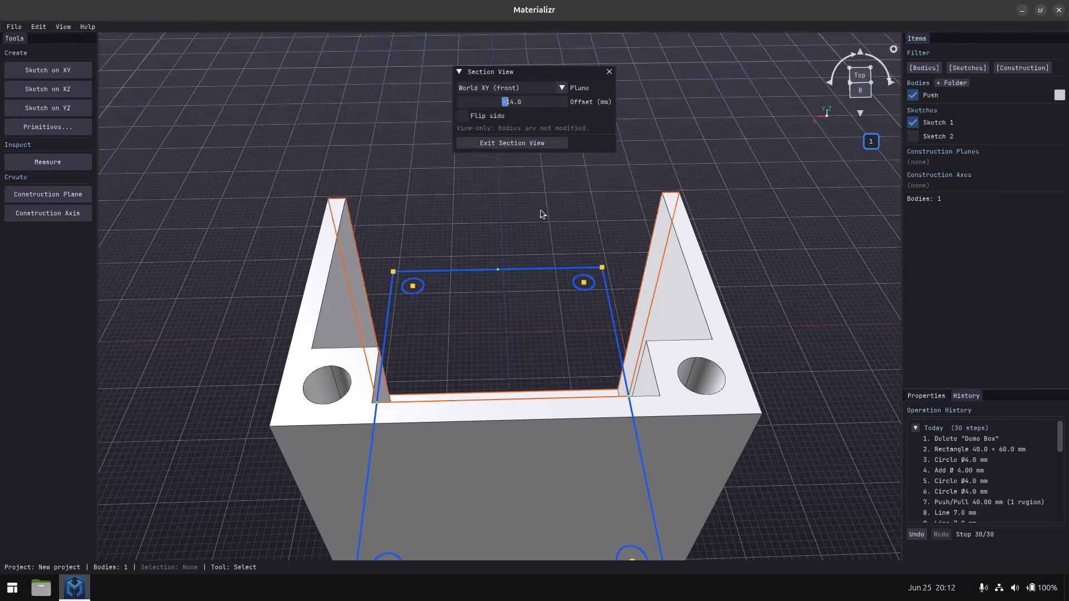
middle_click_drag(448, 301, 670, 275)
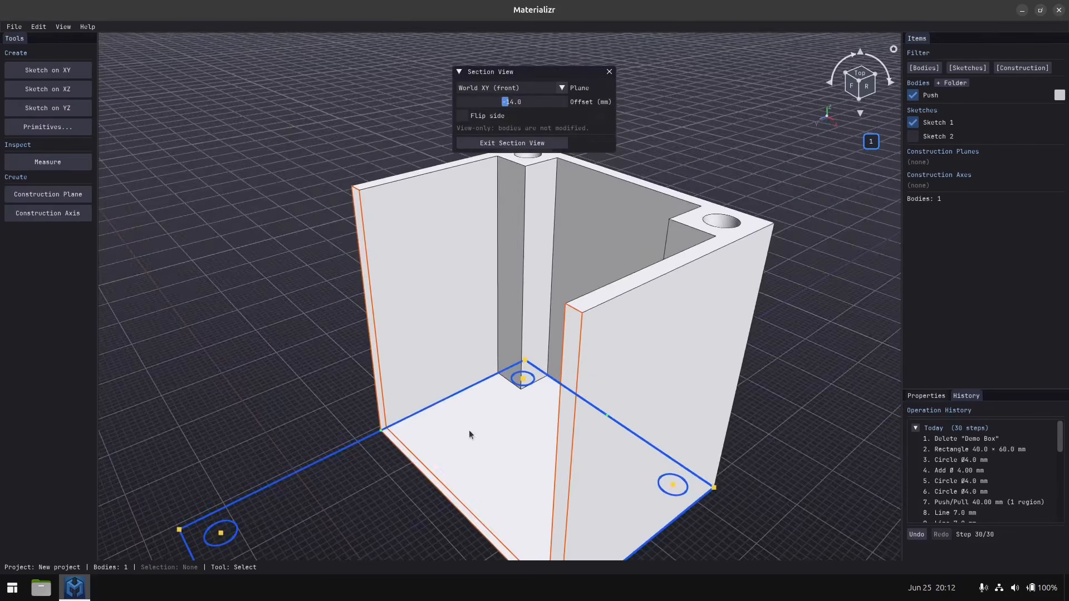
mouse_move(448, 534)
middle_mouse_down()
mouse_move(476, 412)
mouse_move(530, 403)
mouse_move(512, 421)
mouse_move(512, 395)
middle_mouse_up()
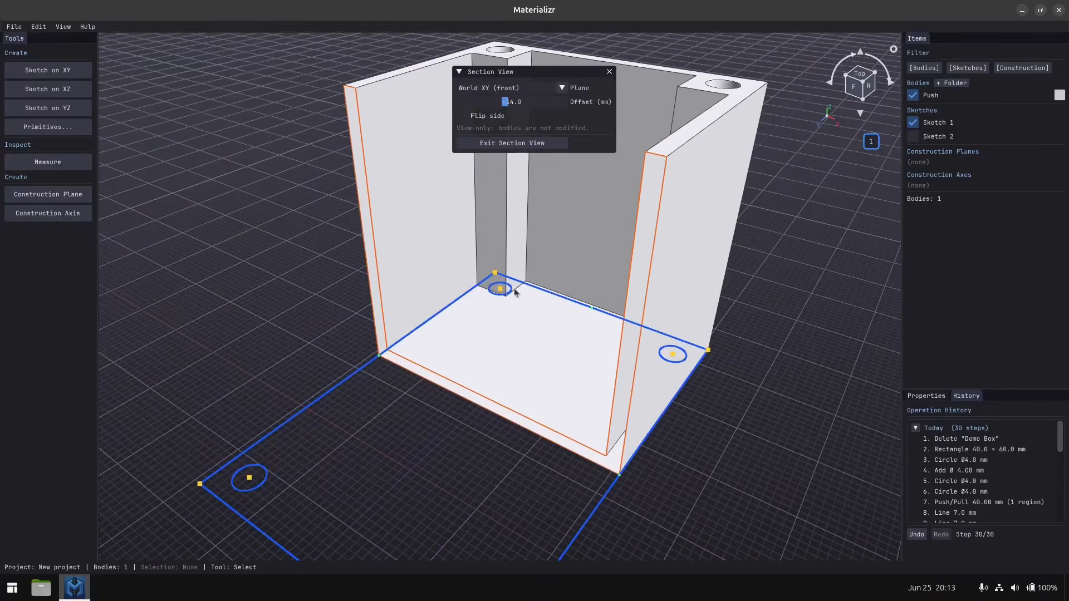
left_click(536, 144)
Select the three vertical inner edges of the first corner hole post inside the box.
middle_click_drag(775, 285, 482, 325)
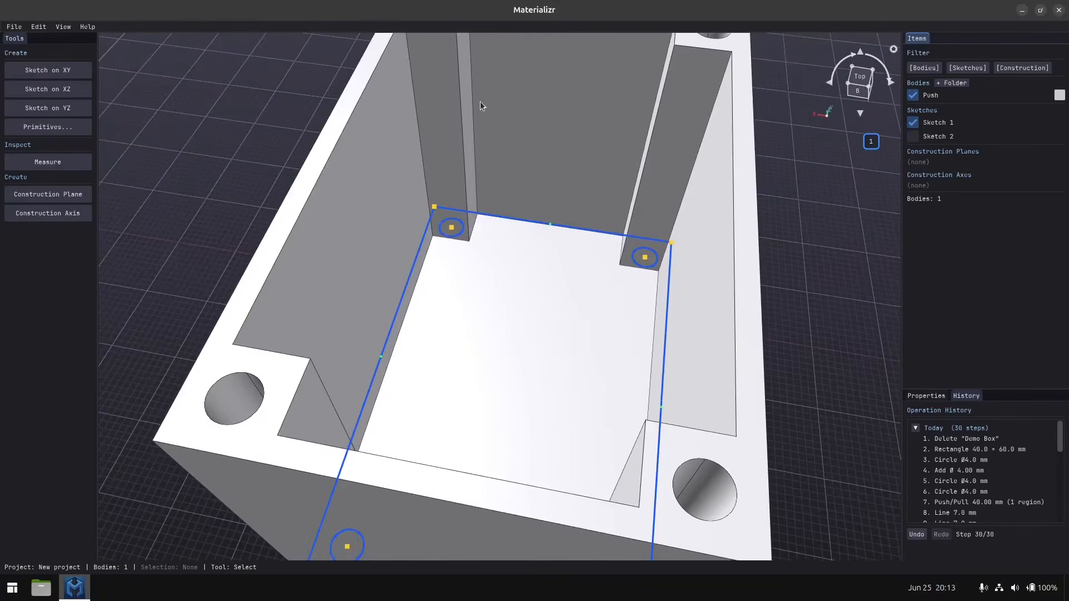
middle_click_drag(480, 102, 480, 106)
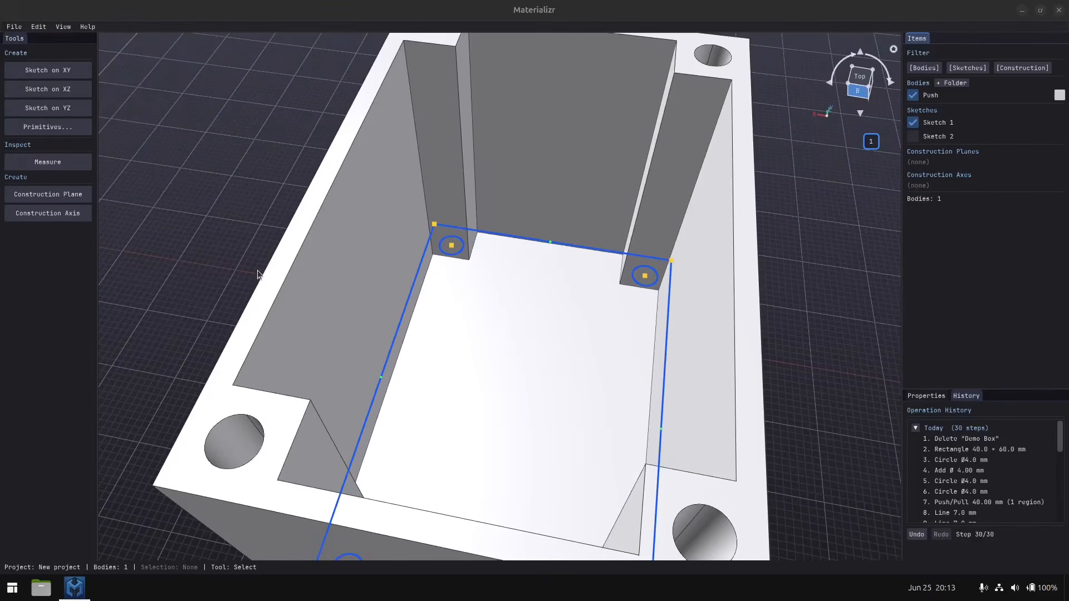
left_click(254, 228)
scroll(253, 225, "down", 4)
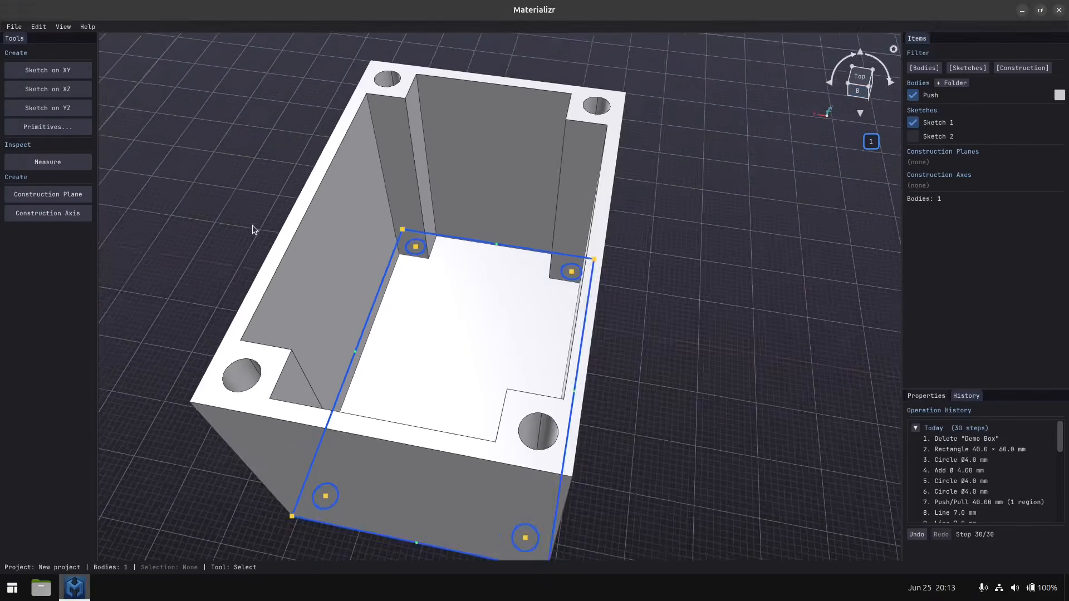
mouse_move(252, 226)
middle_mouse_down()
mouse_move(282, 238)
mouse_move(256, 239)
mouse_move(268, 233)
middle_mouse_up()
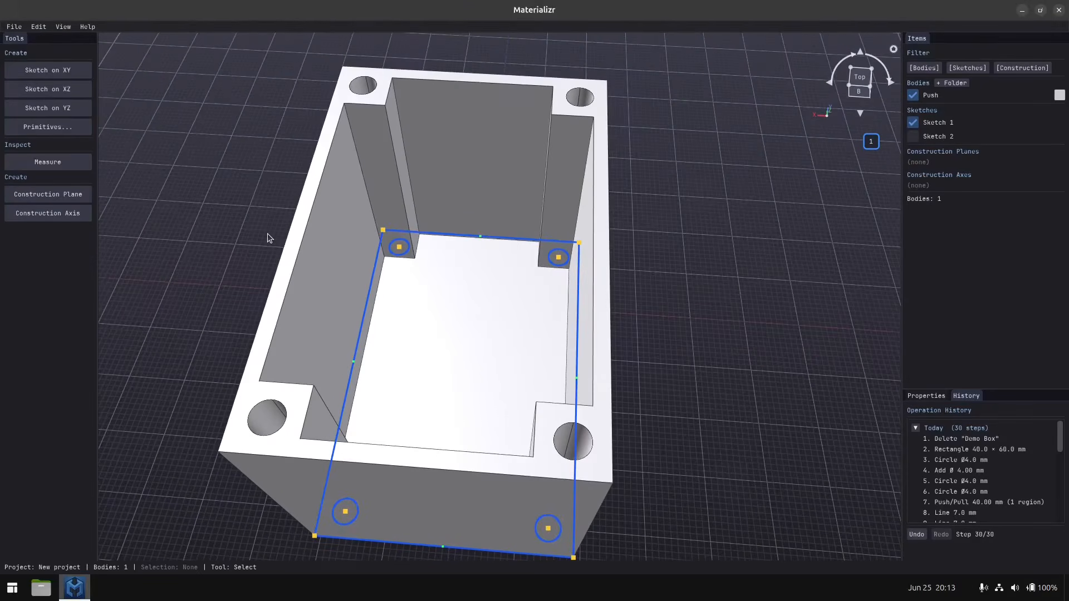
left_click(406, 157)
left_click(397, 170, "shift")
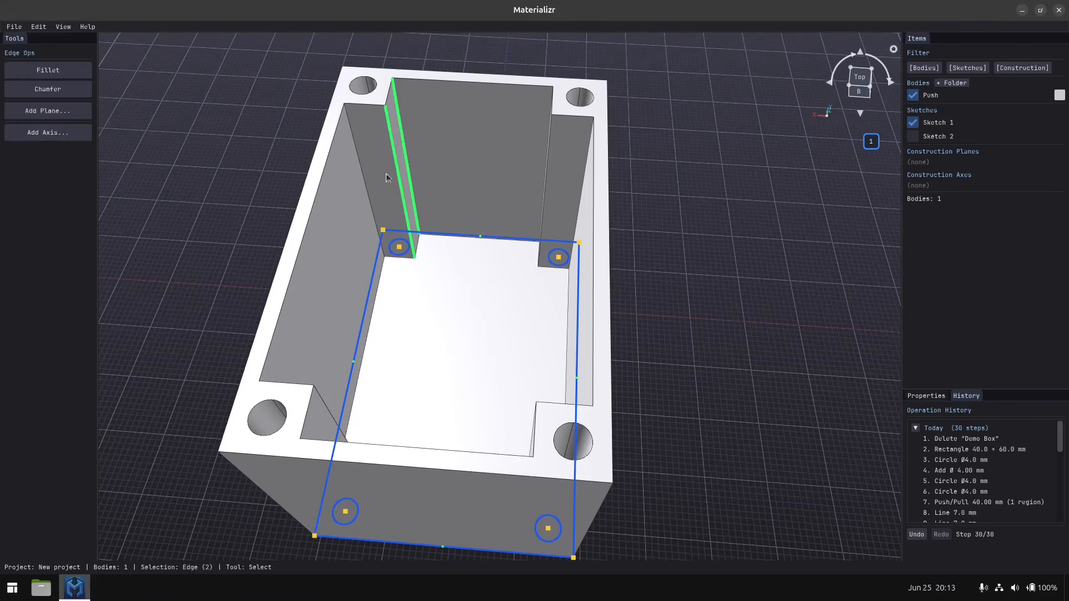
left_click(363, 174, "shift")
Add the three vertical inner edges of each of the next two corner posts to the selection.
middle_click_drag(424, 256, 213, 247)
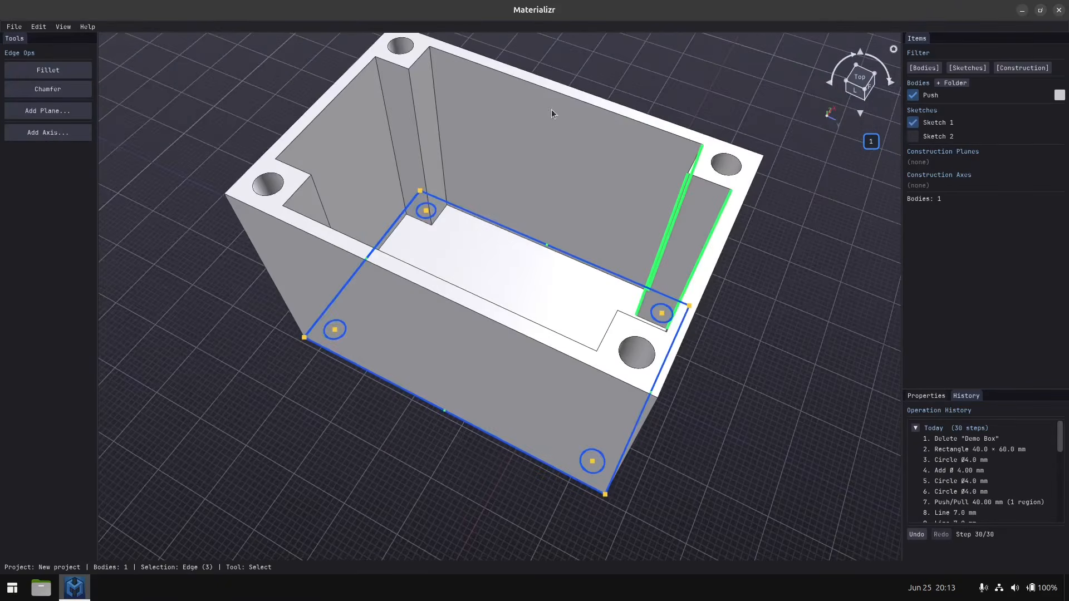
left_click(438, 119, "shift")
left_click(419, 136, "shift")
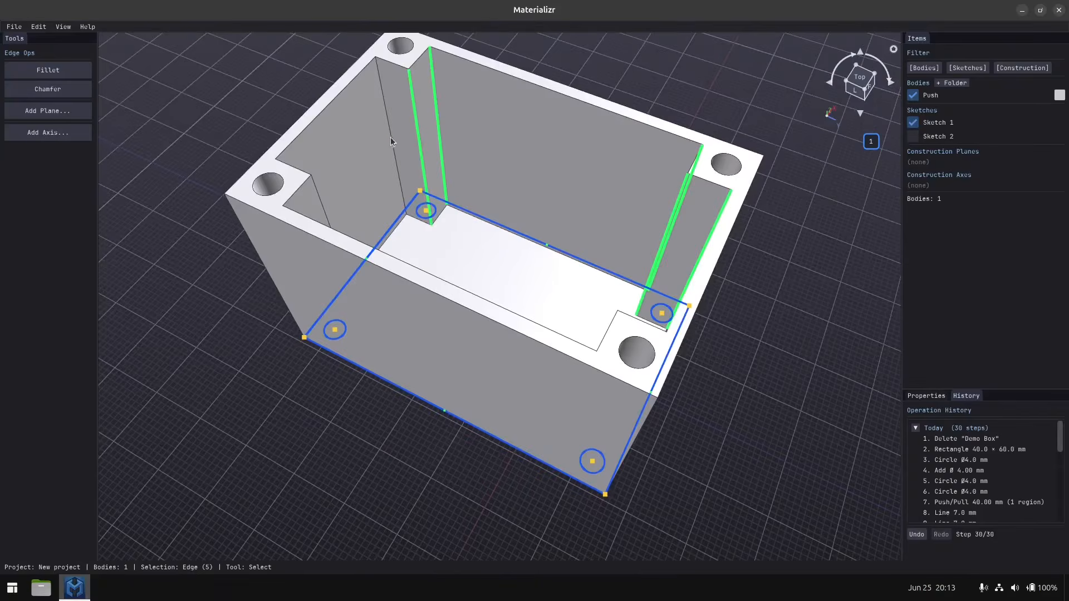
left_click(390, 137, "shift")
middle_click_drag(392, 139, 789, 146)
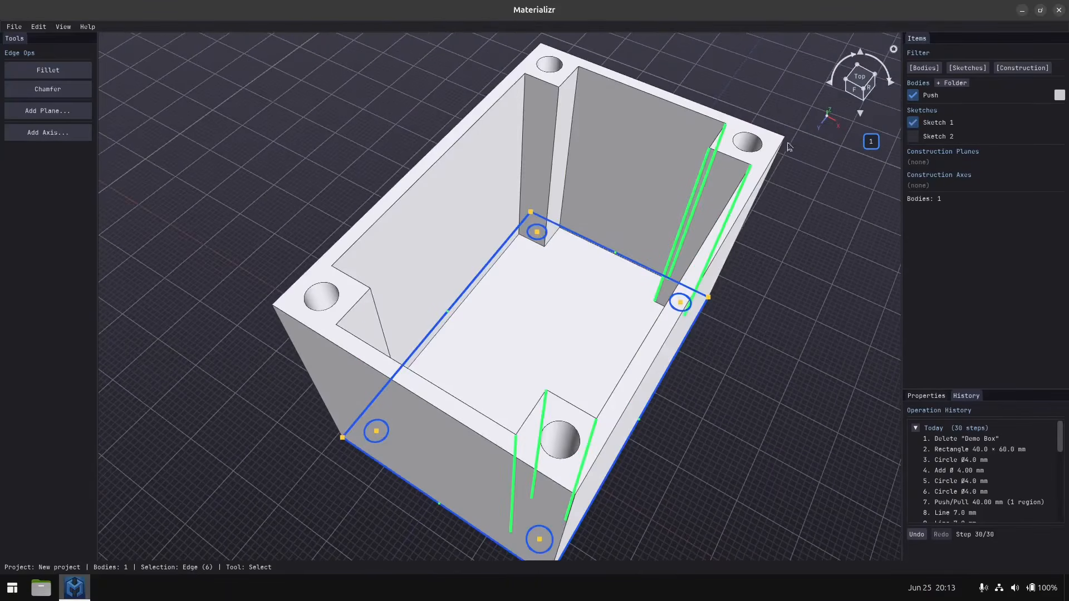
left_click(569, 128, "shift")
left_click(556, 133, "shift")
left_click(527, 138, "shift")
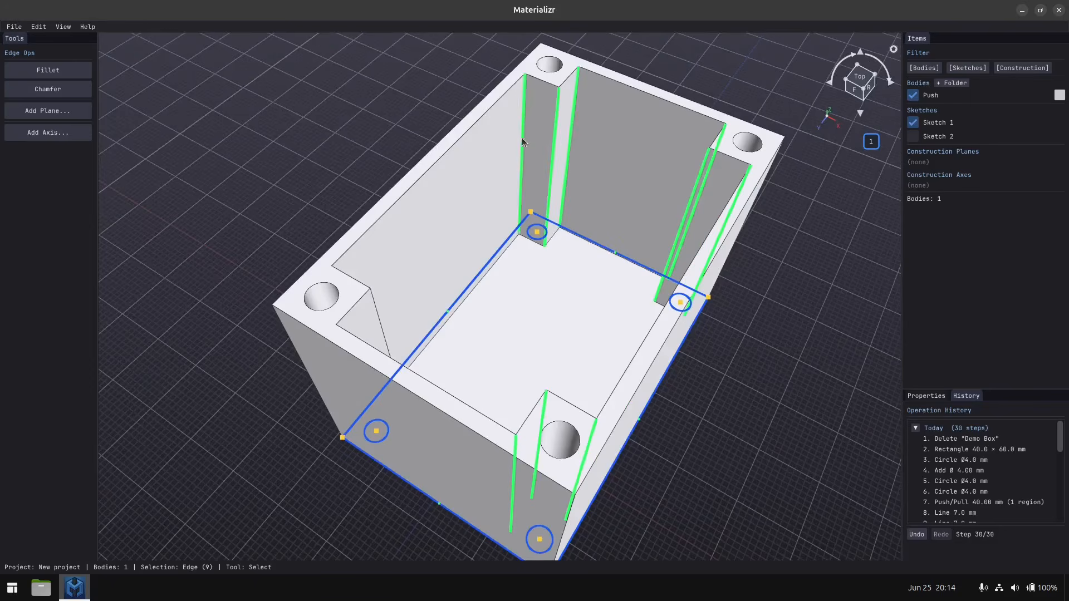
Add the fourth post's three vertical inner edges and fillet all twelve selected edges with a 2.8 mm radius.
middle_click_drag(527, 139, 450, 173)
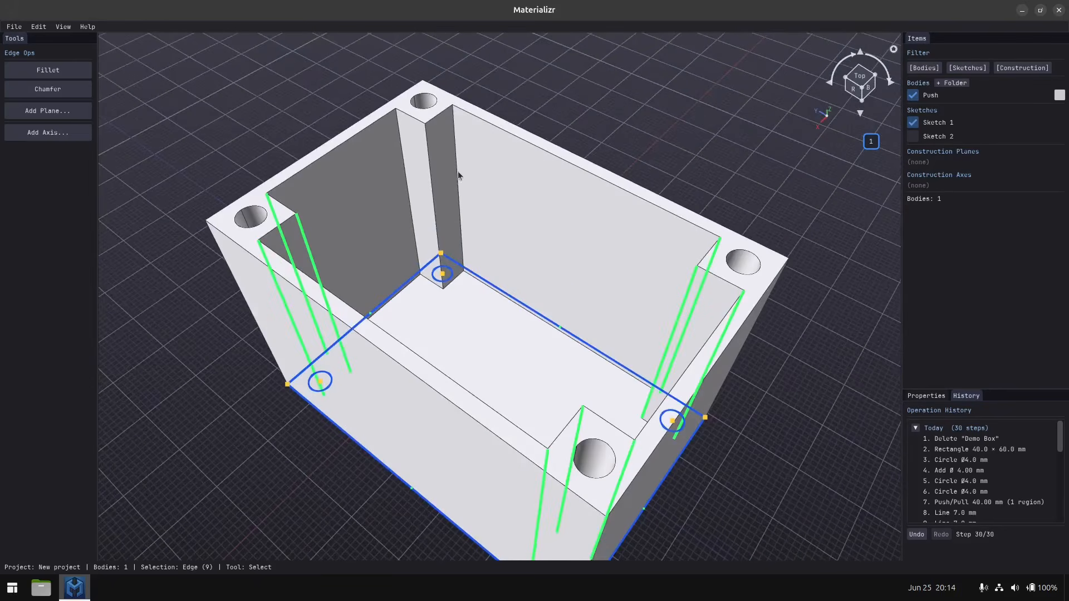
left_click(457, 172, "shift")
left_click(430, 190, "shift")
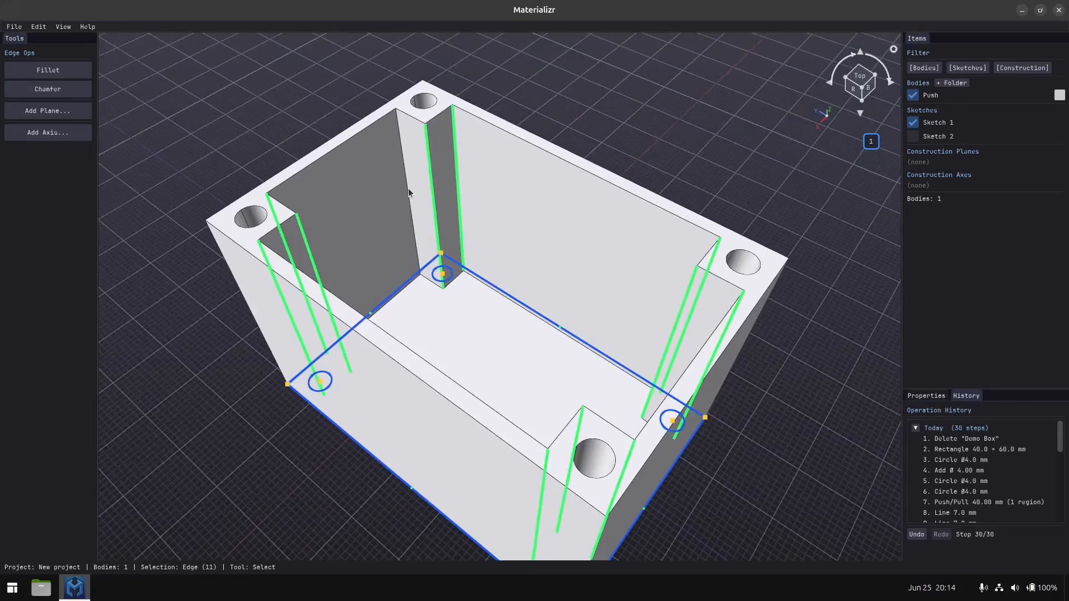
left_click(411, 190, "shift")
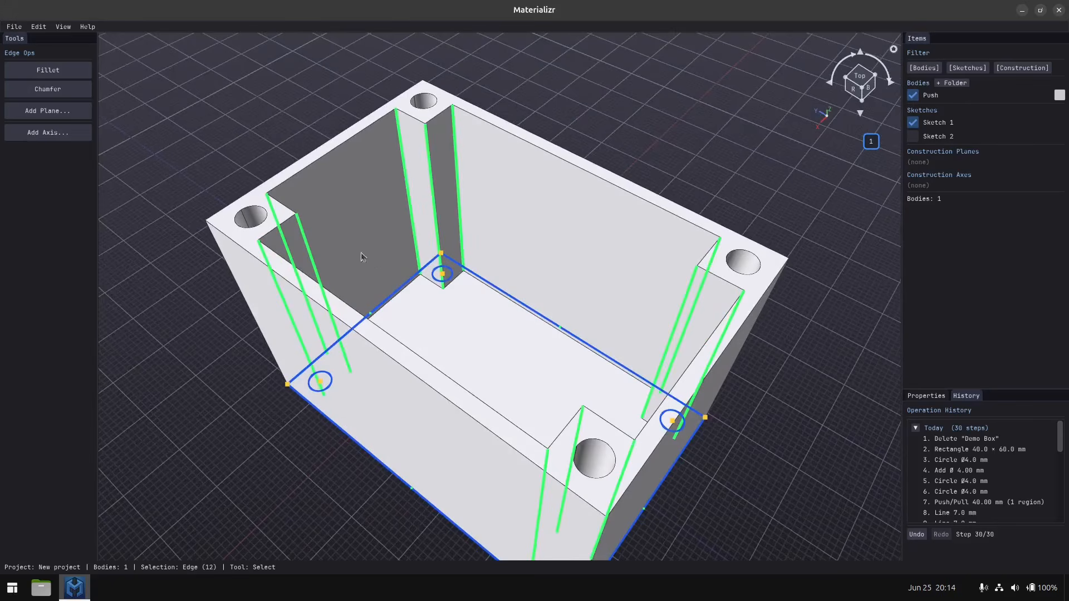
left_click(427, 128, "shift")
left_click(438, 124, "shift")
left_click(64, 72)
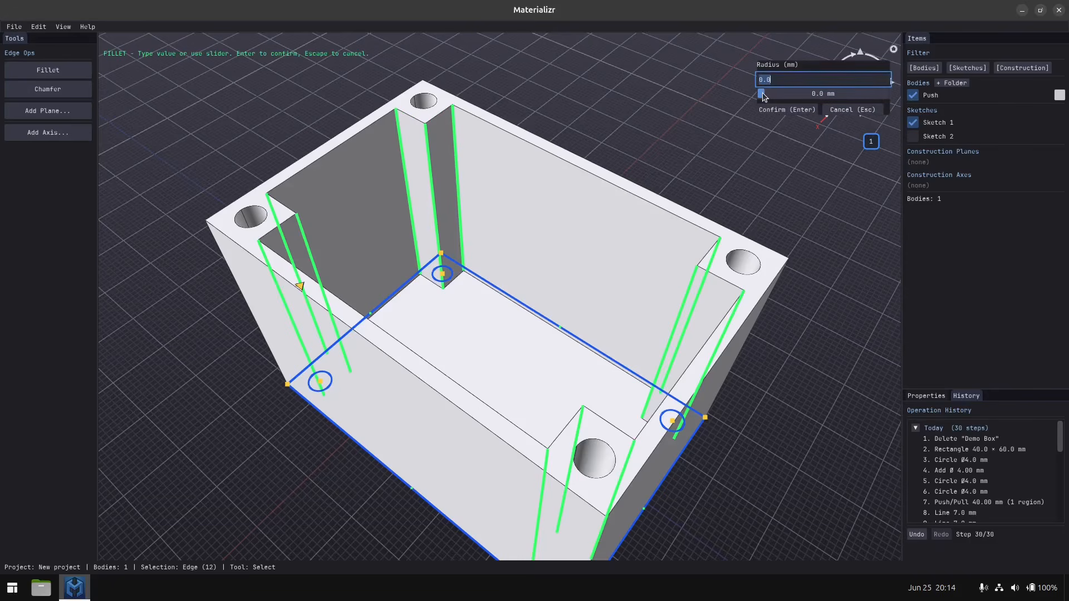
left_click_drag(763, 98, 779, 94)
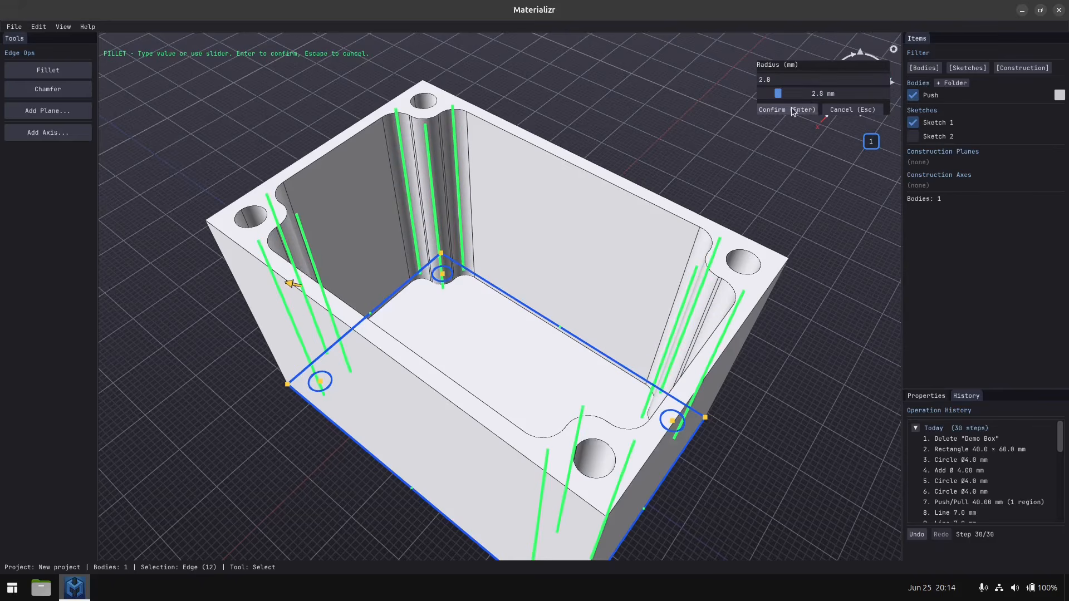
left_click(792, 109)
Fillet the box's four vertical outer corner edges with a 2.8 mm radius.
middle_click_drag(506, 178, 360, 152)
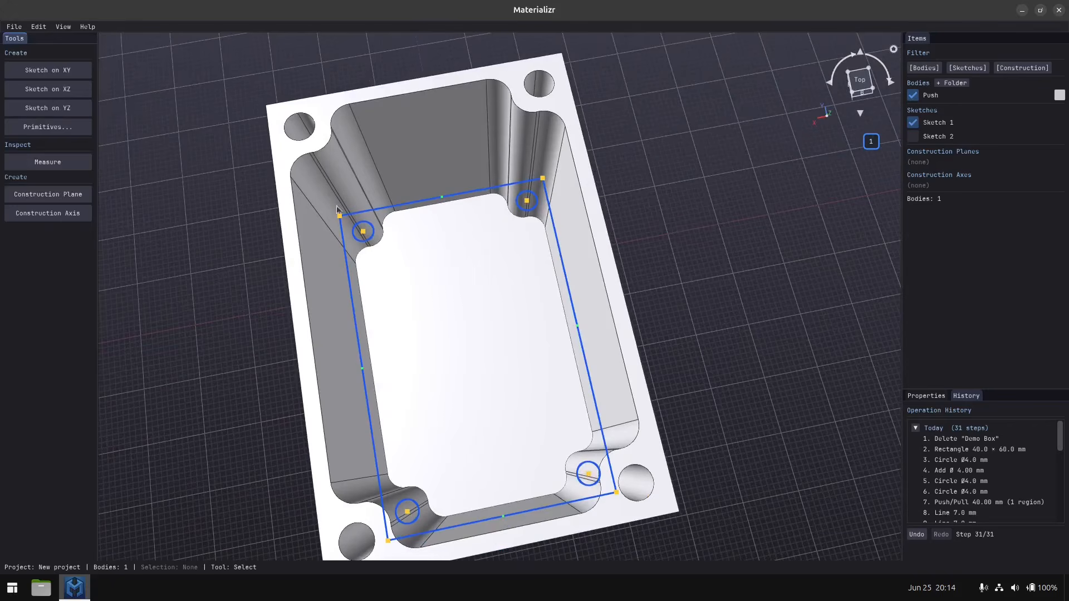
middle_click_drag(349, 284, 420, 319)
left_click(424, 349)
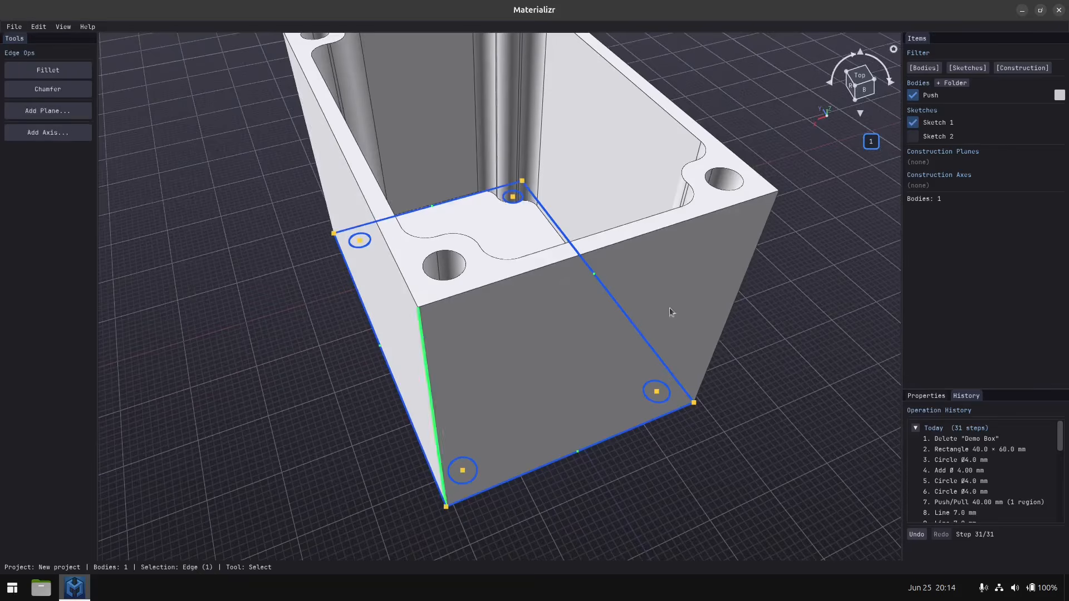
middle_click_drag(669, 308, 555, 326)
left_click(550, 332, "shift")
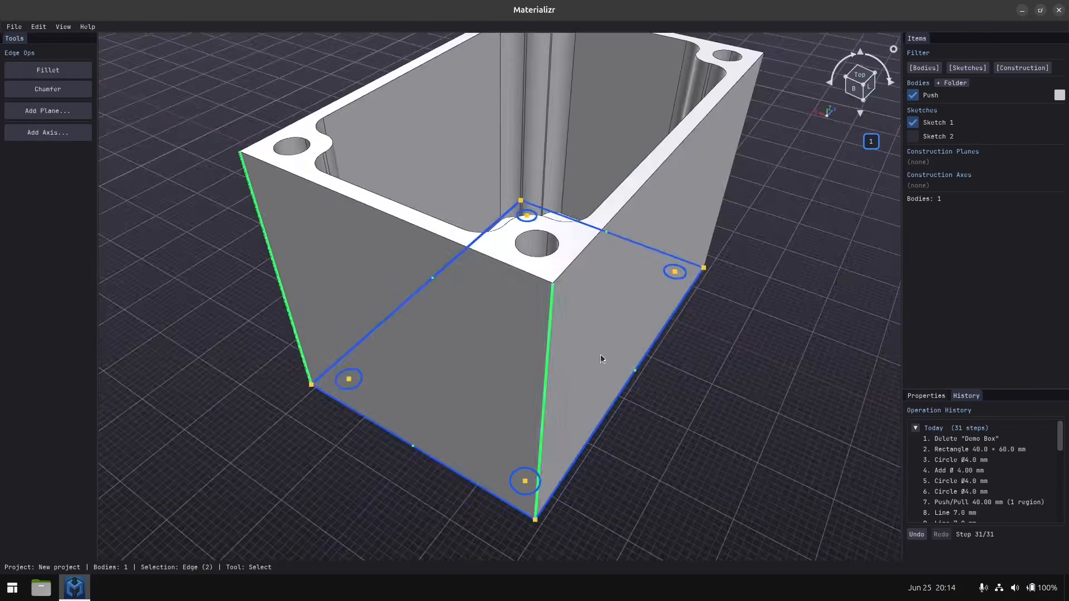
middle_click_drag(600, 354, 423, 348)
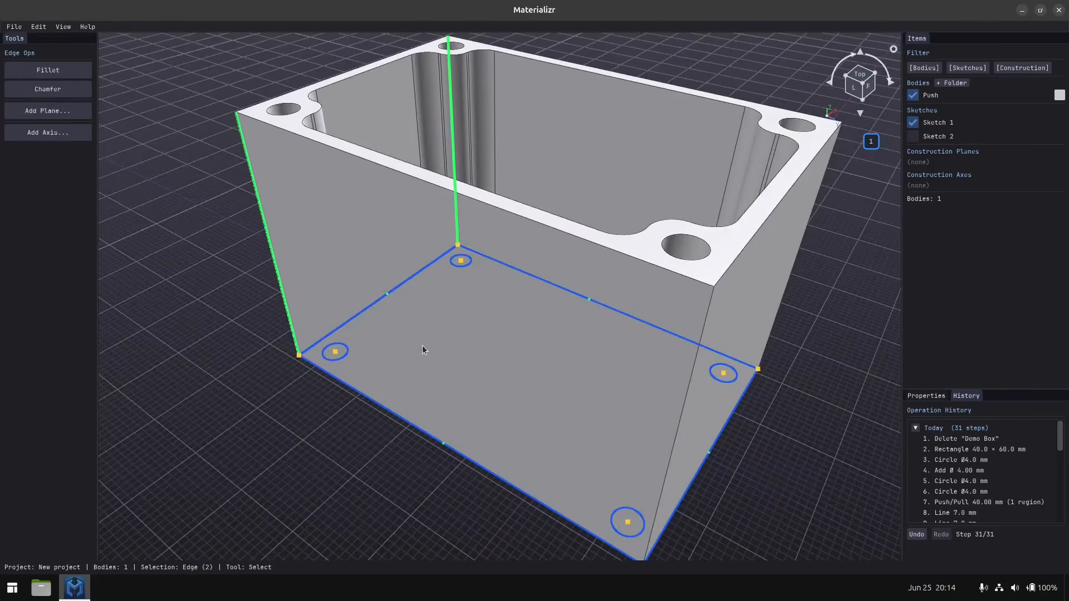
left_click(681, 416, "shift")
middle_click_drag(676, 412, 542, 409)
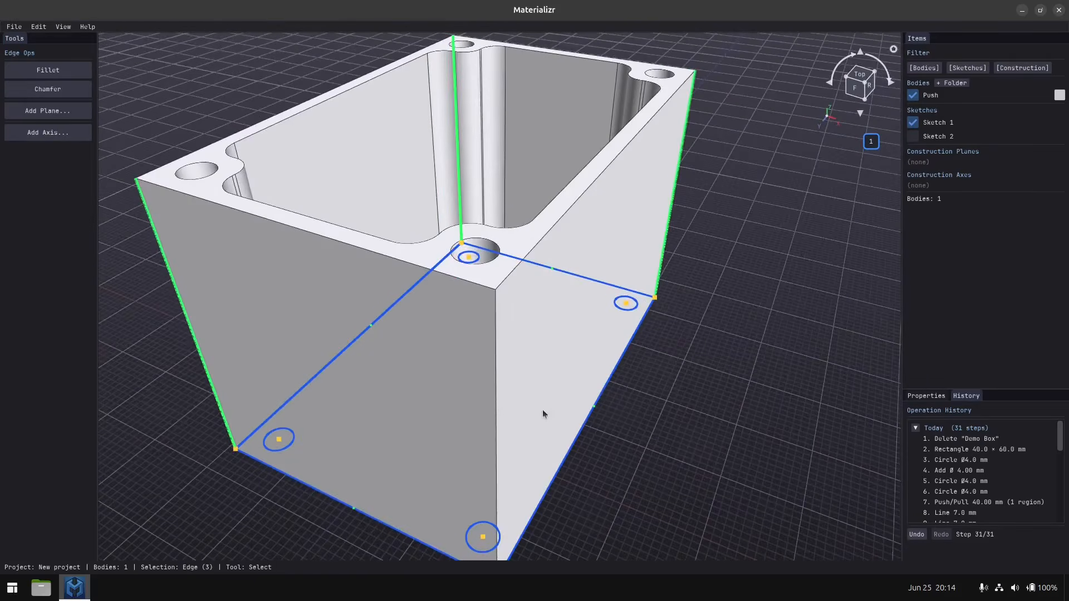
left_click(497, 410, "shift")
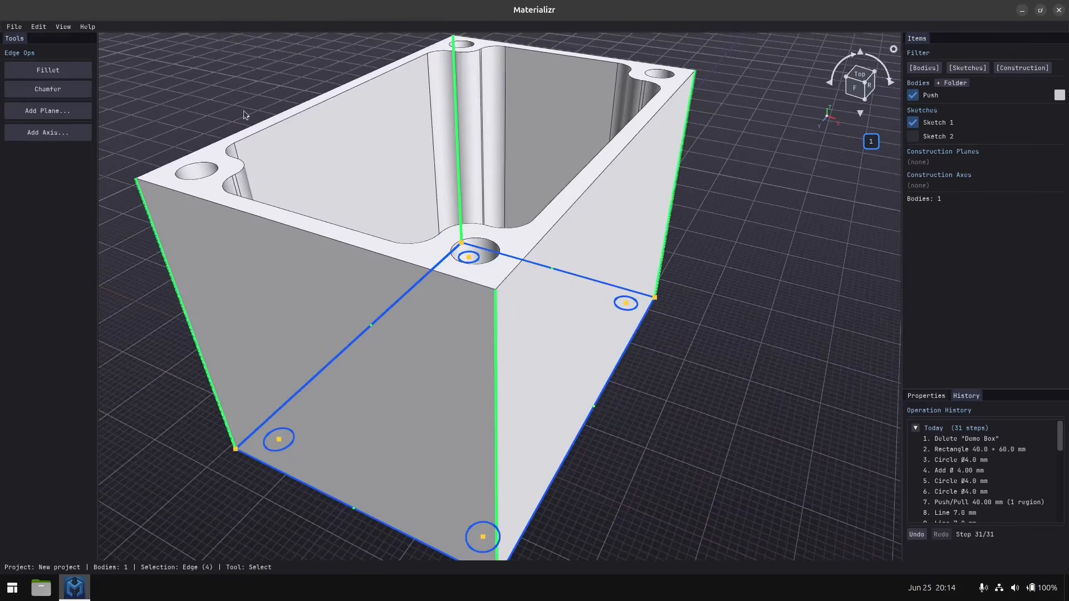
left_click(48, 70)
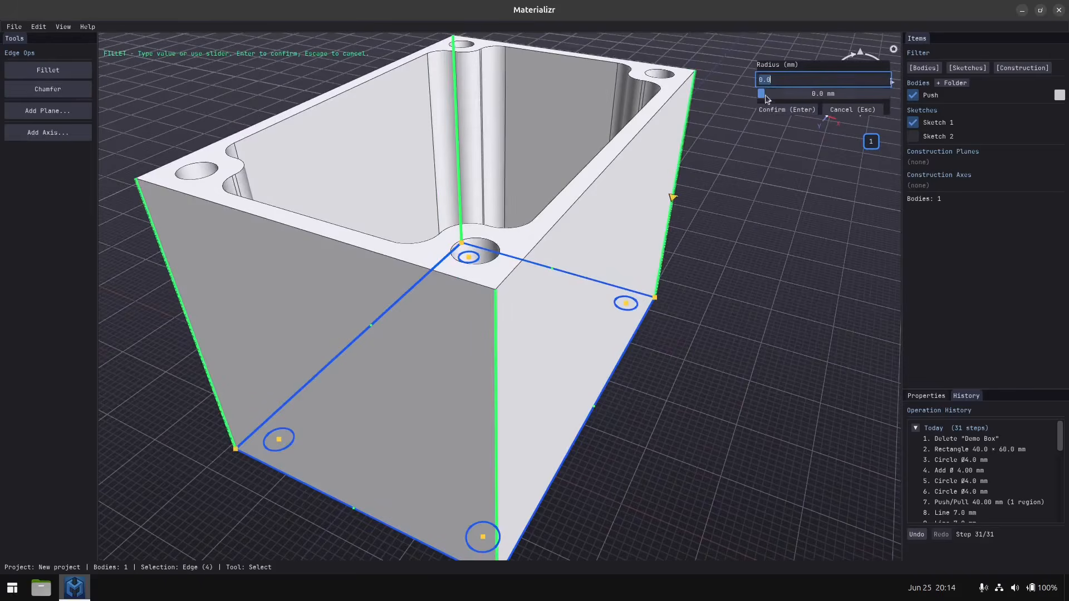
left_click_drag(765, 95, 781, 96)
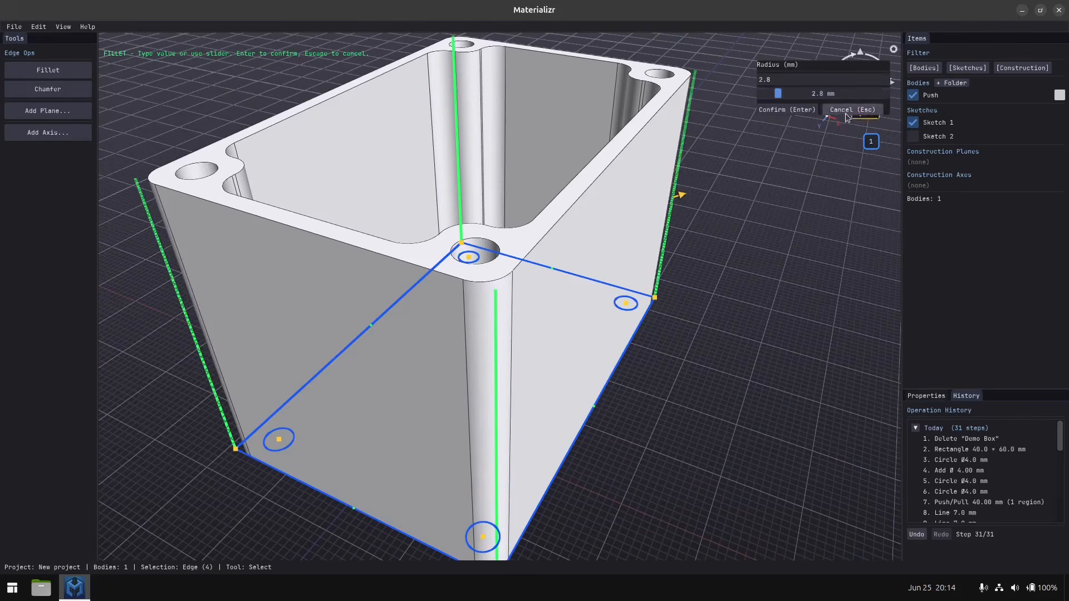
left_click(797, 111)
Duplicate Sketch 1, the base sketch with the rectangle and four hole circles.
middle_click_drag(525, 292, 556, 302)
scroll(512, 275, "down", 5)
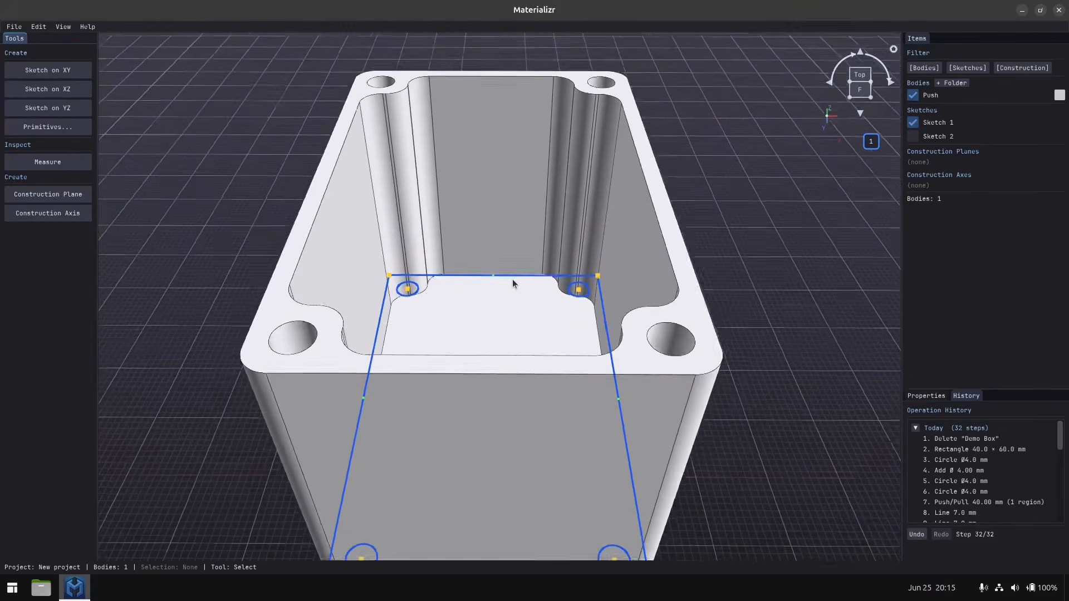
scroll(510, 282, "up", 2)
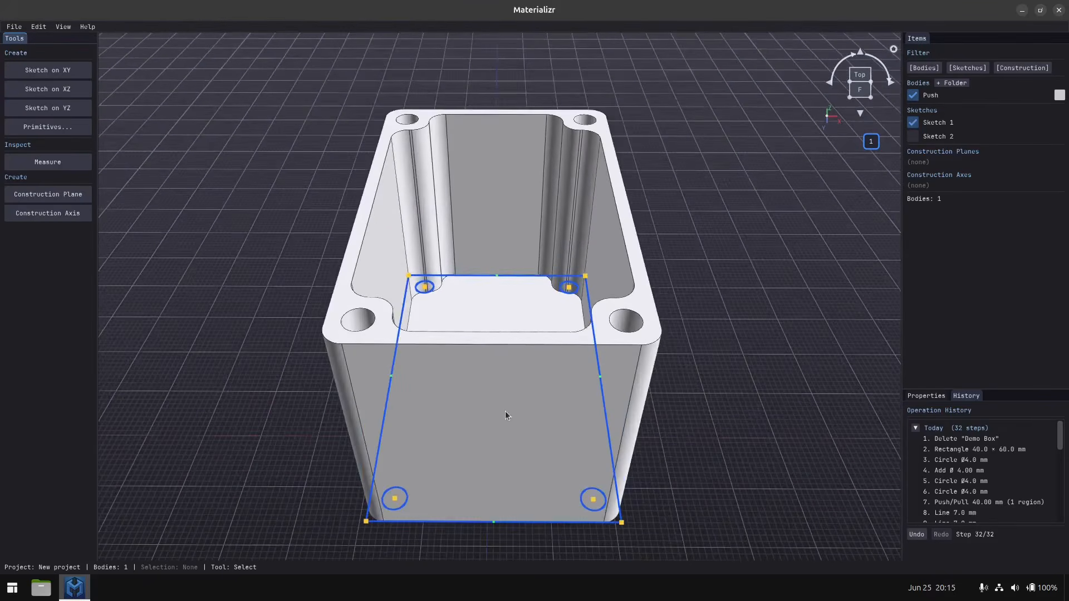
middle_click_drag(506, 413, 524, 425)
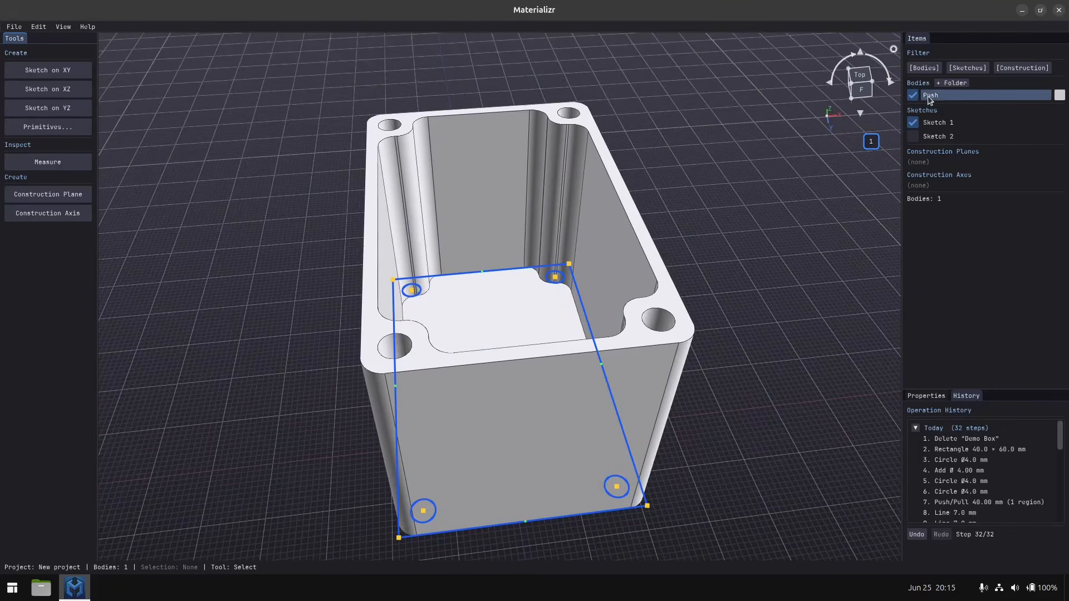
left_click(940, 124)
right_click(940, 126)
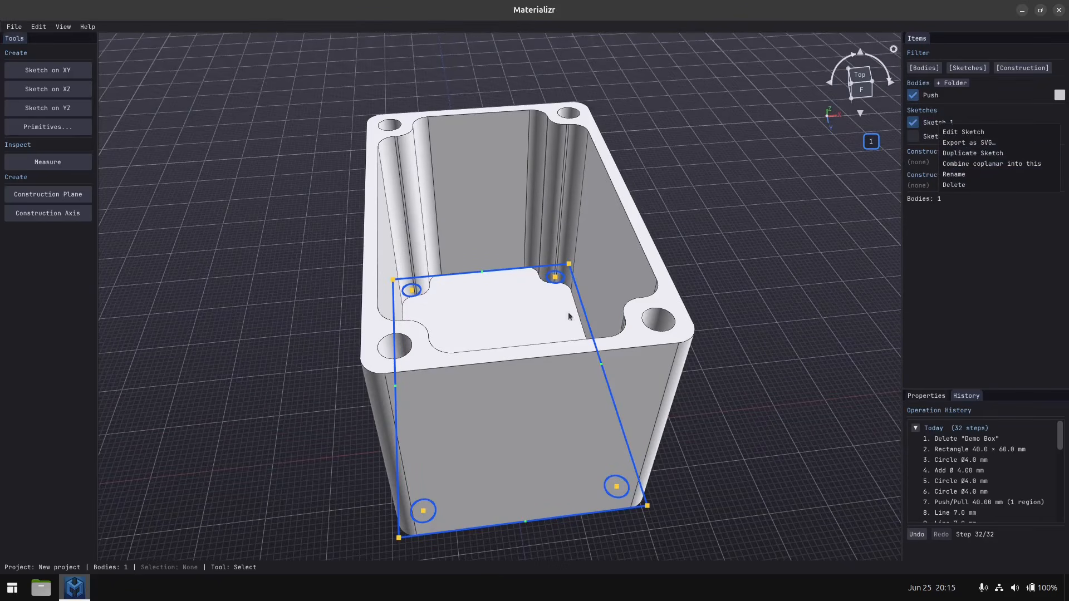
left_click(978, 153)
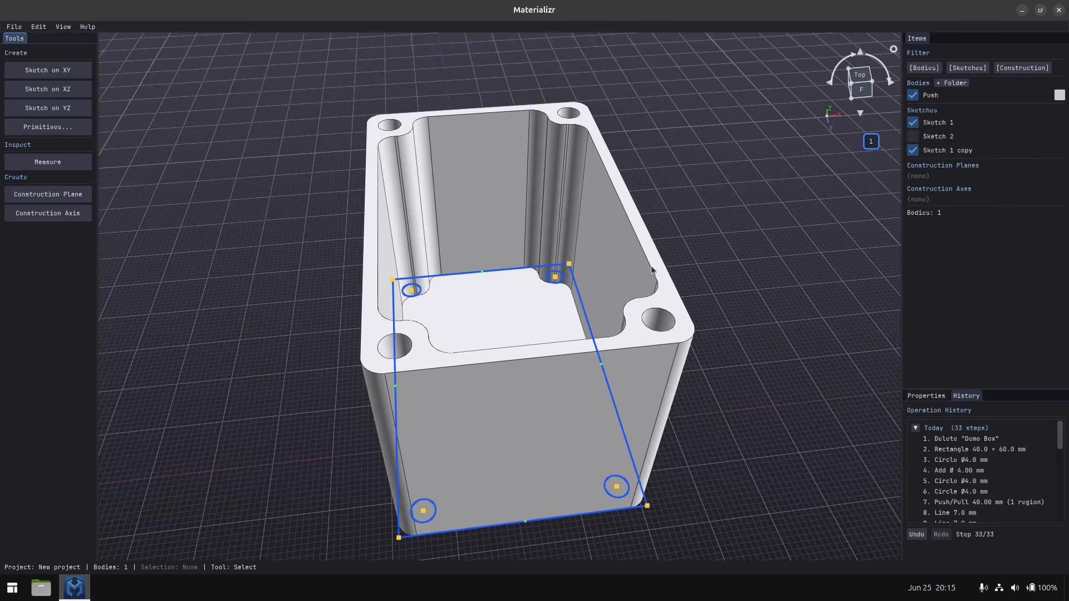
Hide the original Sketch 1 and the Push body, leaving only the sketch copy displayed.
left_click(914, 125)
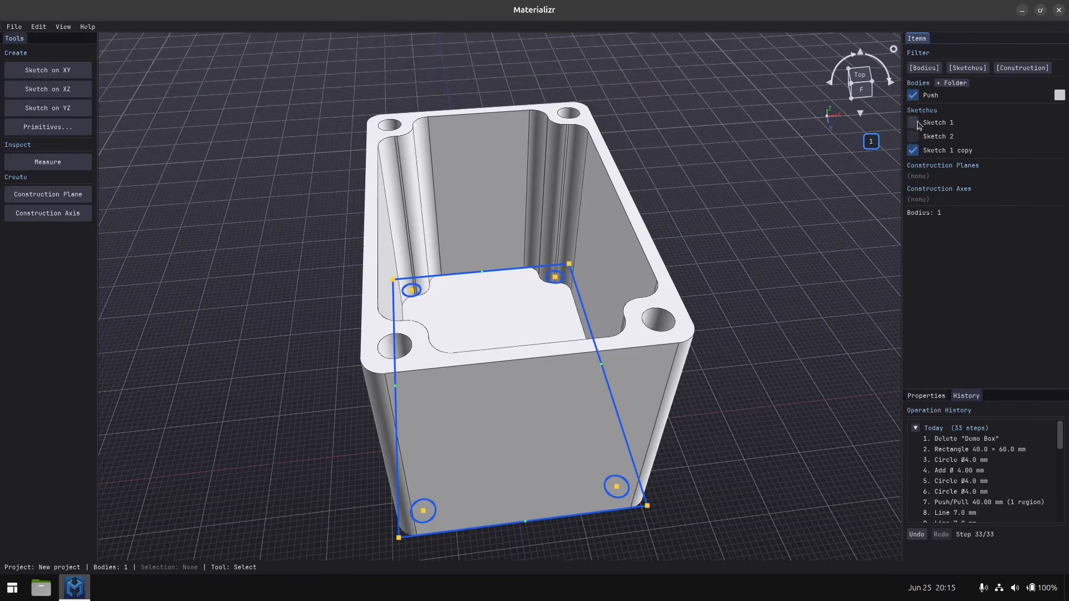
left_click(913, 95)
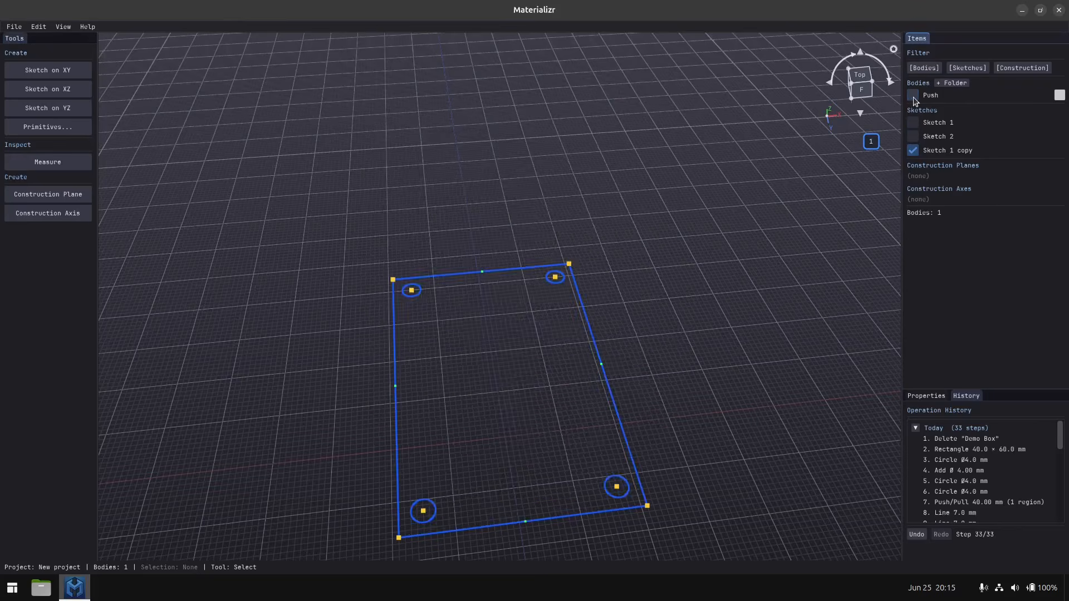
left_click(913, 96)
left_click(913, 96)
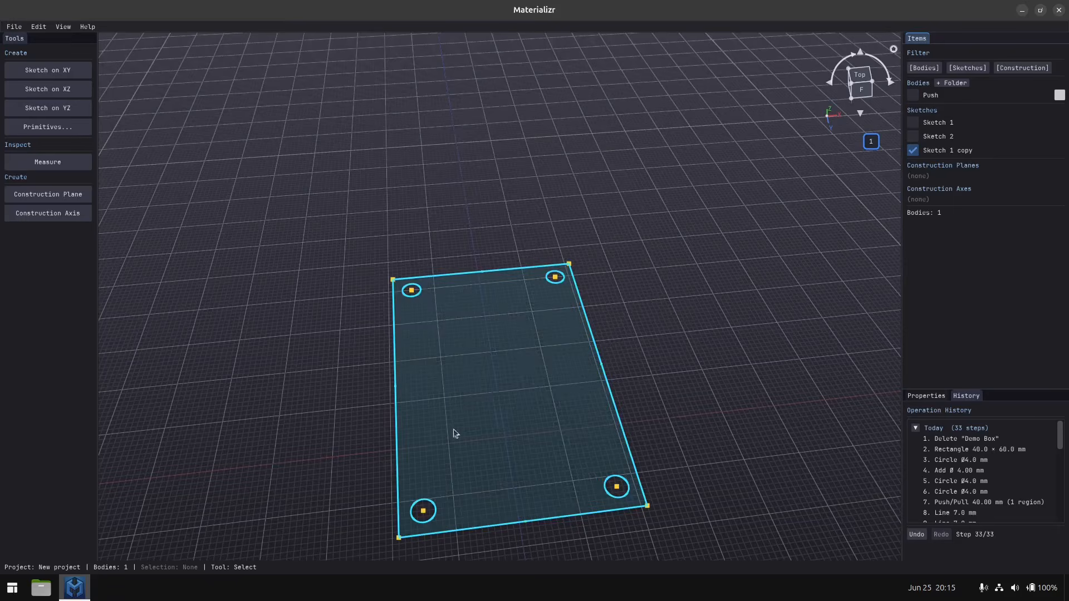
Move the Sketch 1 copy upward along the Y axis to just above the box's rim, and show the Push body again.
left_click(461, 400)
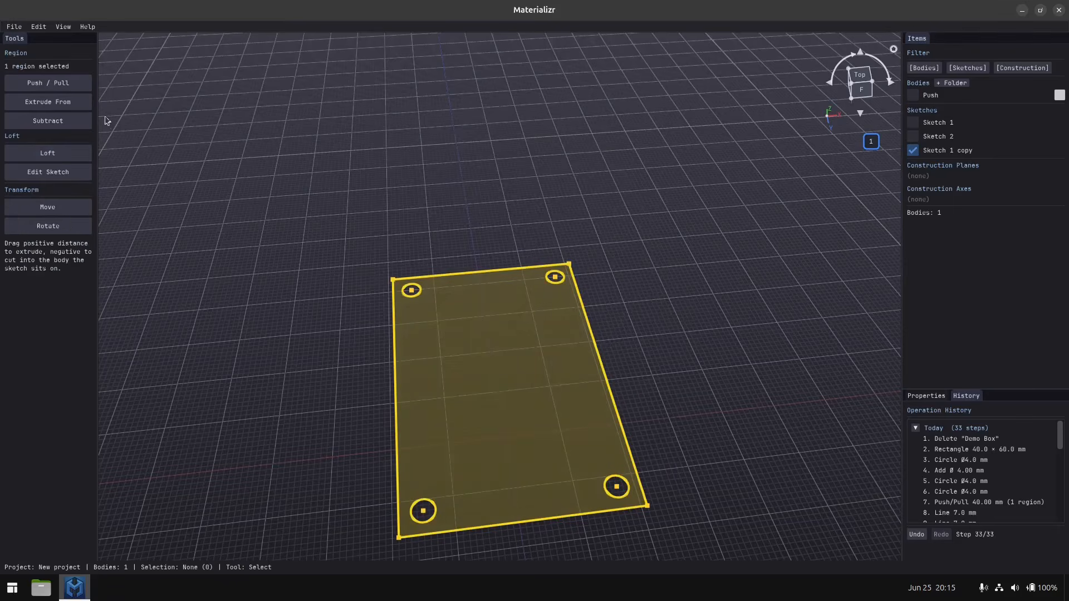
left_click(47, 208)
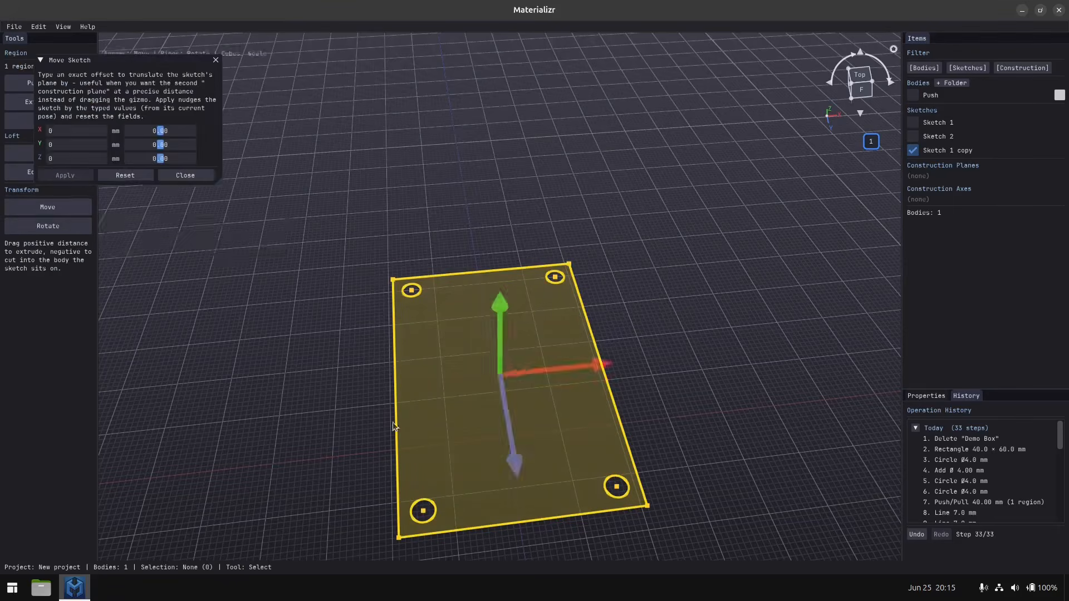
mouse_move(513, 306)
left_mouse_down()
mouse_move(502, 28)
mouse_move(517, 54)
left_mouse_up()
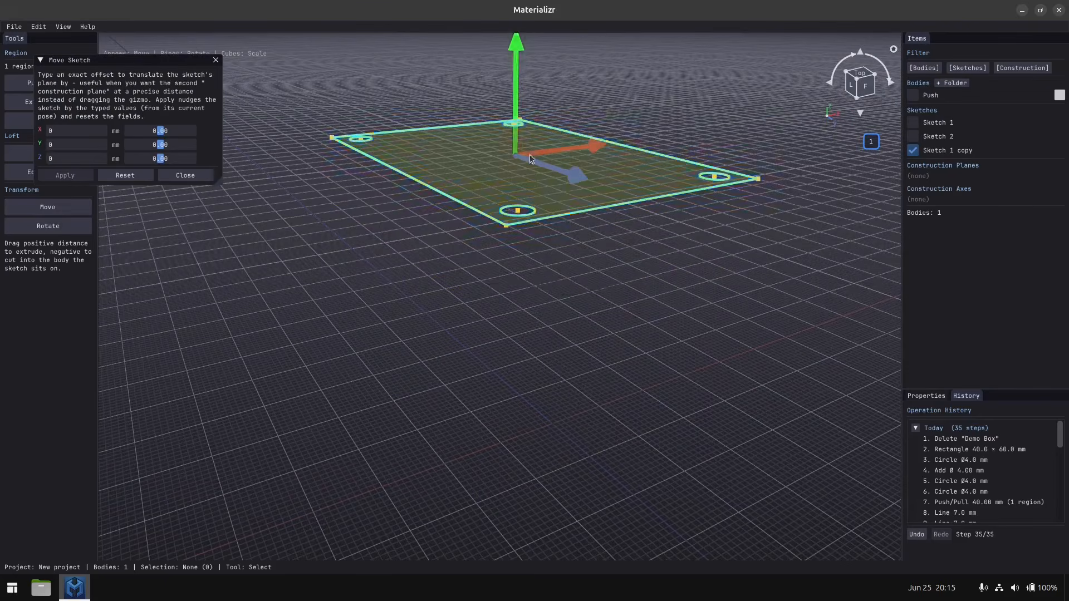
mouse_move(446, 162)
middle_mouse_down()
mouse_move(457, 222)
mouse_move(469, 199)
middle_mouse_up()
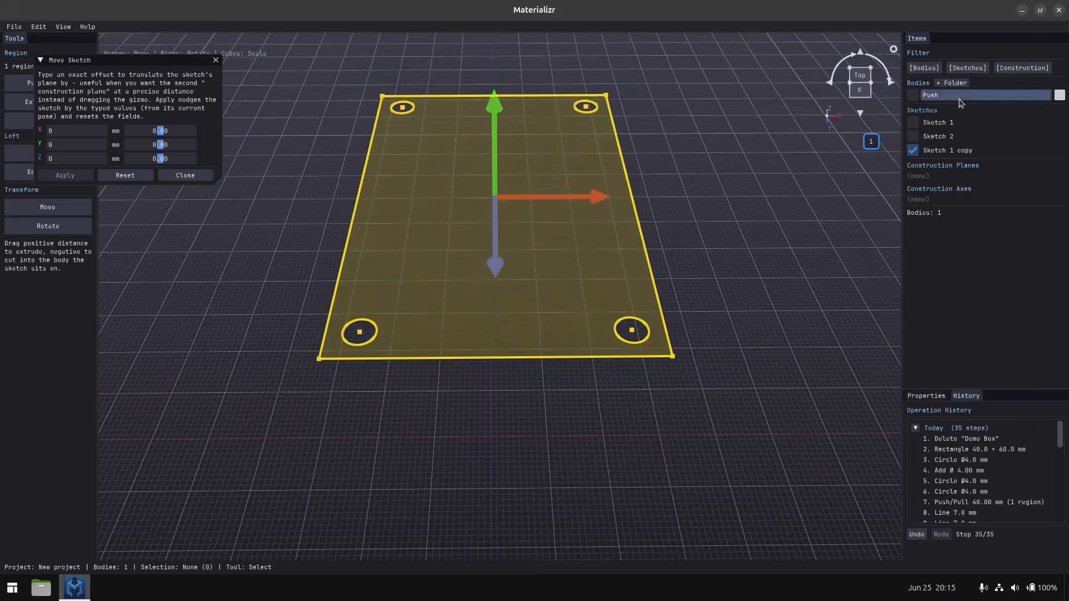
left_click(914, 96)
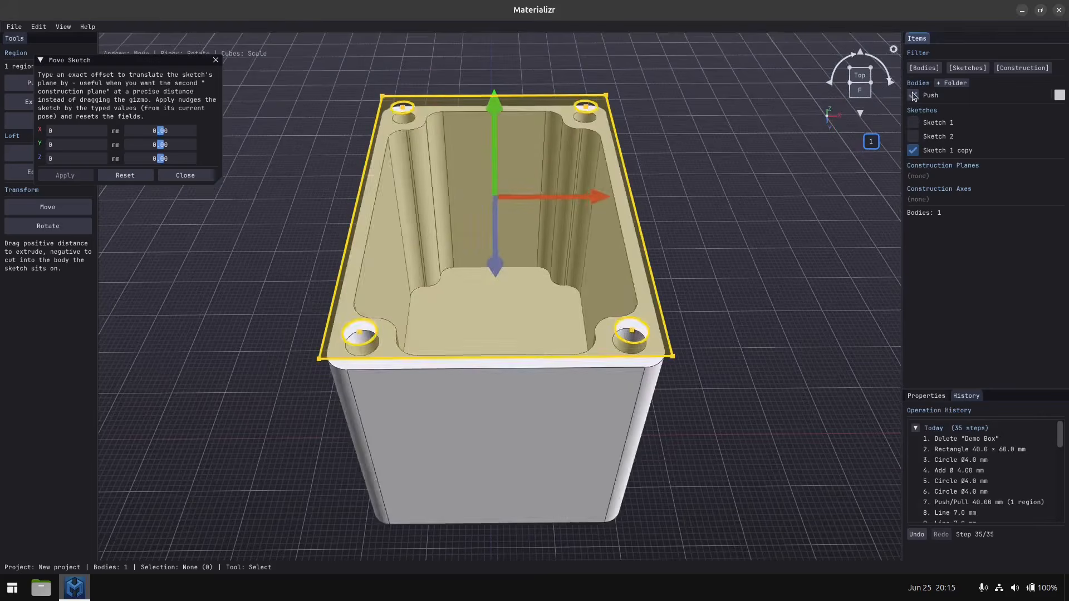
Rename the Push body to "box".
middle_click_drag(787, 316, 829, 277)
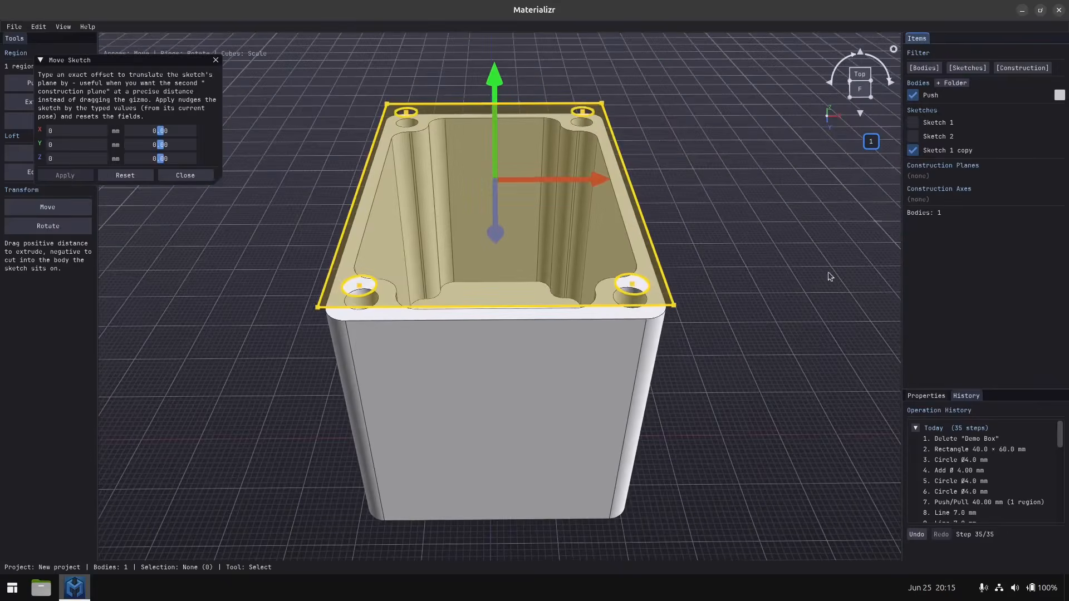
right_click(932, 98)
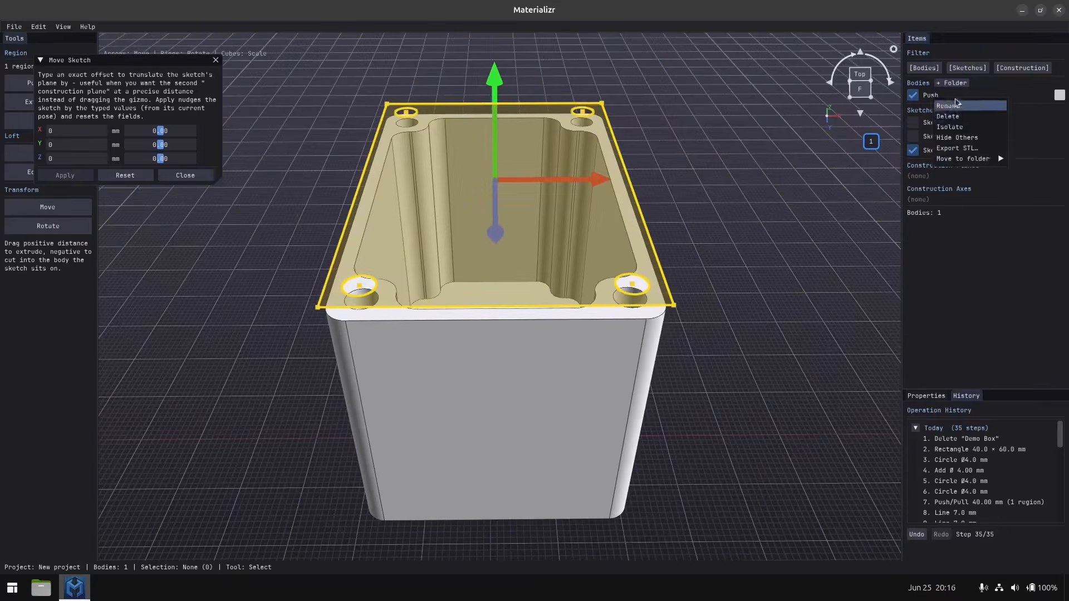
left_click(955, 106)
type("box")
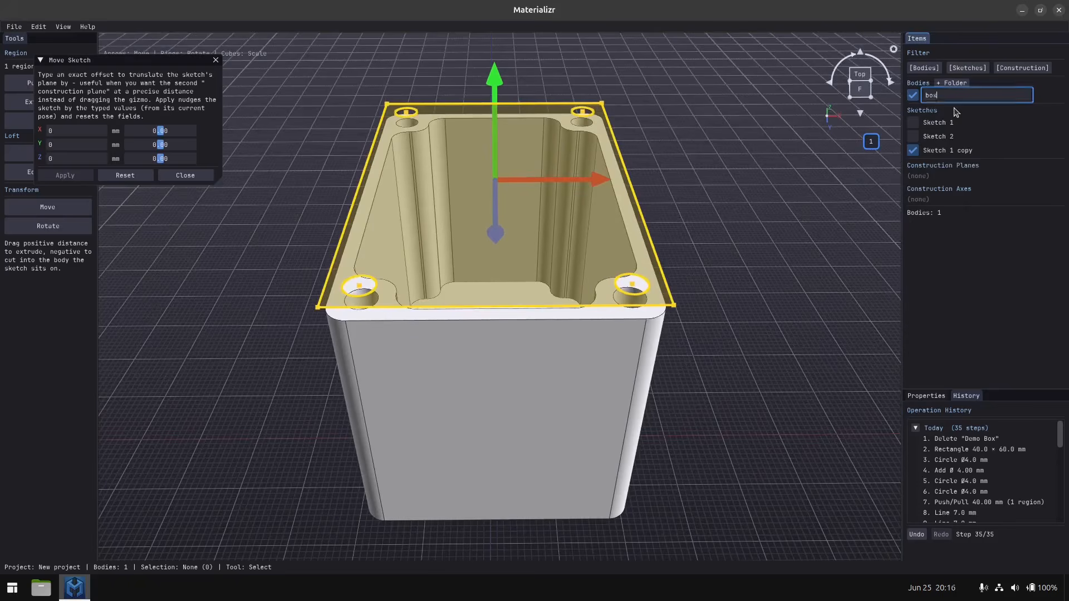
key("Return")
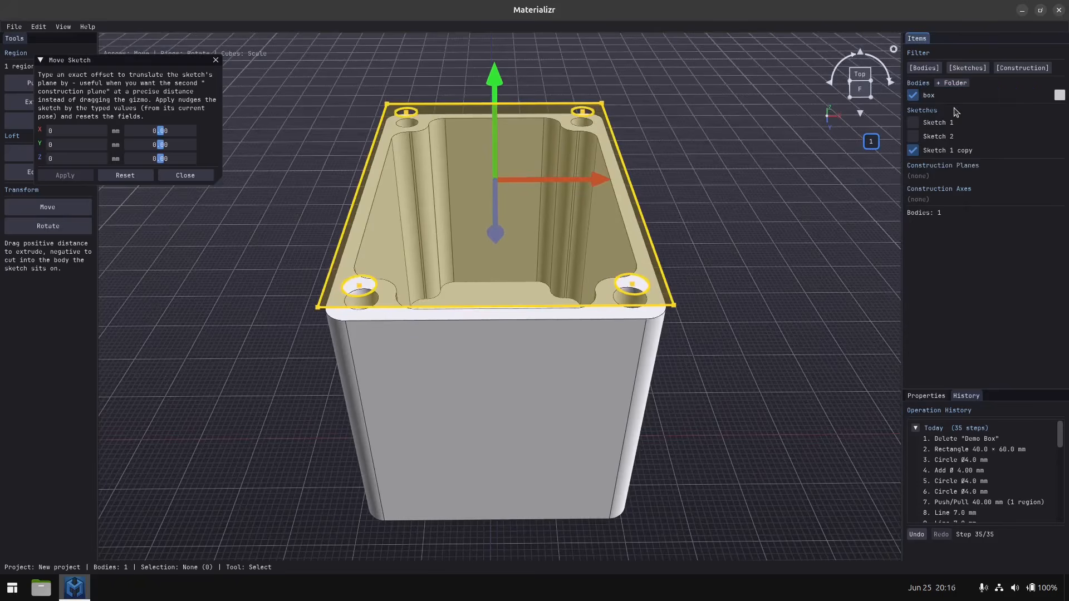
Try the grey #BABABA as the box's body colour and restore the original colour.
left_click(1060, 95)
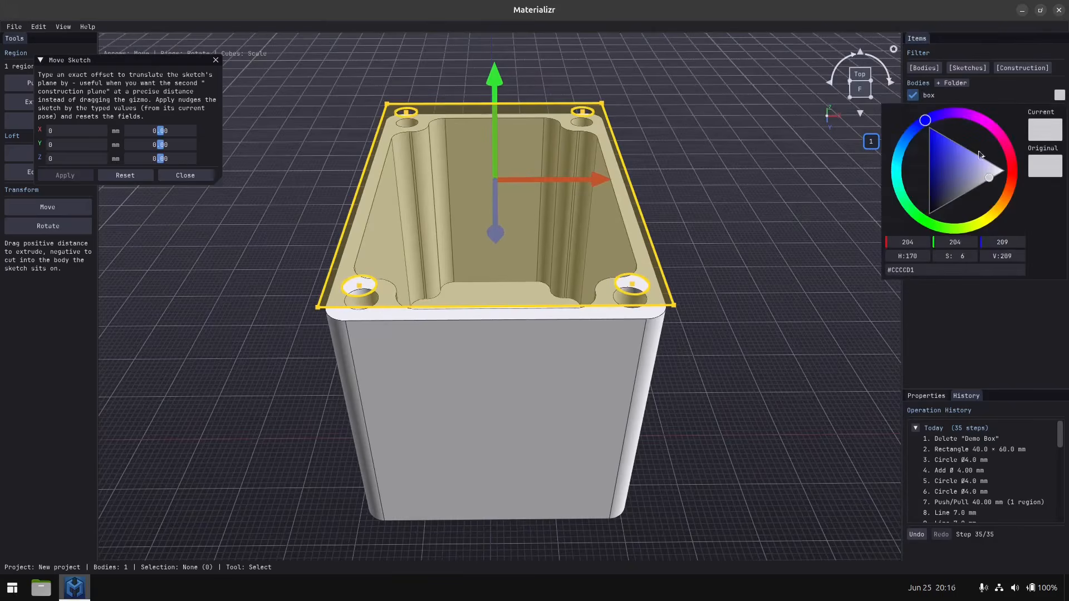
left_click(957, 170)
left_click_drag(957, 170, 985, 189)
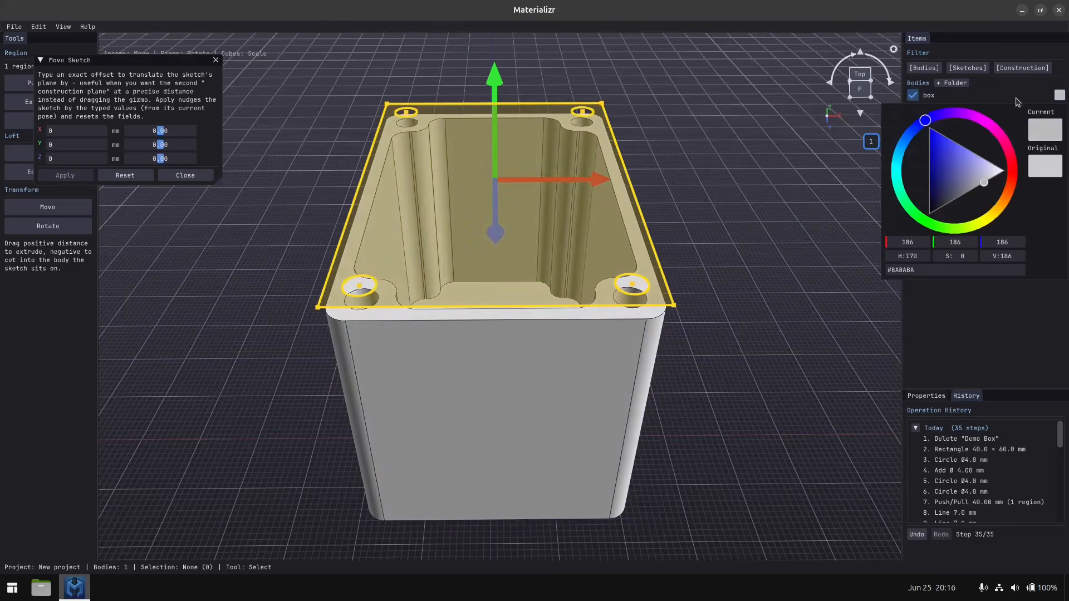
mouse_move(1046, 130)
left_click(1045, 174)
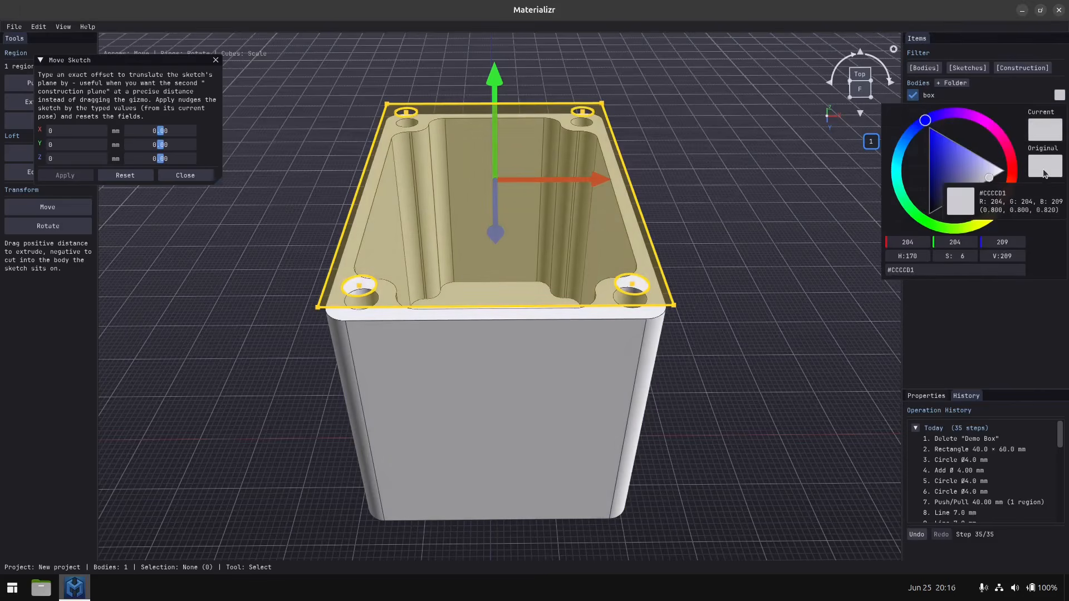
left_click(954, 321)
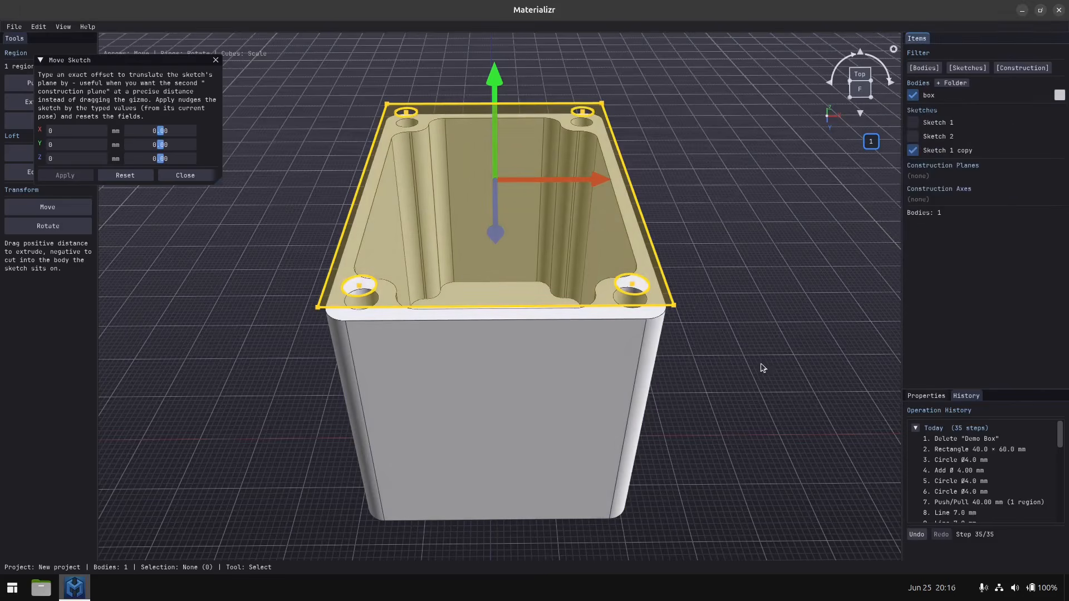
Hide the box body, rename the Sketch 1 copy to "lid template", and end the Move Sketch command with nothing selected.
mouse_move(761, 364)
middle_mouse_down()
mouse_move(750, 365)
mouse_move(737, 417)
mouse_move(749, 365)
middle_mouse_up()
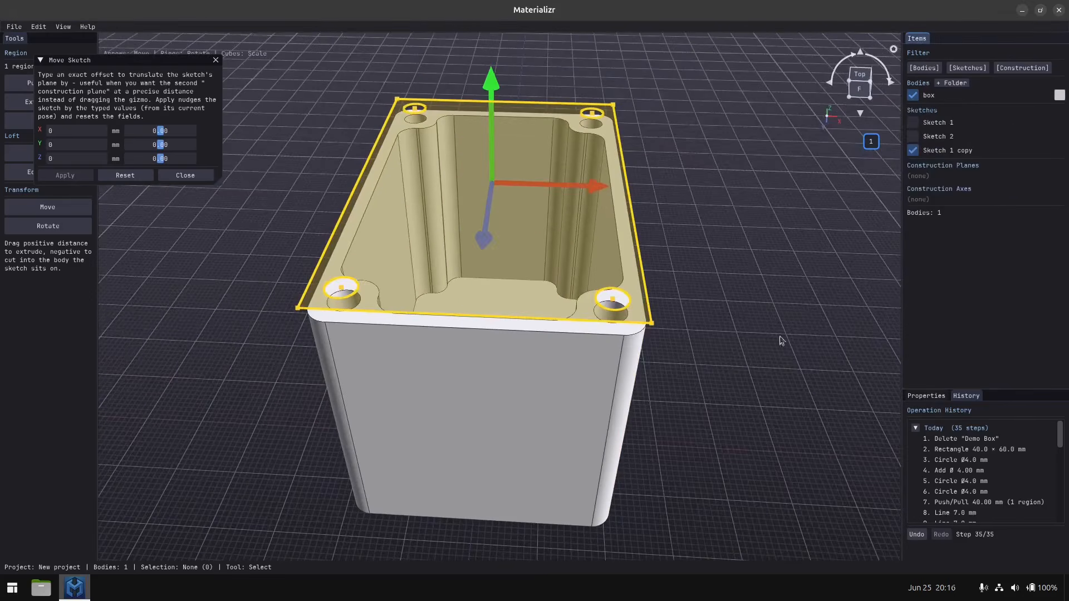
left_click(913, 96)
right_click(938, 149)
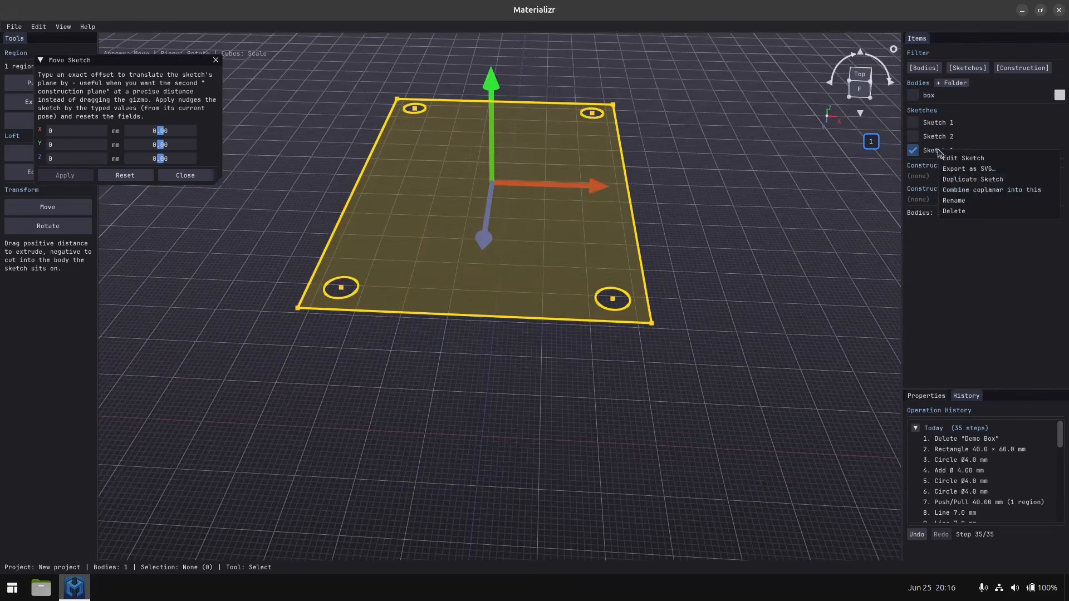
left_click(964, 202)
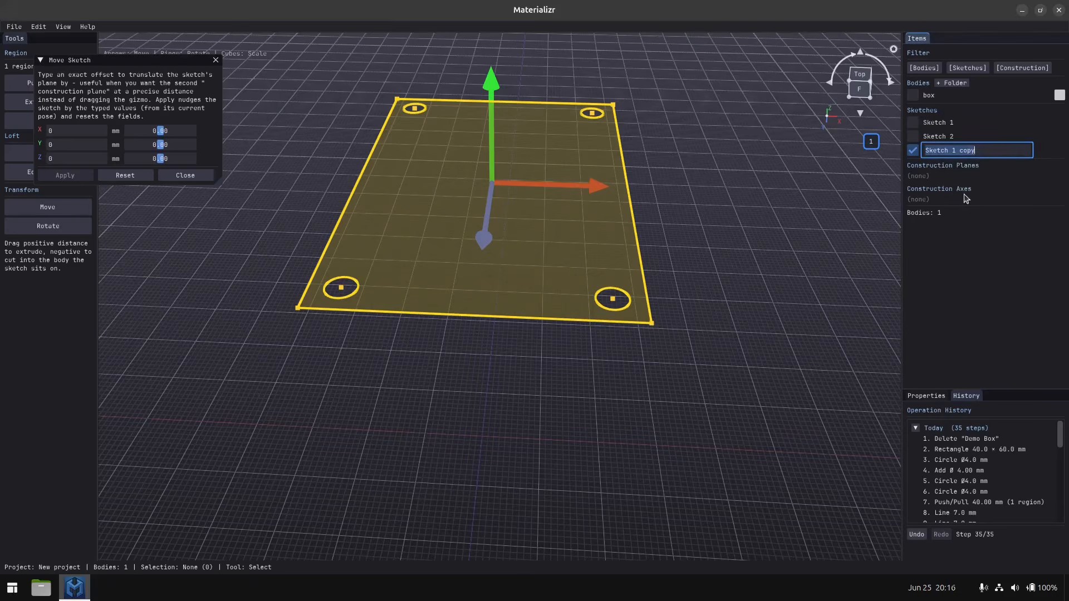
type("Li")
key("Return")
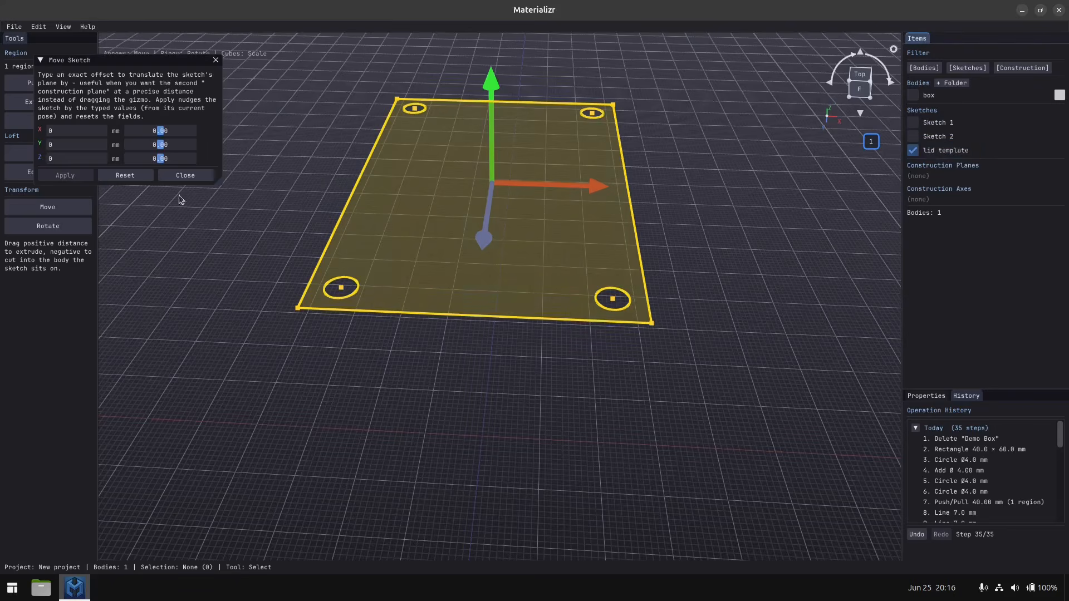
left_click(185, 176)
left_click(411, 440)
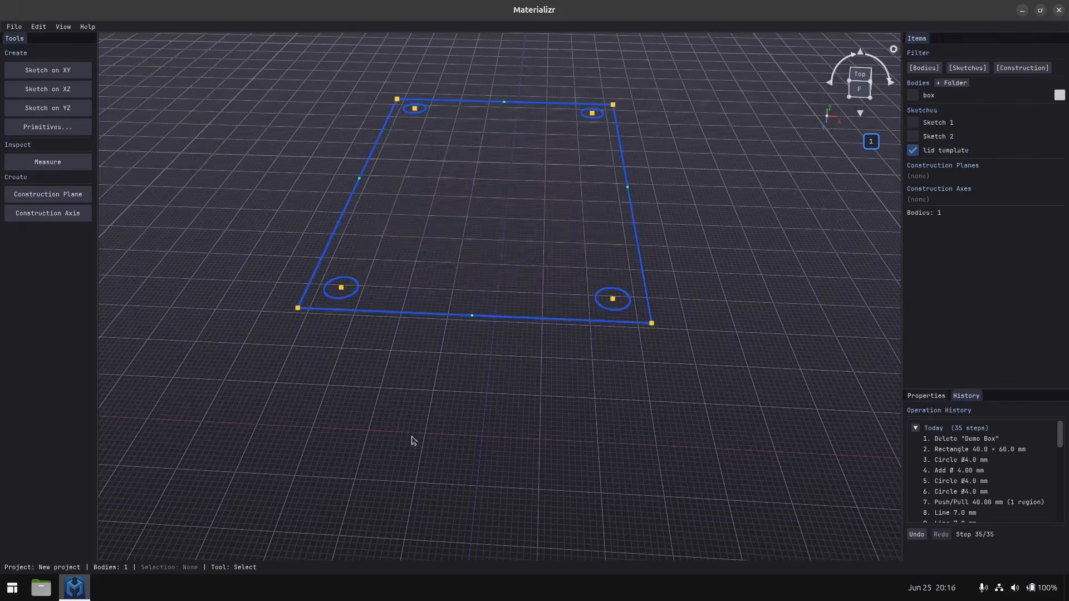
Edit the Sketch 1 copy and move the rectangle's two short edges outward by about 1 mm each.
middle_click_drag(340, 383, 380, 414)
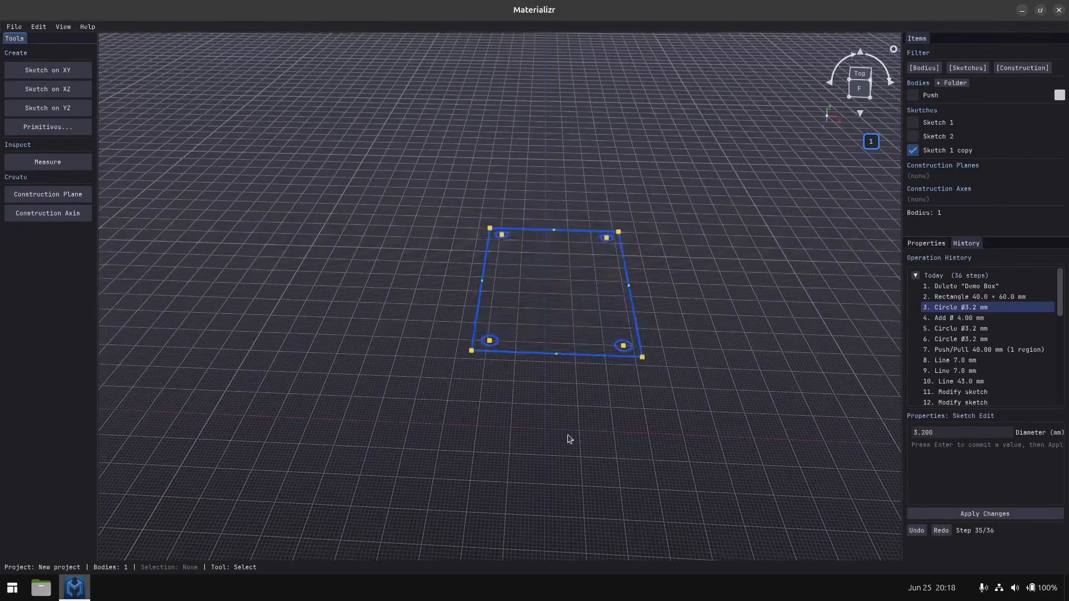
scroll(562, 321, "up", 5)
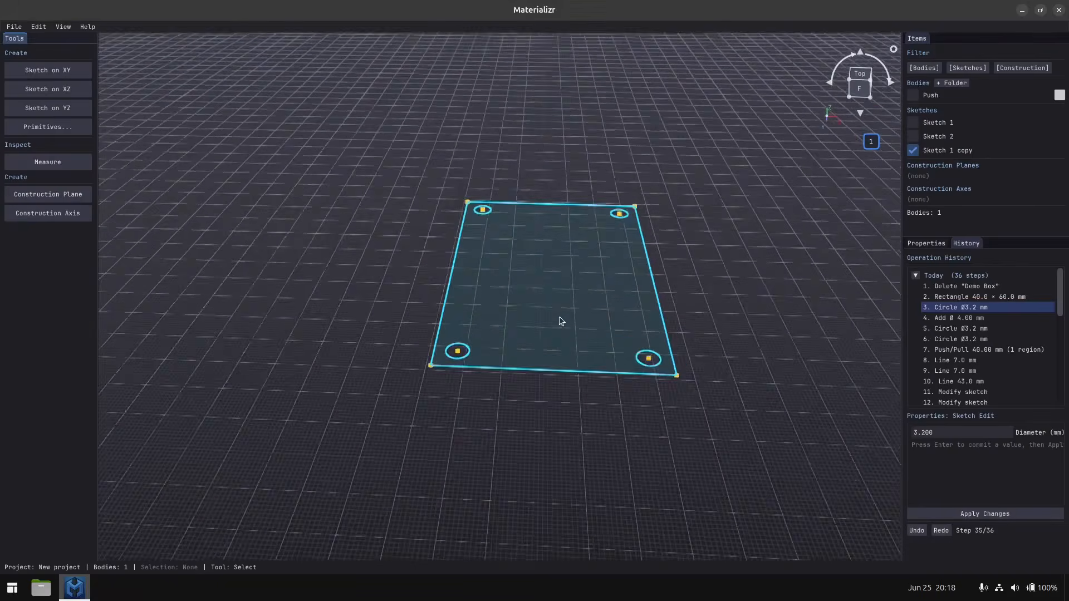
mouse_move(554, 323)
middle_mouse_down()
mouse_move(553, 361)
mouse_move(550, 317)
middle_mouse_up()
left_click(530, 260)
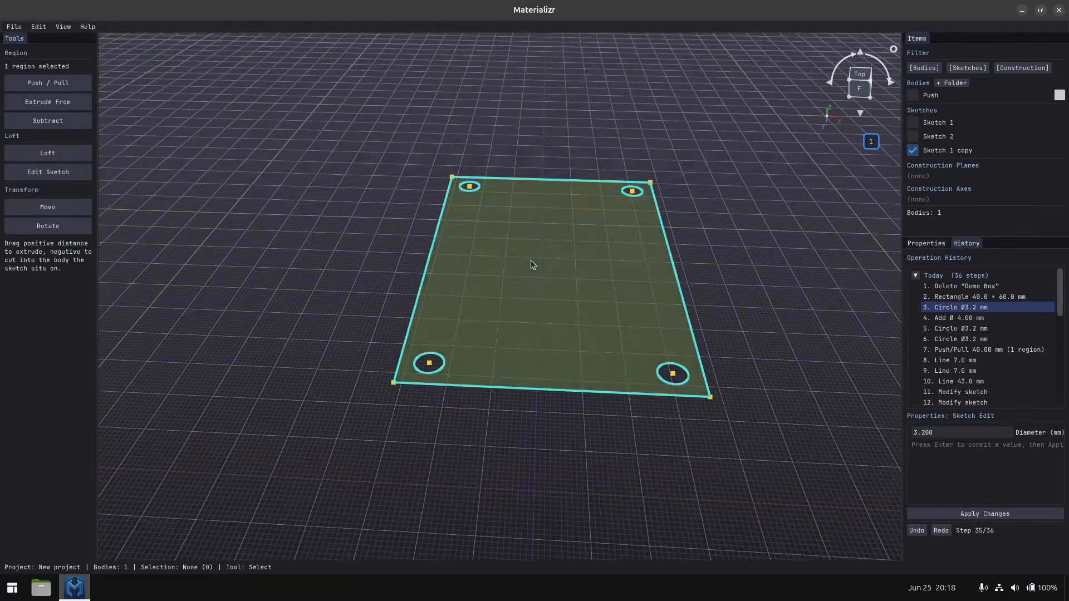
left_click(50, 173)
middle_click_drag(458, 186, 456, 239)
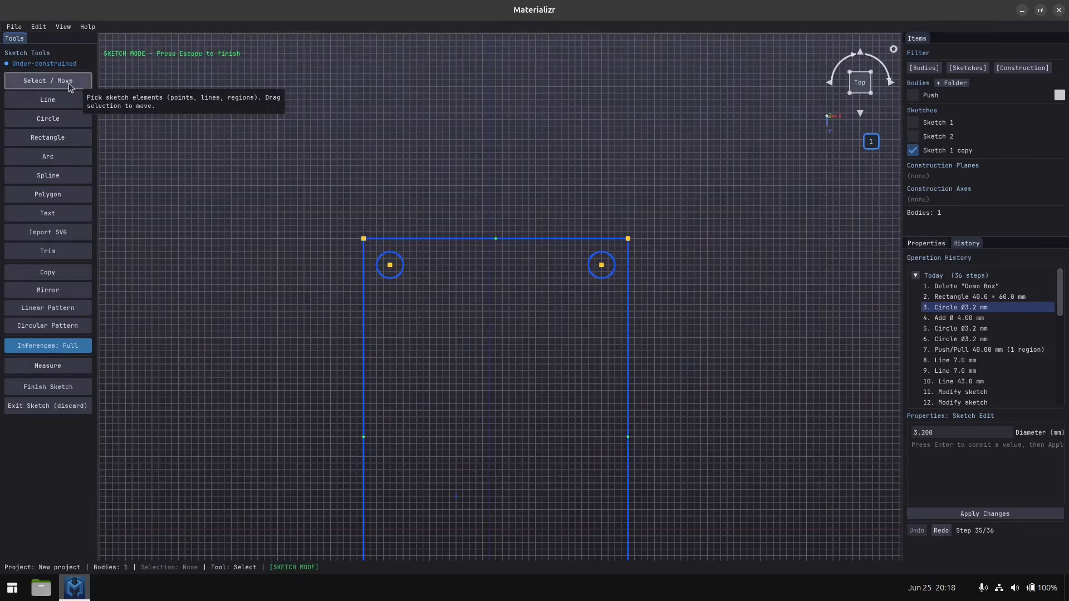
left_click(485, 242)
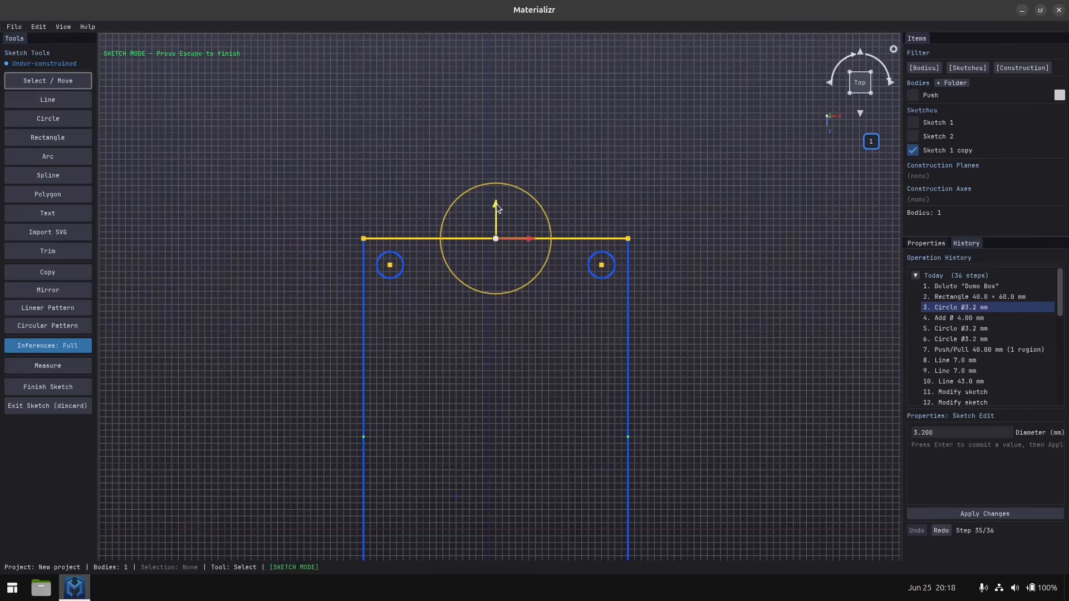
left_click_drag(496, 204, 496, 197)
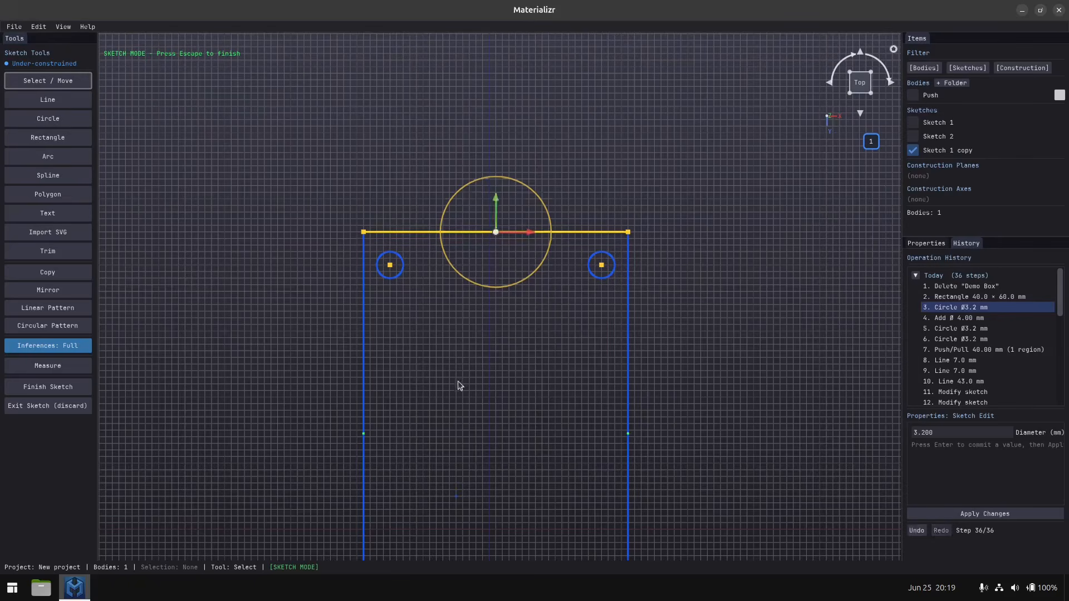
middle_click_drag(457, 383, 454, 342)
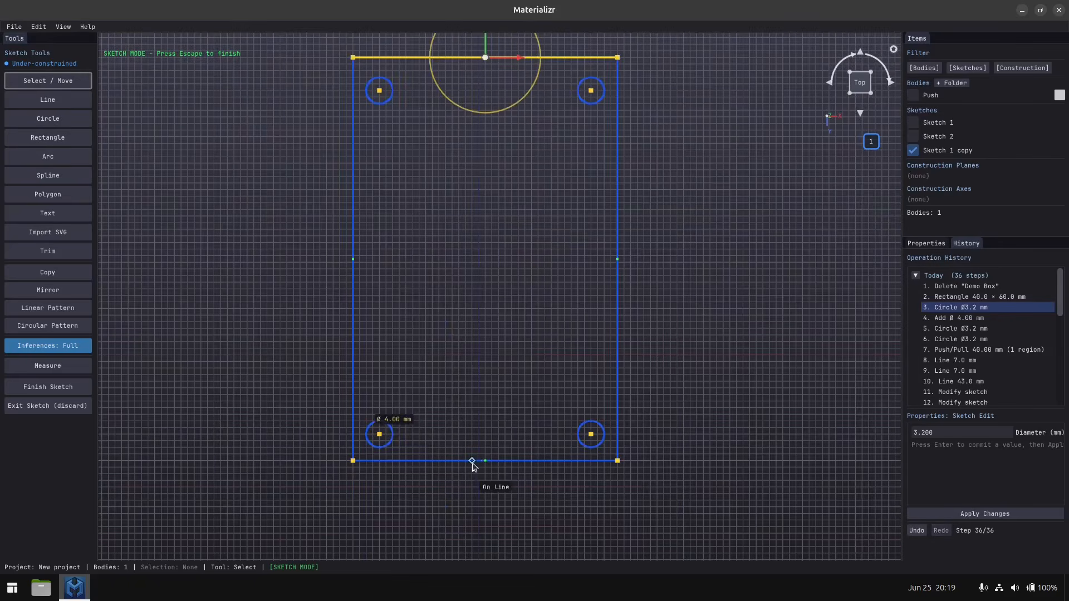
left_click(479, 461)
left_click_drag(487, 439, 487, 446)
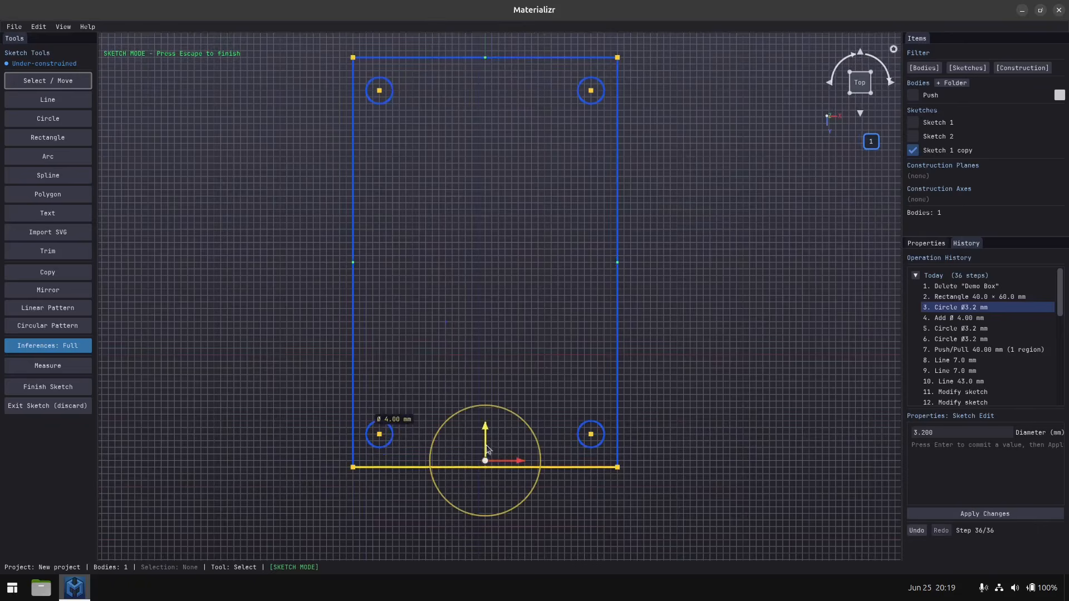
Move the rectangle's two long edges outward by about 1 mm each.
left_click(353, 257)
left_click_drag(376, 267, 370, 267)
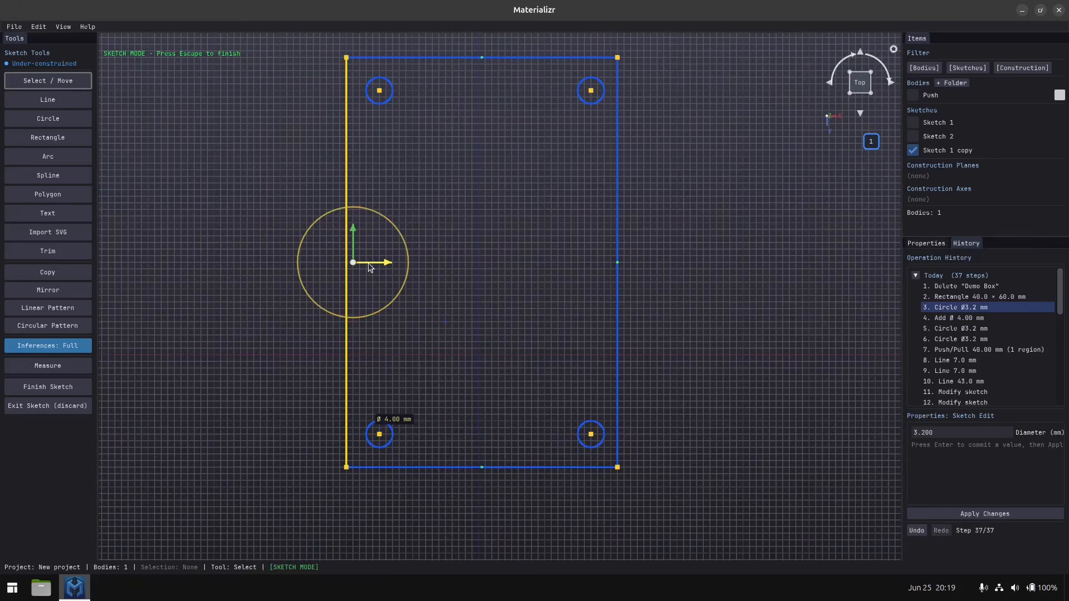
left_click(618, 289)
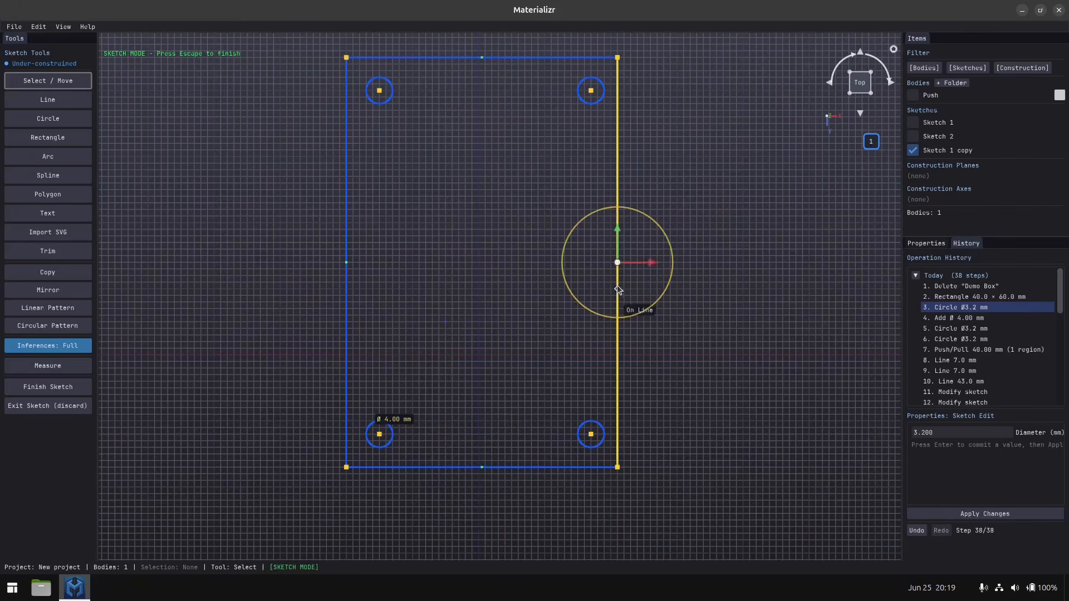
left_click_drag(649, 266, 654, 267)
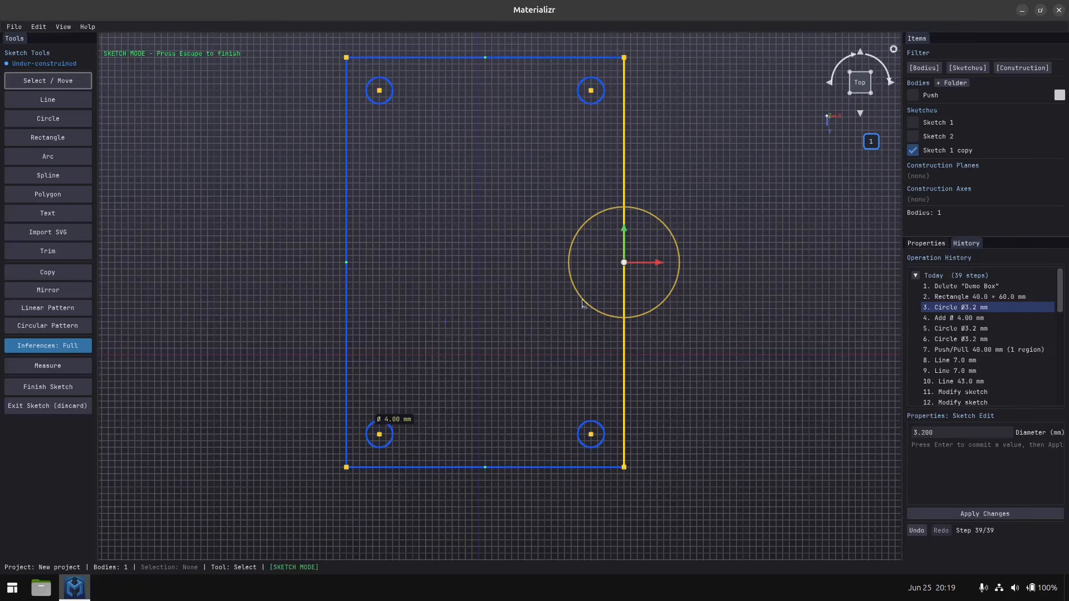
middle_click_drag(275, 234, 273, 246)
left_click(272, 245)
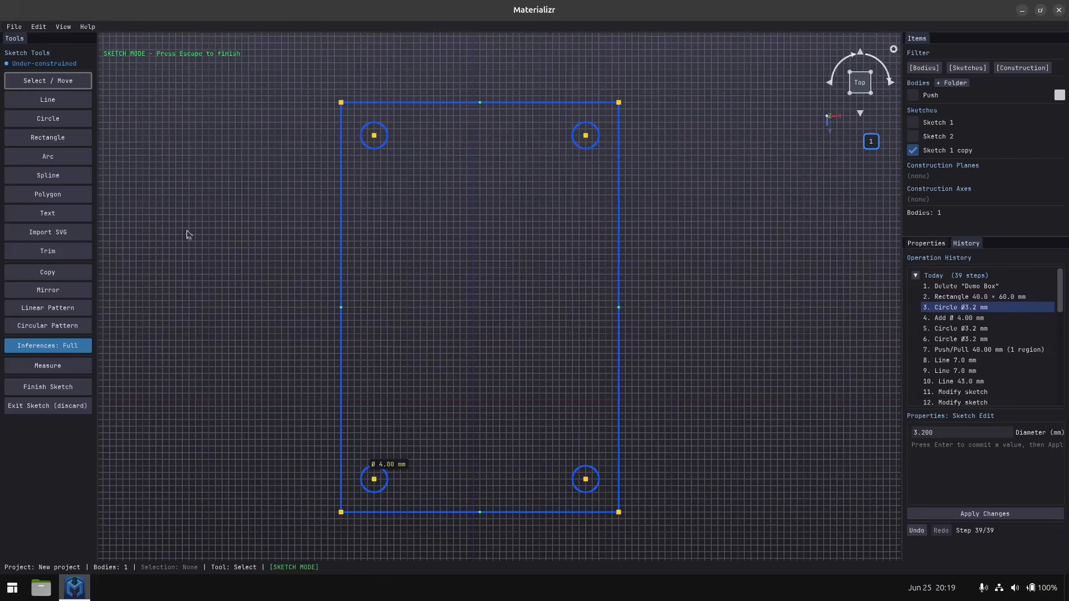
Draw a second rectangle of about 44 × 64 mm, about 1 mm outside the first on every side, and finish the sketch.
left_click(67, 140)
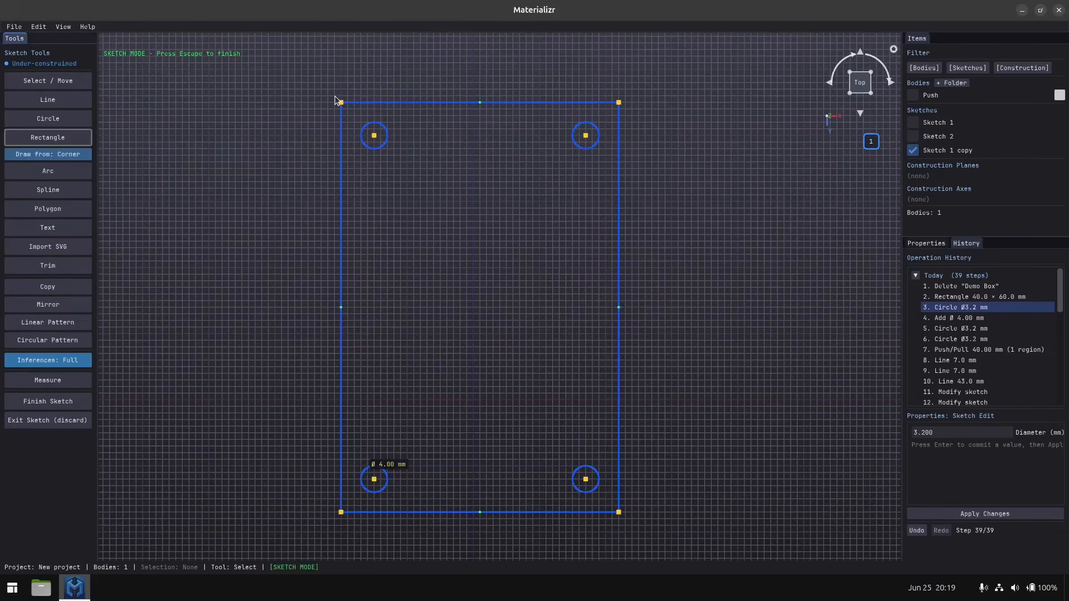
left_click(336, 96)
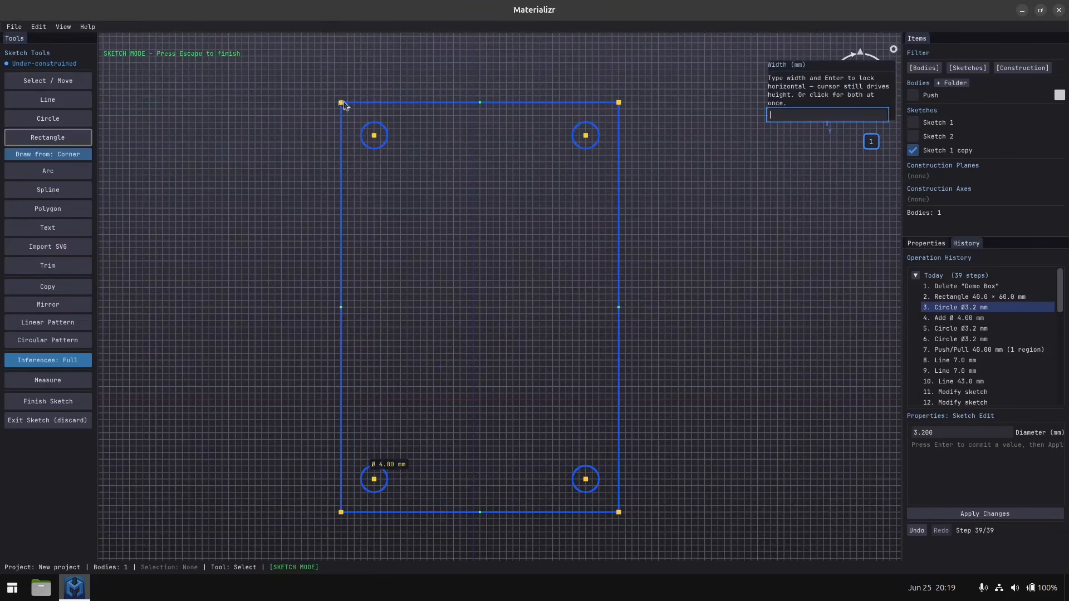
left_click(626, 519)
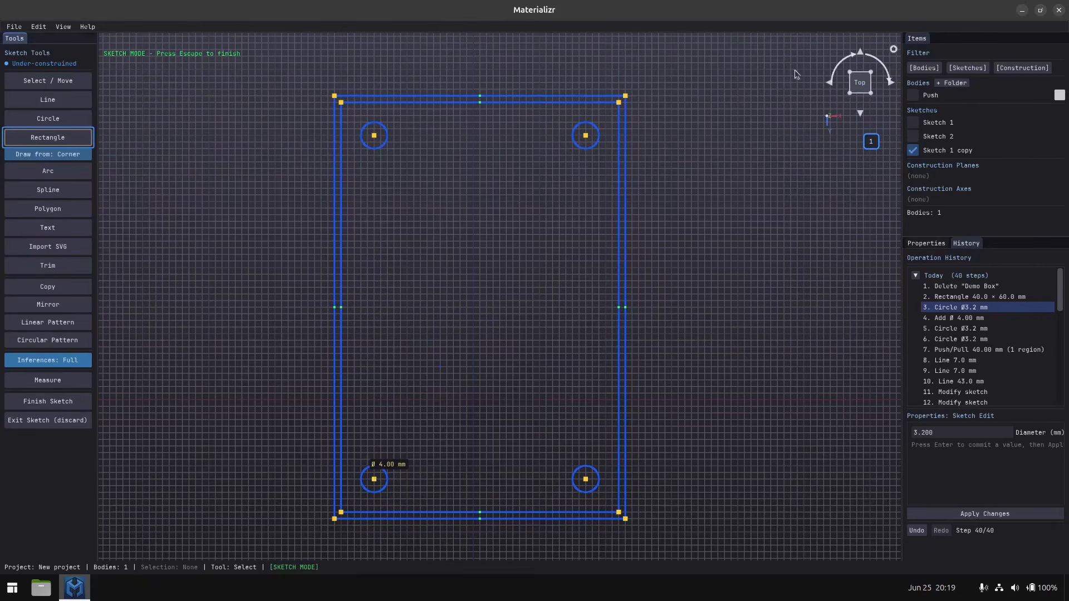
left_click(39, 402)
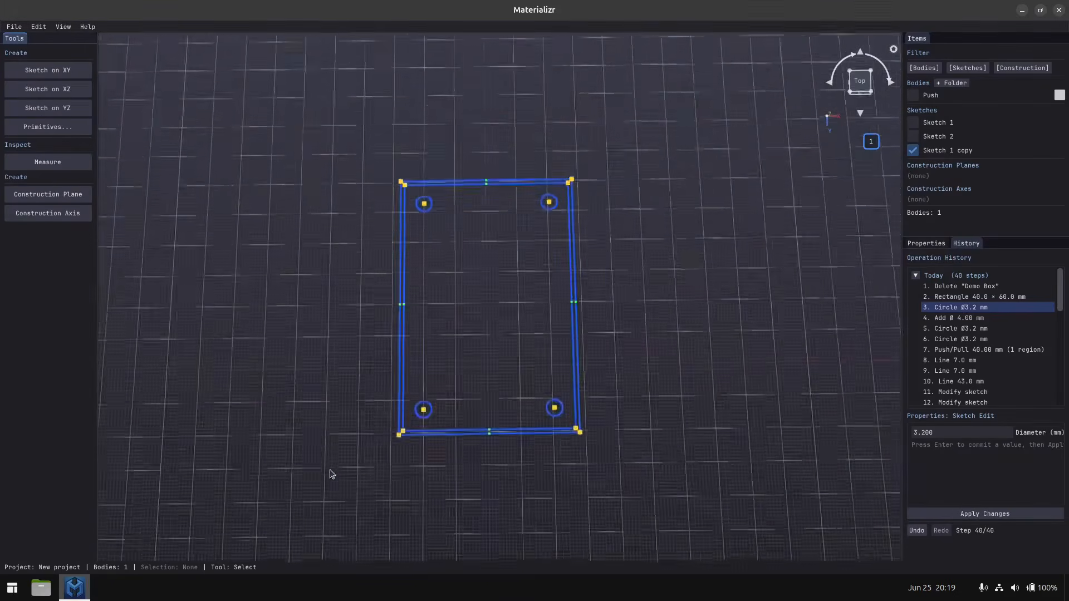
Push/Pull the sketch's inner region with the four holes by -2.0 mm to form the lid's lower plate.
middle_click_drag(331, 474, 326, 282)
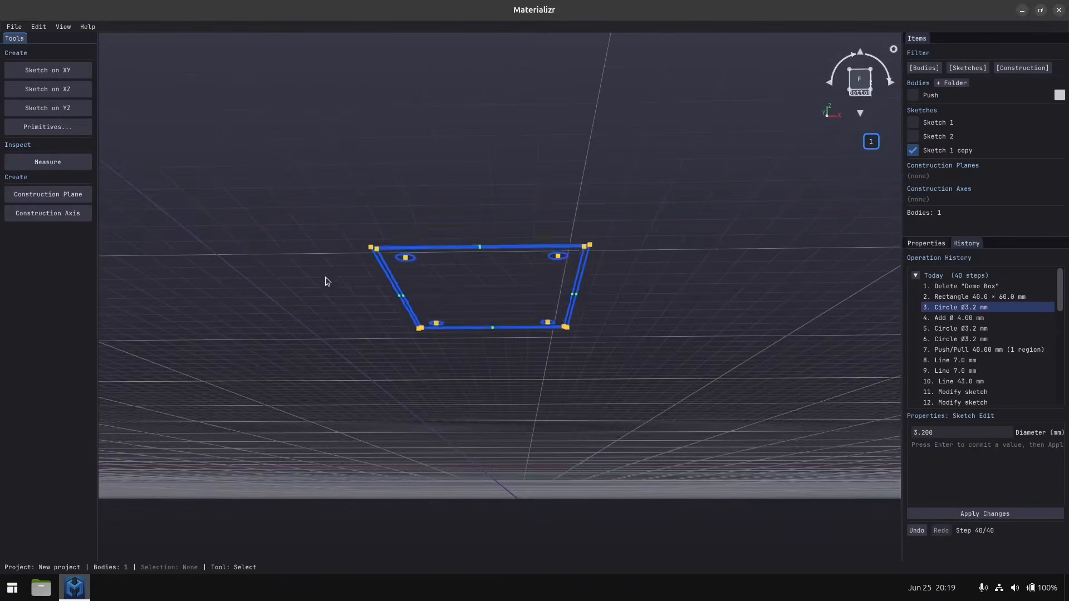
left_click(454, 301)
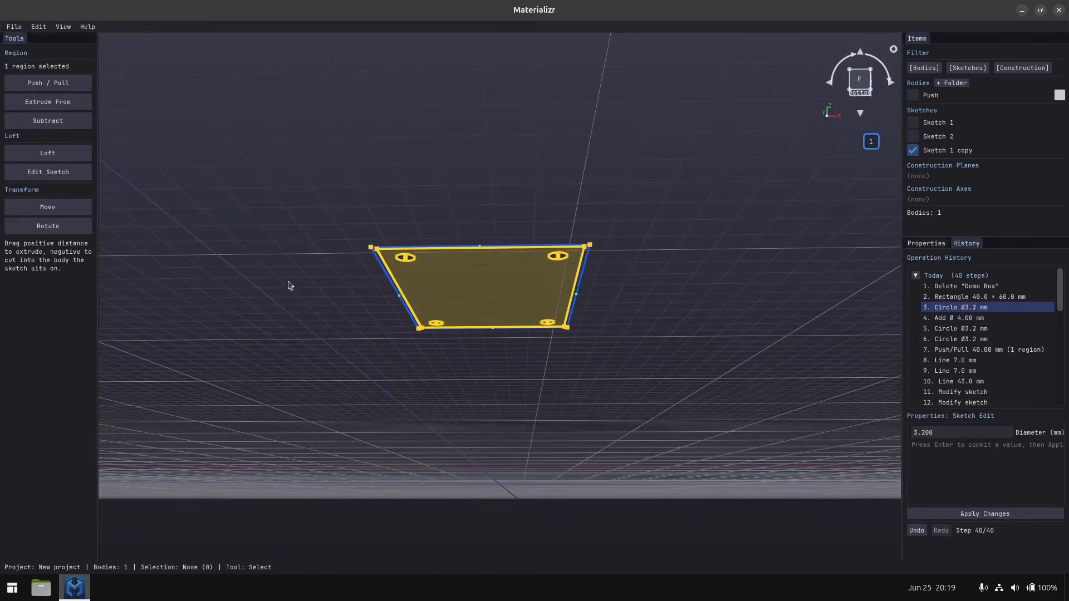
left_click(53, 83)
left_click_drag(476, 289, 475, 311)
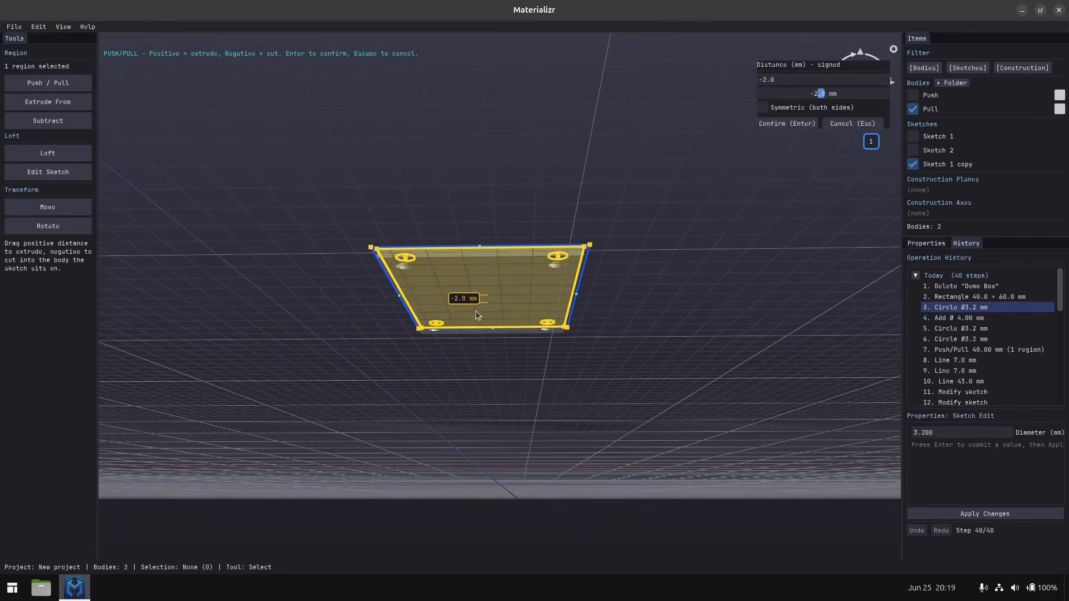
middle_click_drag(411, 245, 450, 262)
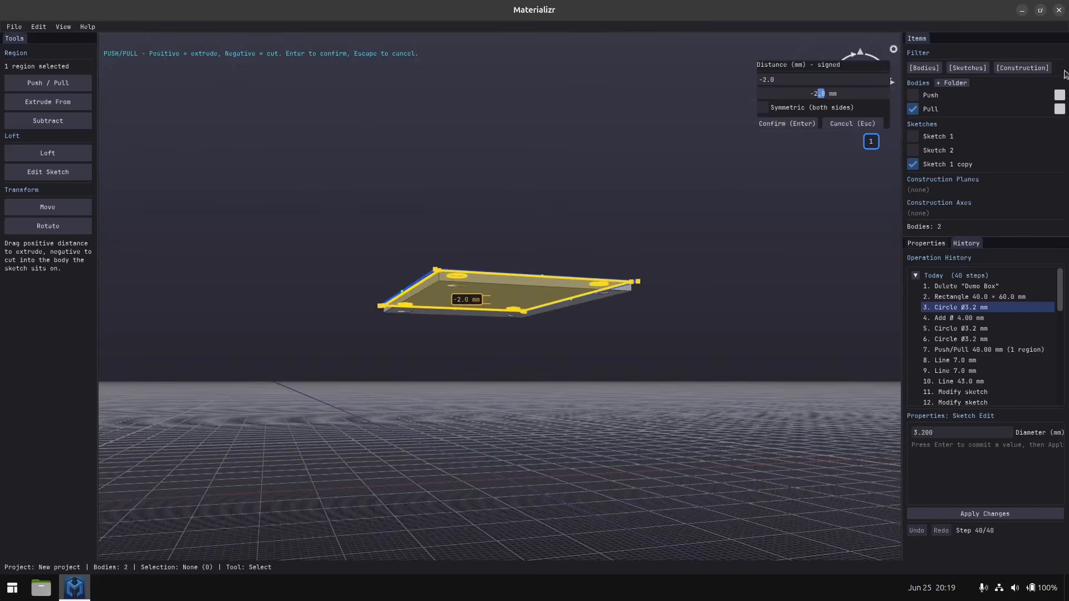
left_click(787, 121)
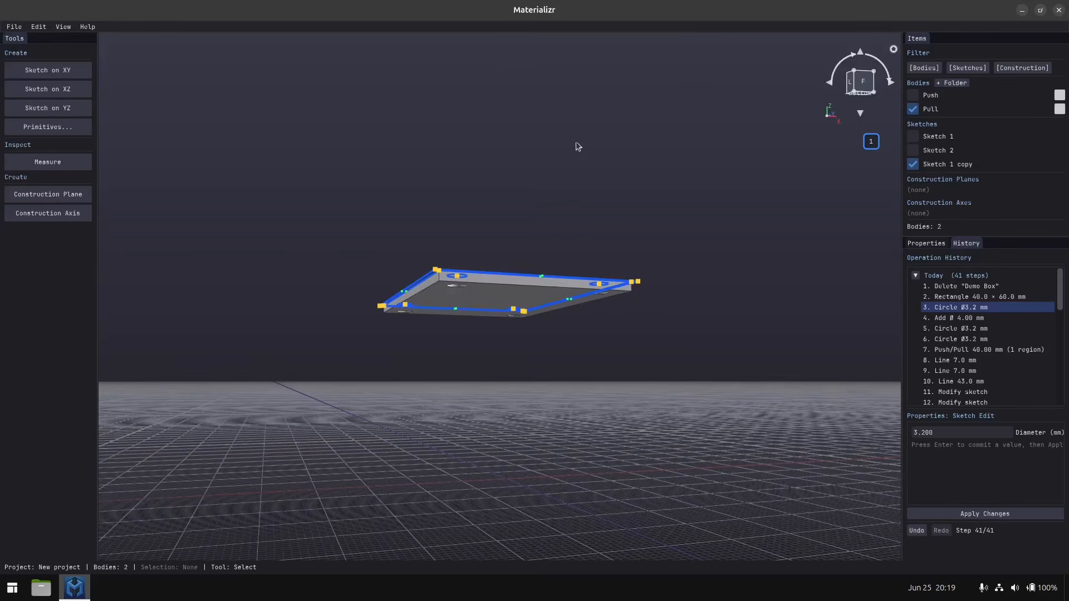
scroll(424, 286, "up", 5)
mouse_move(422, 287)
middle_mouse_down()
mouse_move(426, 296)
mouse_move(409, 286)
middle_mouse_up()
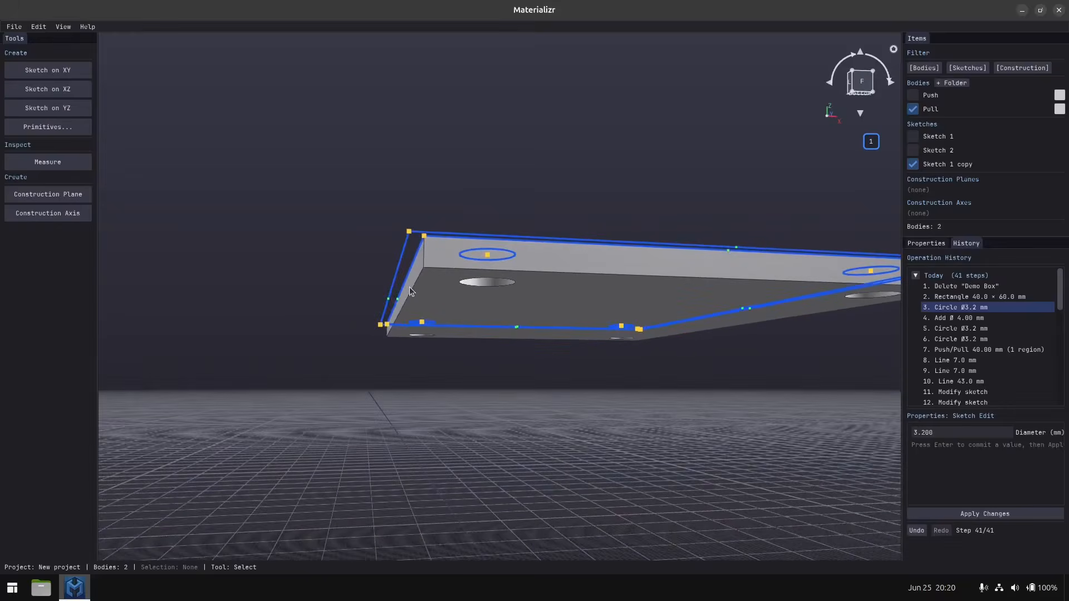
Push/Pull the ring region between the sketch's two rectangles by -6.0 mm to form the lid's outer rim.
left_click(406, 255)
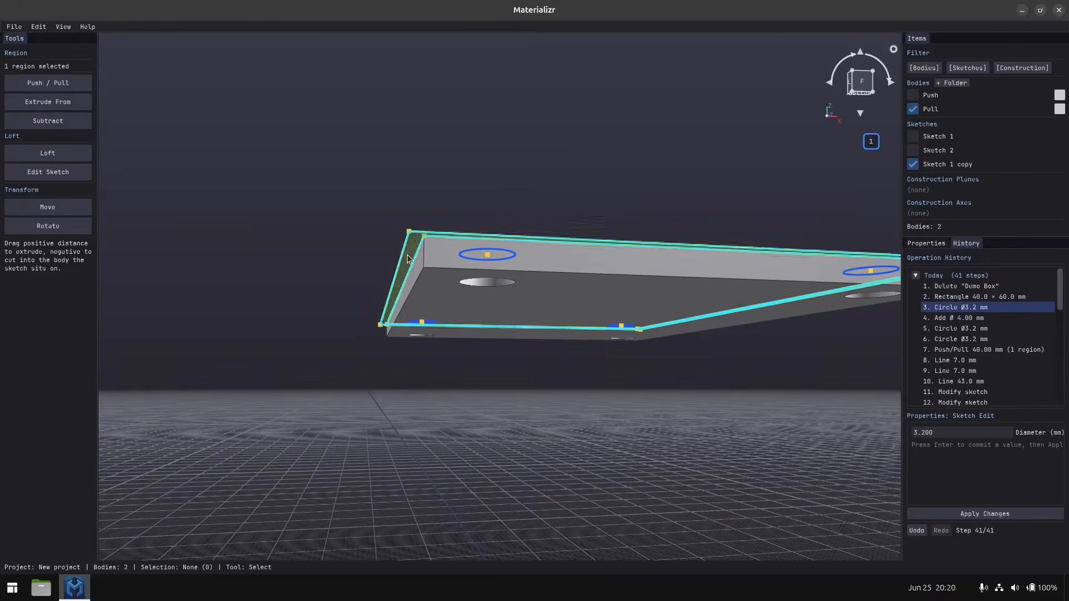
left_click(49, 81)
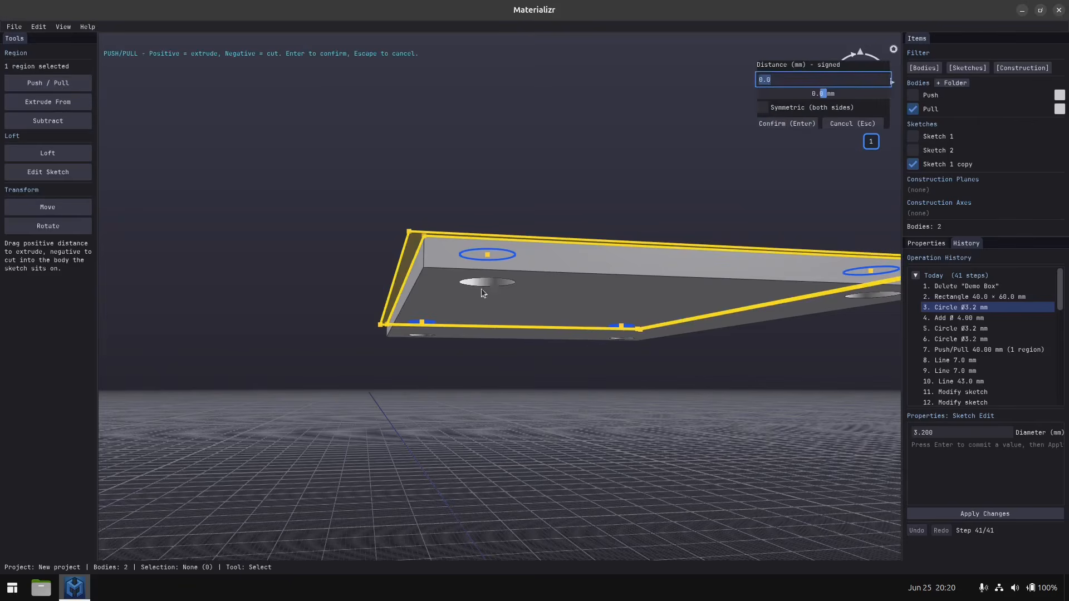
left_click_drag(407, 260, 407, 323)
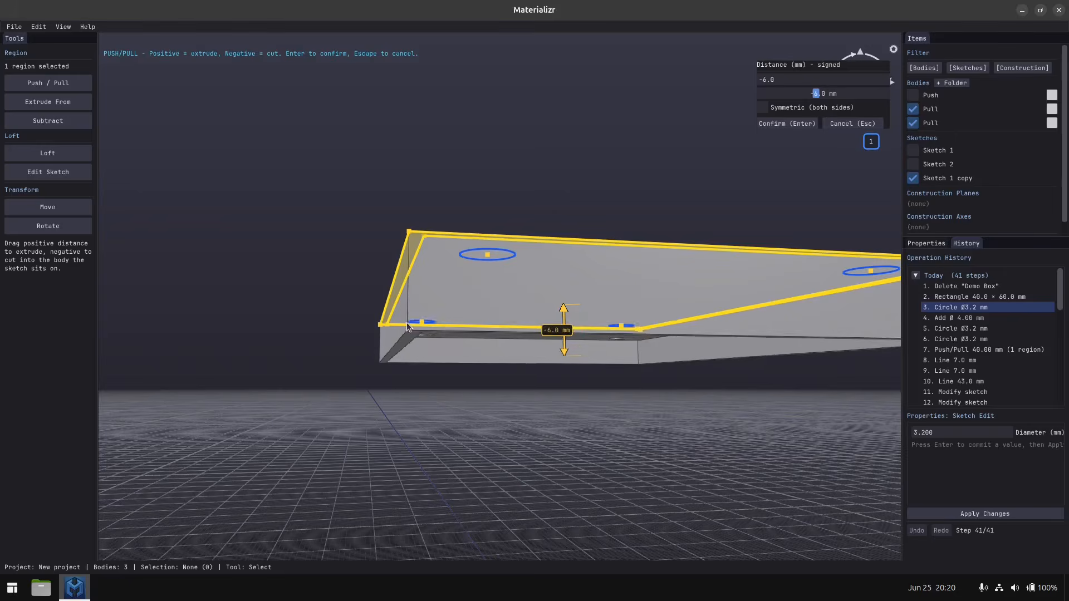
middle_click_drag(419, 299, 382, 424)
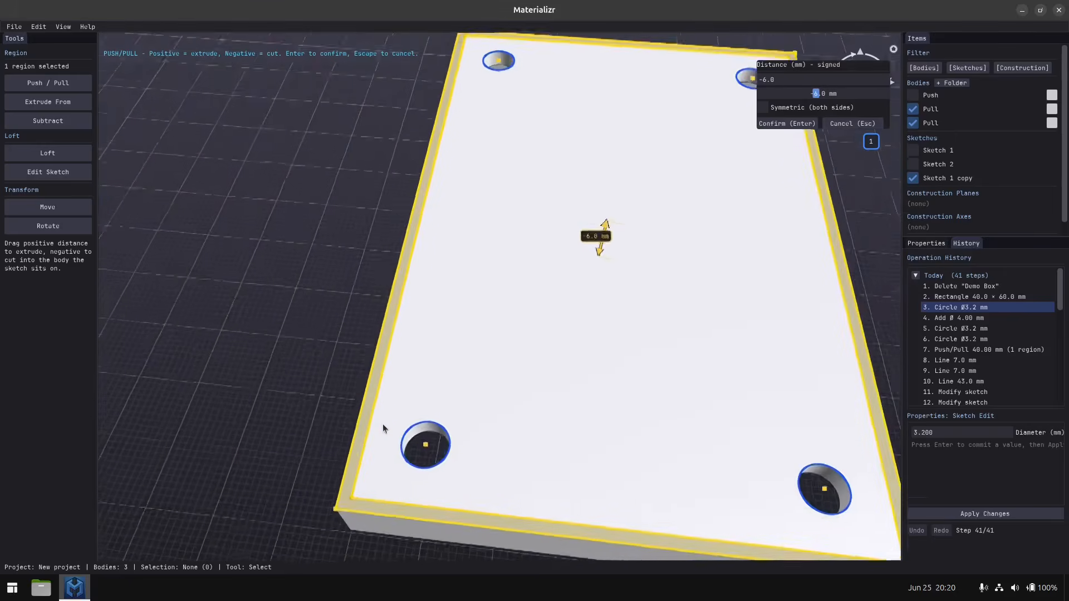
scroll(385, 422, "down", 2)
middle_click_drag(459, 408, 488, 377)
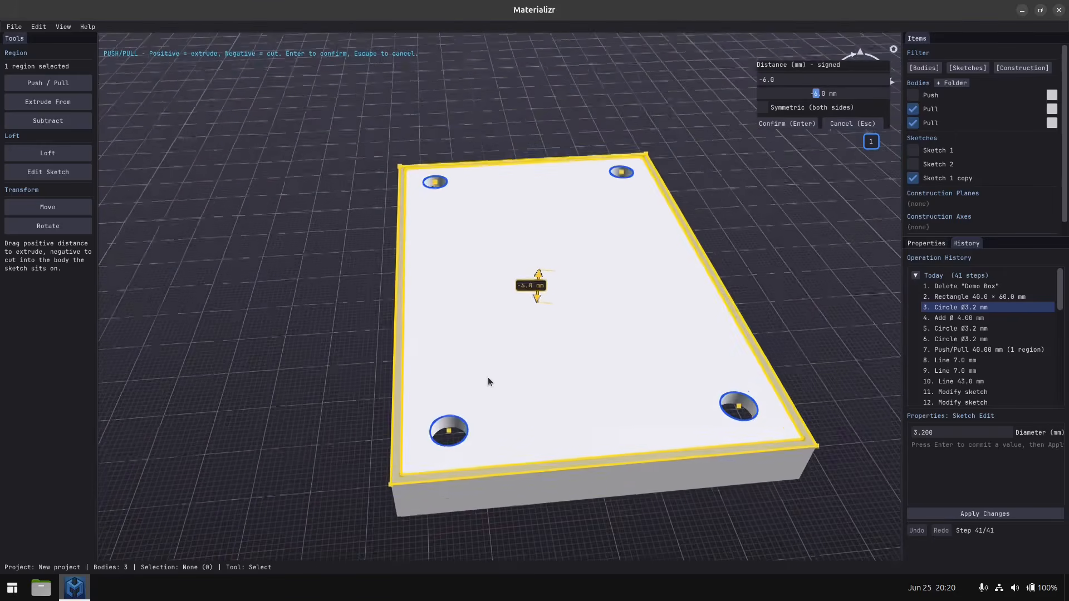
left_click(787, 123)
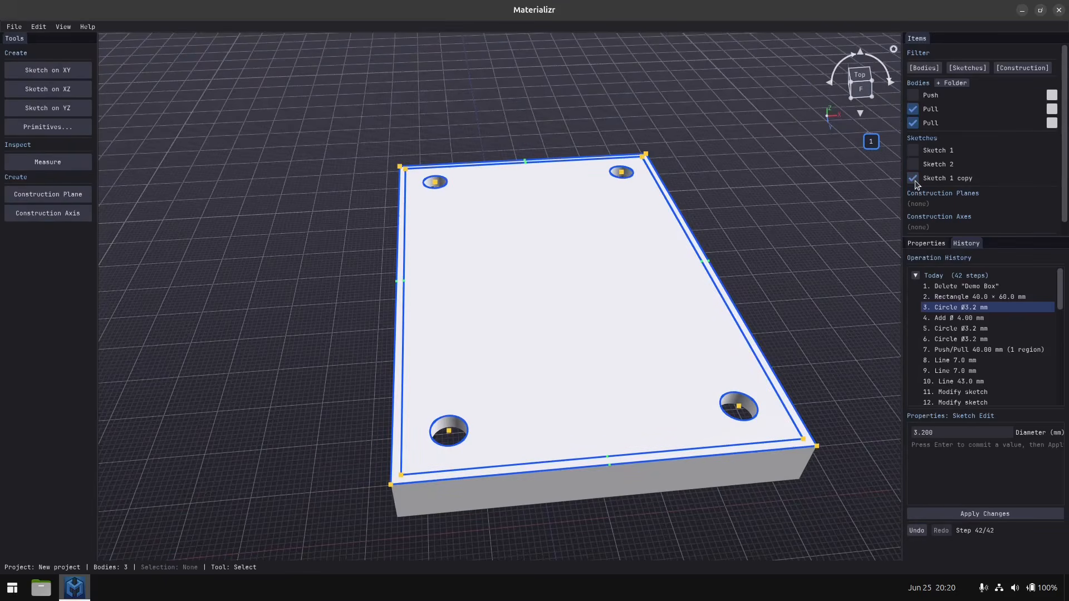
Hide the Sketch 1 copy and union the lid's plate and rim into one body.
left_click(913, 178)
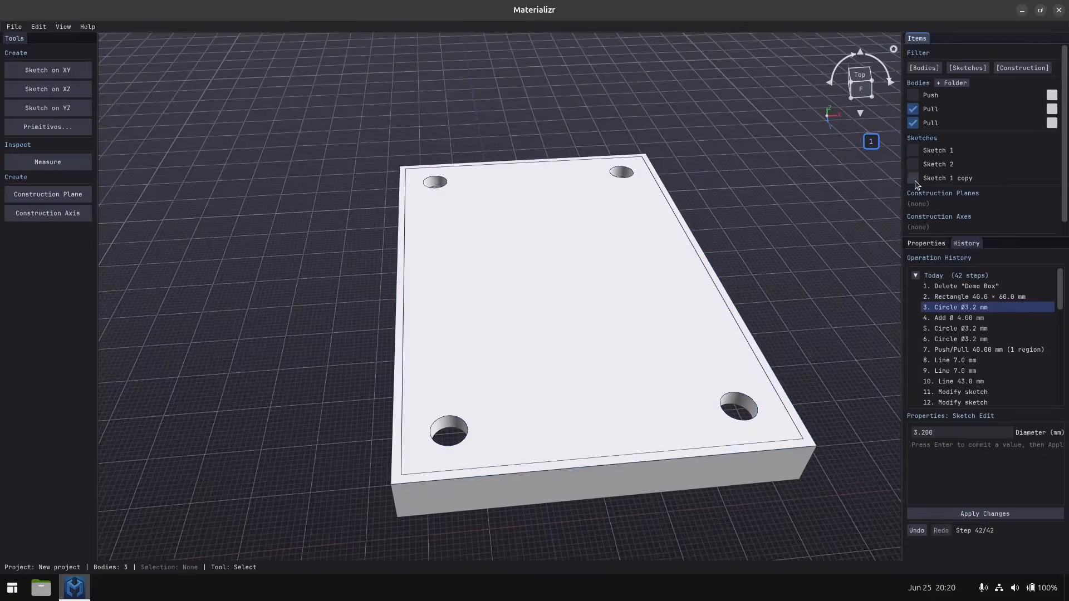
middle_click_drag(656, 363, 629, 387)
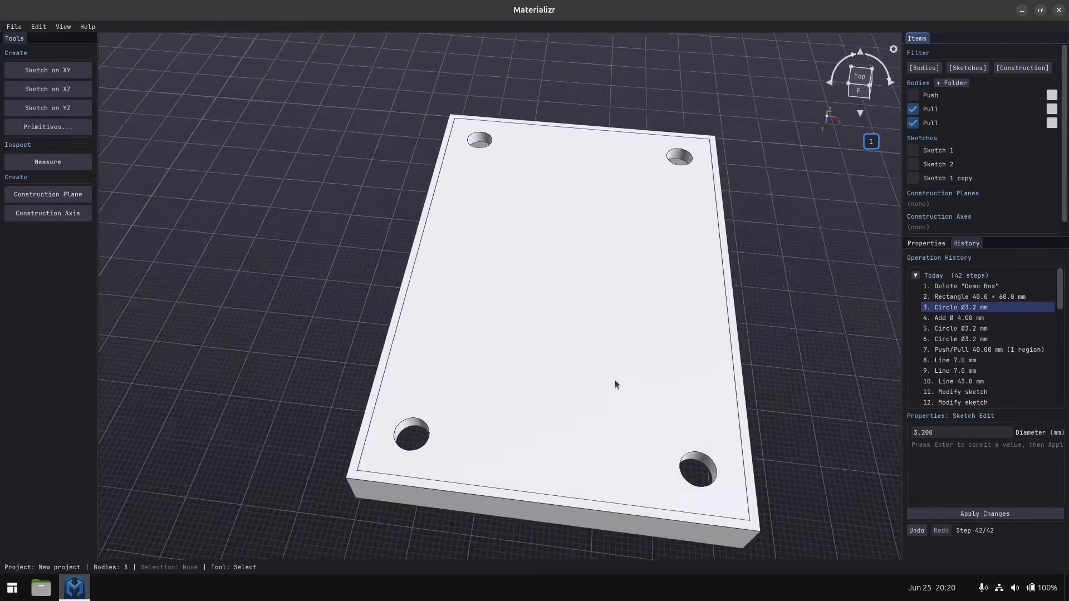
scroll(614, 380, "down", 4)
scroll(613, 372, "up", 4)
scroll(614, 372, "down", 3)
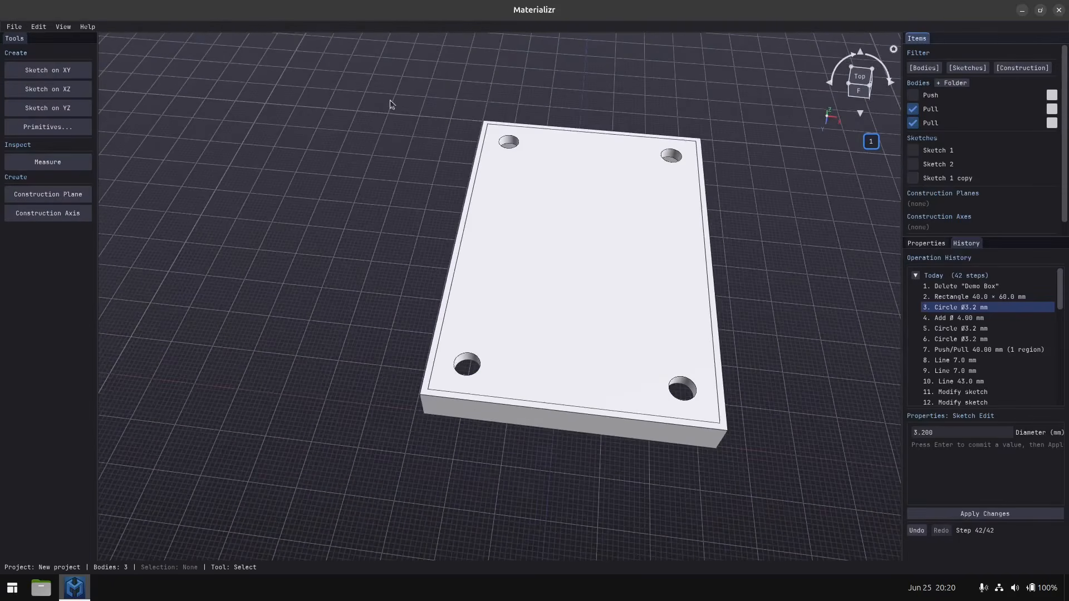
left_click(471, 318)
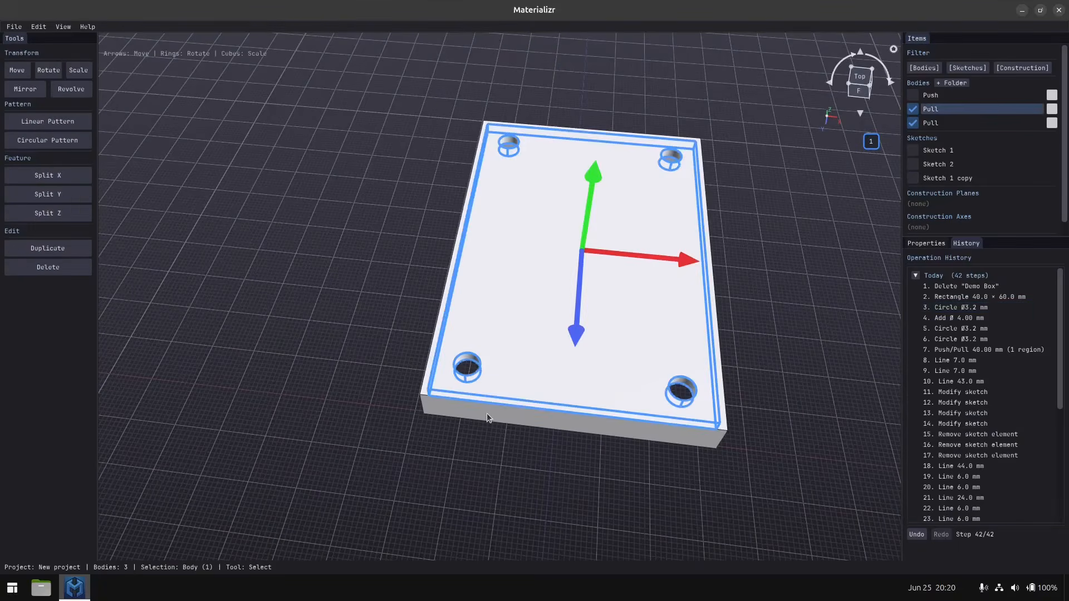
left_click(487, 413, "shift")
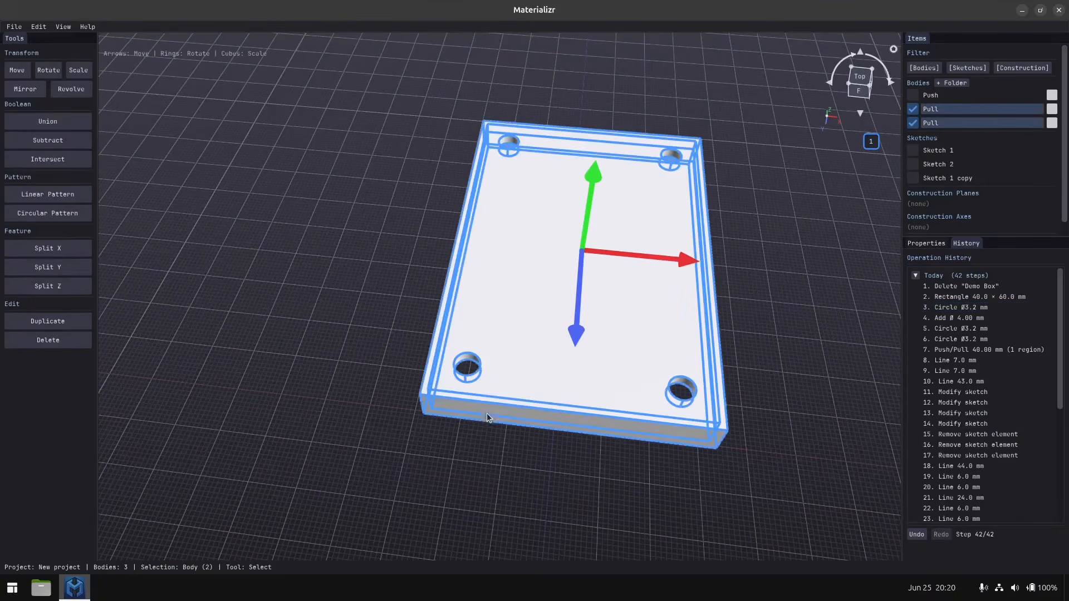
left_click(390, 277)
left_click_drag(397, 105, 723, 482)
left_click(62, 123)
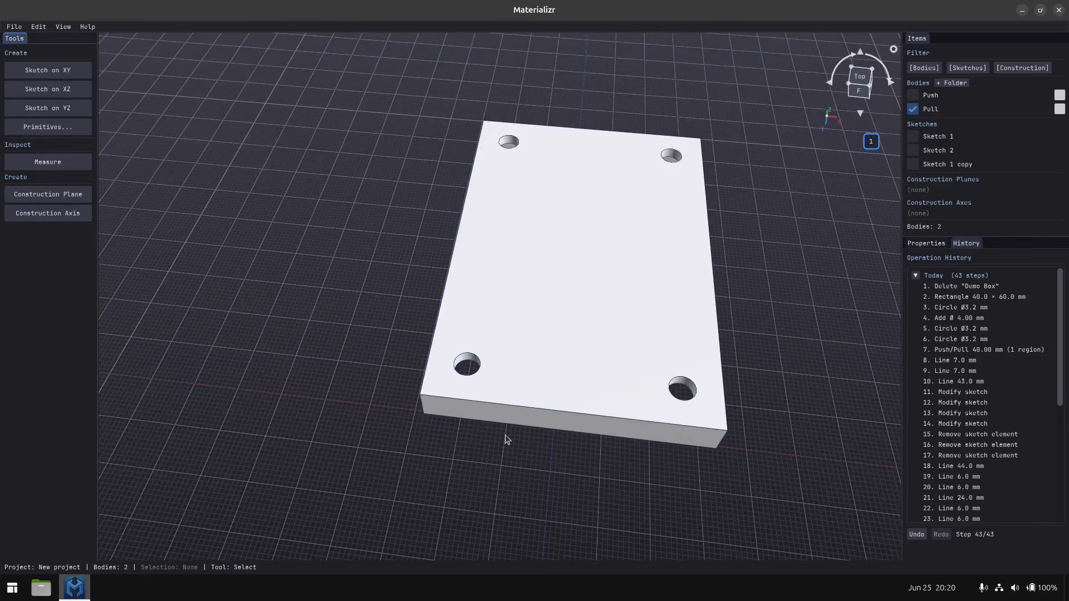
Fillet the four vertical inner corner edges on the lid's underside with a 3 mm radius.
middle_click_drag(505, 439, 515, 245)
scroll(564, 452, "up", 6)
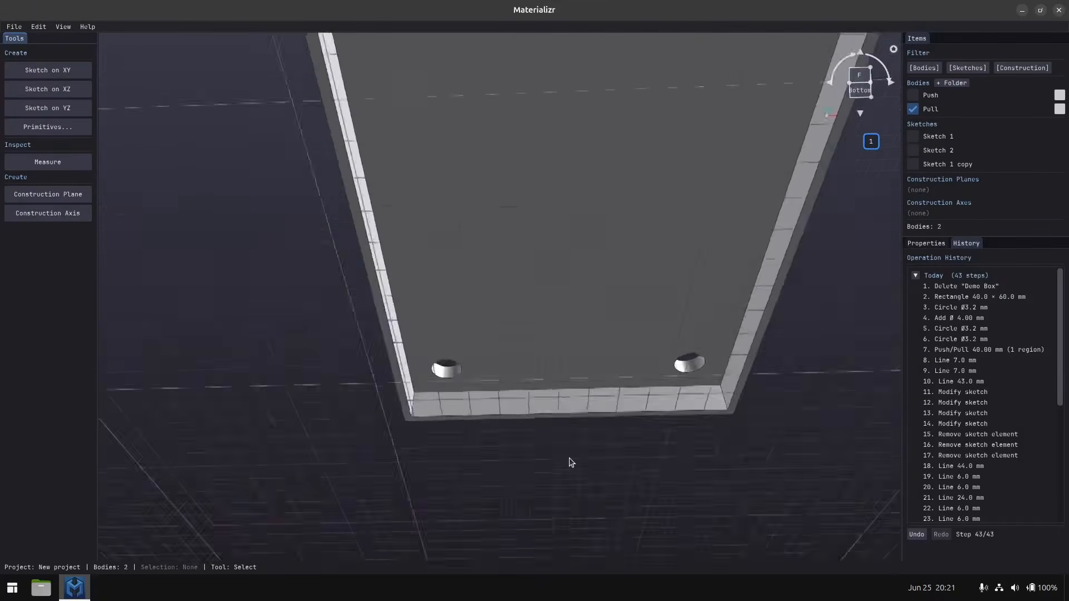
middle_click_drag(568, 460, 500, 477)
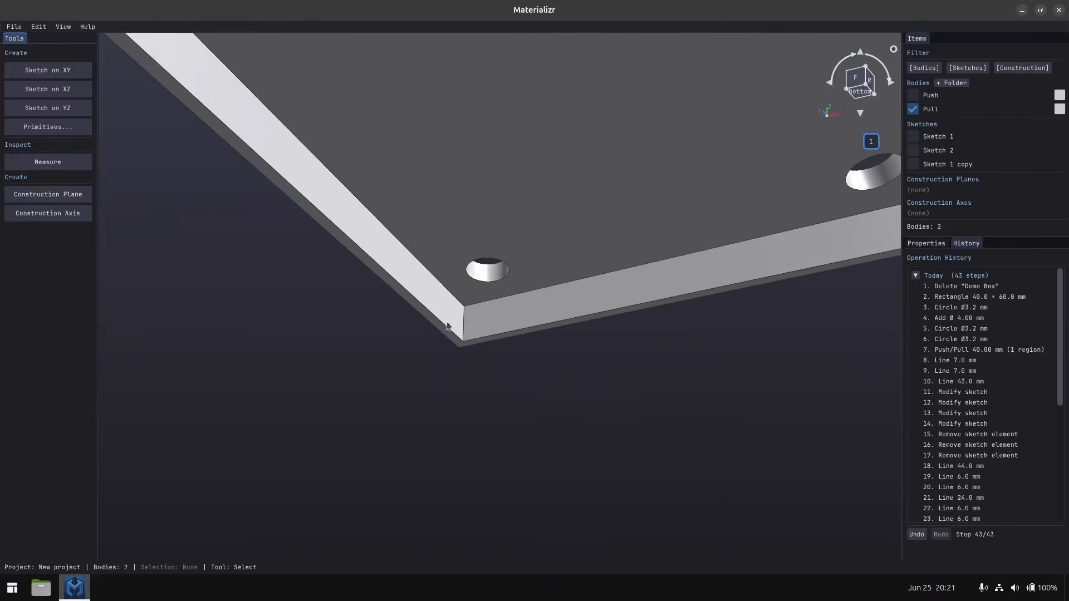
left_click(464, 315)
middle_click_drag(463, 315, 575, 228)
left_click(496, 284, "shift")
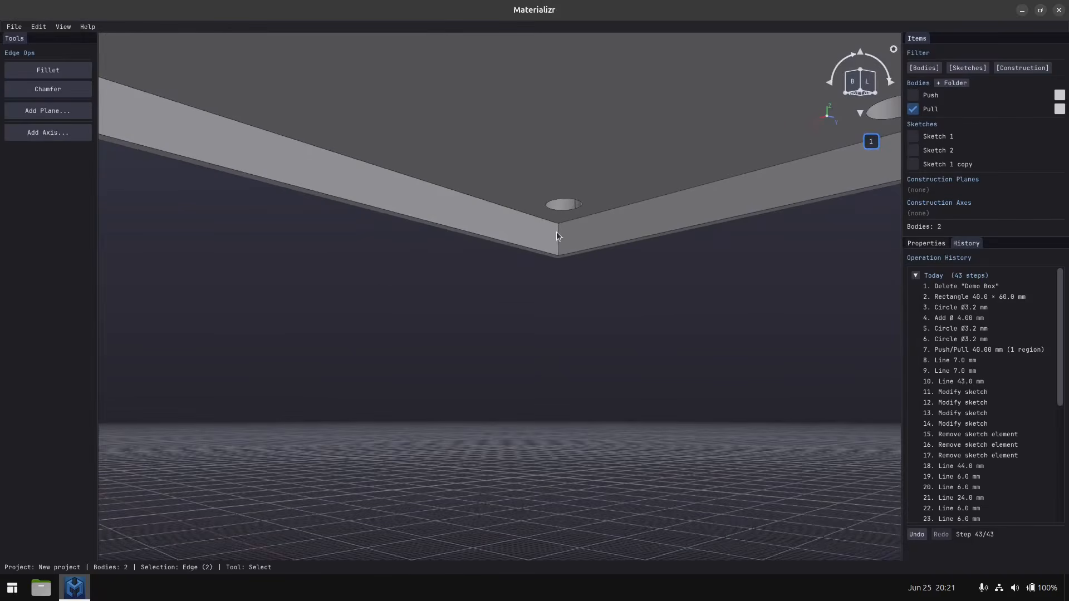
left_click(559, 233, "shift")
middle_click_drag(513, 294, 633, 303)
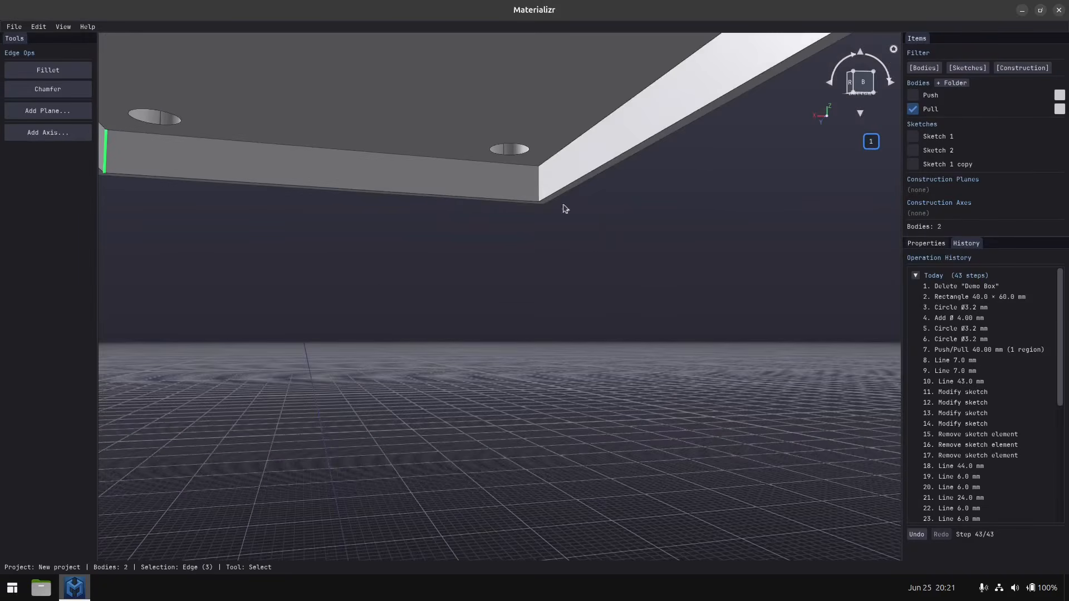
left_click(539, 183, "shift")
left_click(48, 70)
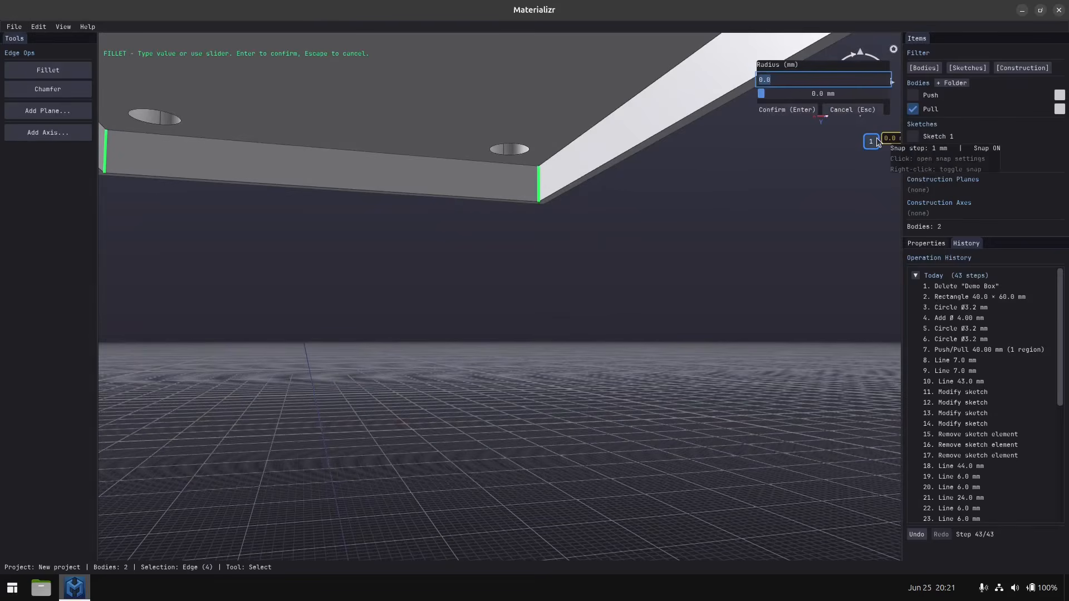
type("3")
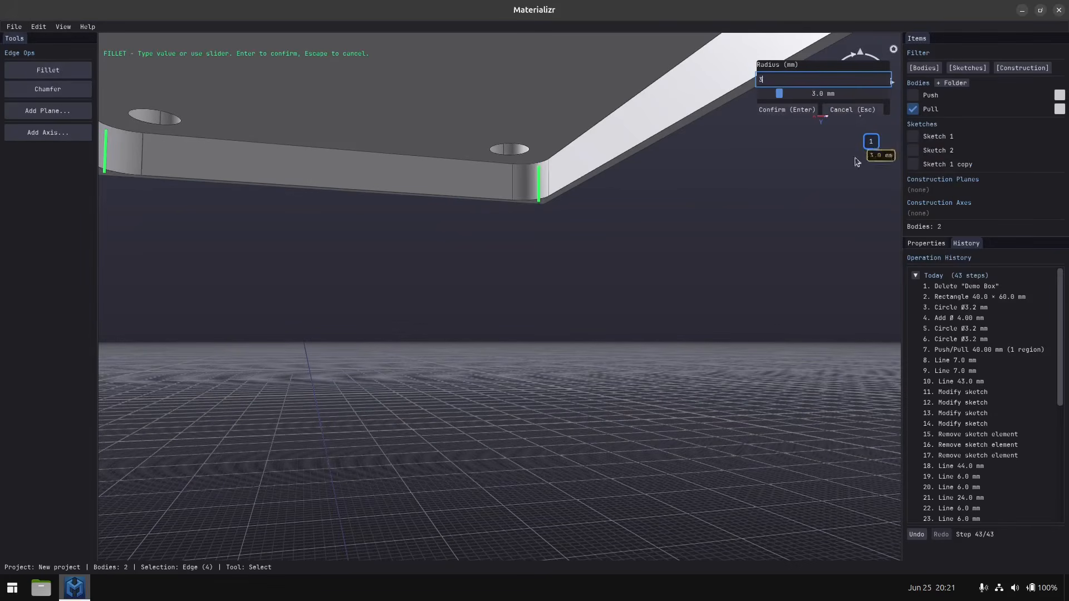
left_click(784, 112)
Fillet the lid's four vertical outer corner edges with a 4 mm radius.
middle_click_drag(783, 111, 591, 477)
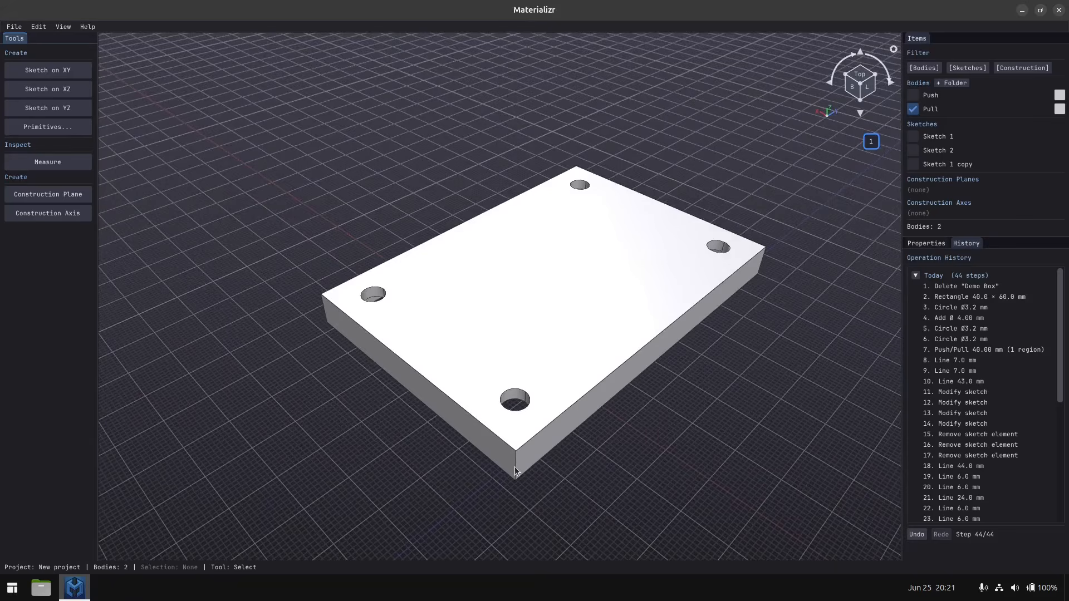
middle_click_drag(515, 467, 651, 256)
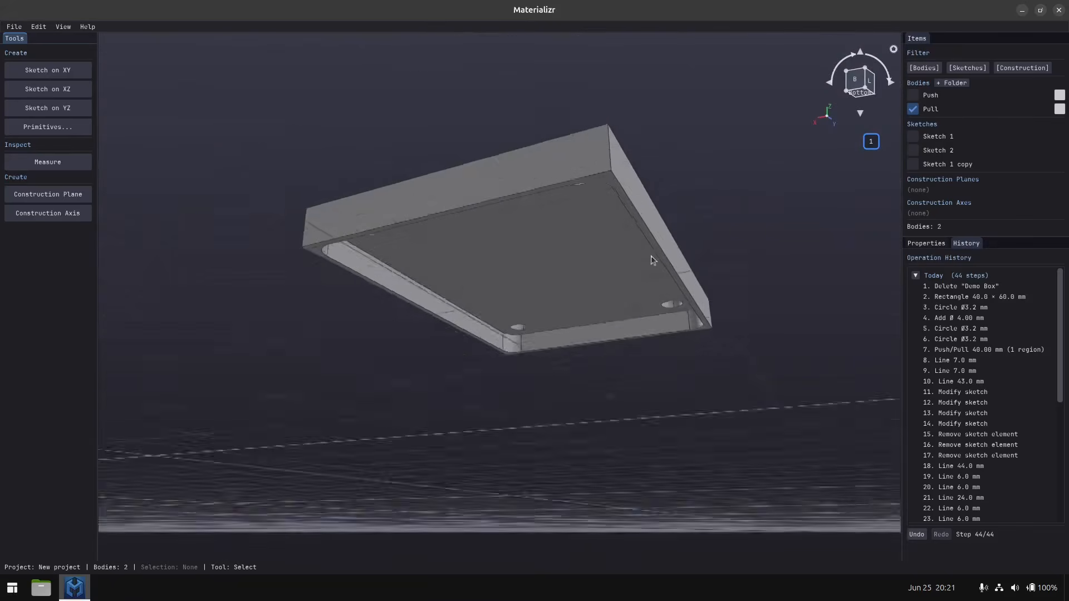
scroll(651, 256, "up", 5)
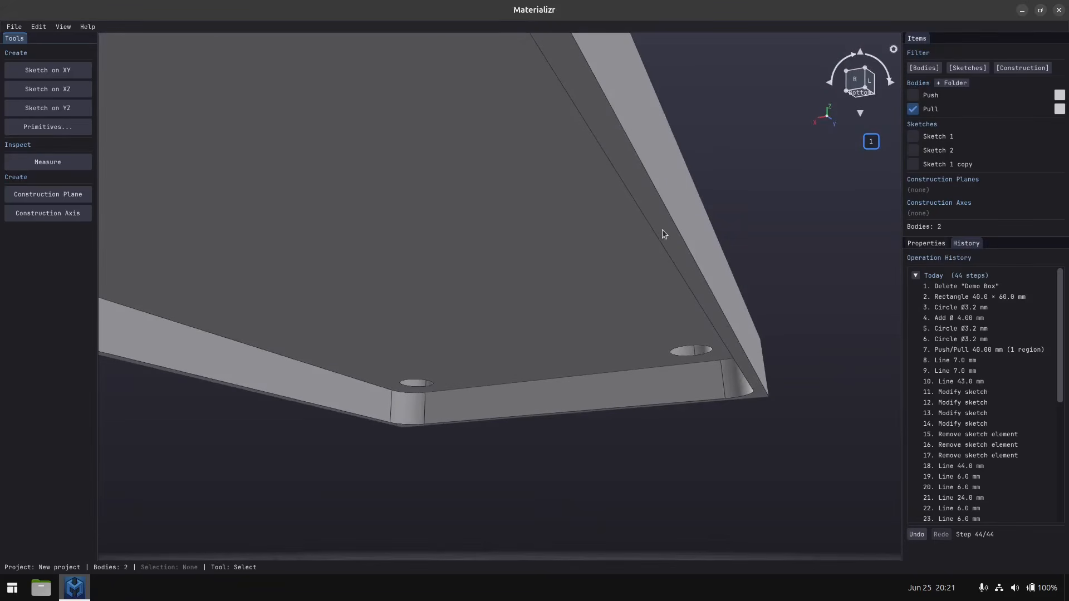
scroll(660, 229, "down", 3)
middle_click_drag(593, 220, 522, 422)
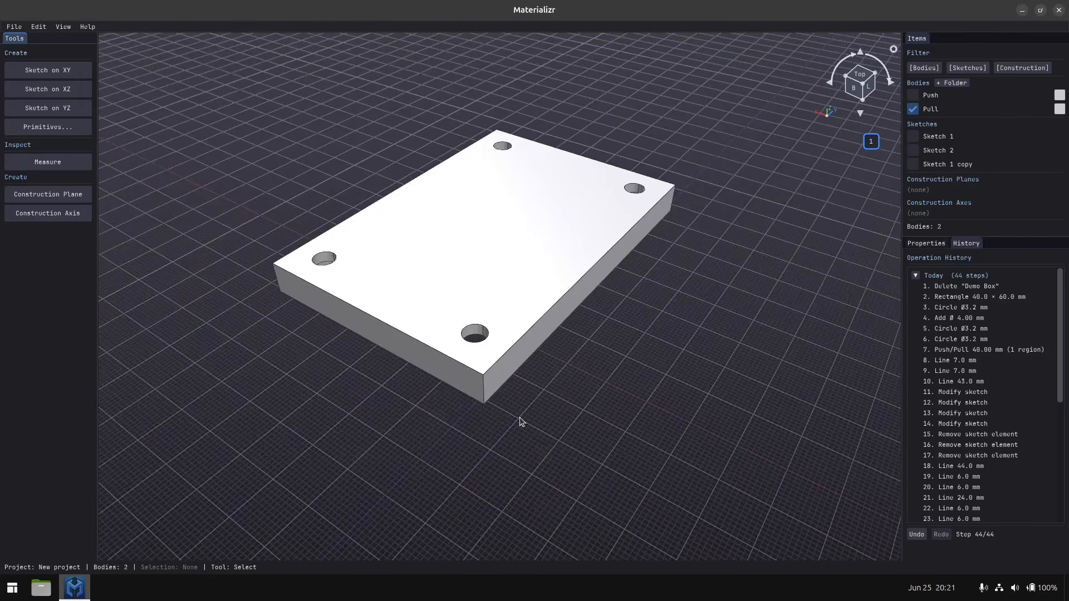
left_click(485, 388)
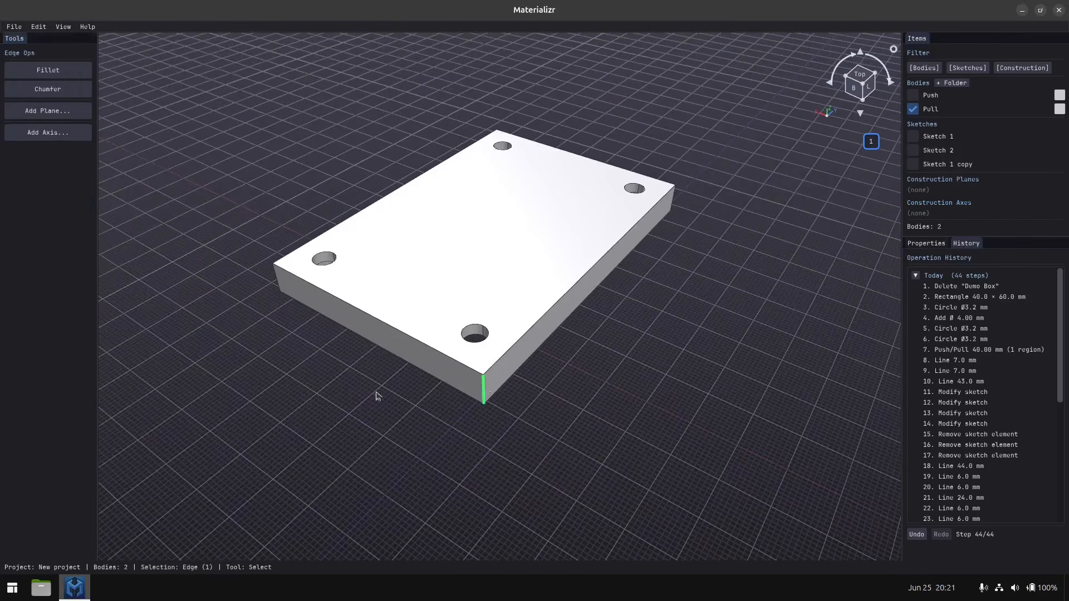
middle_click_drag(375, 396, 527, 416)
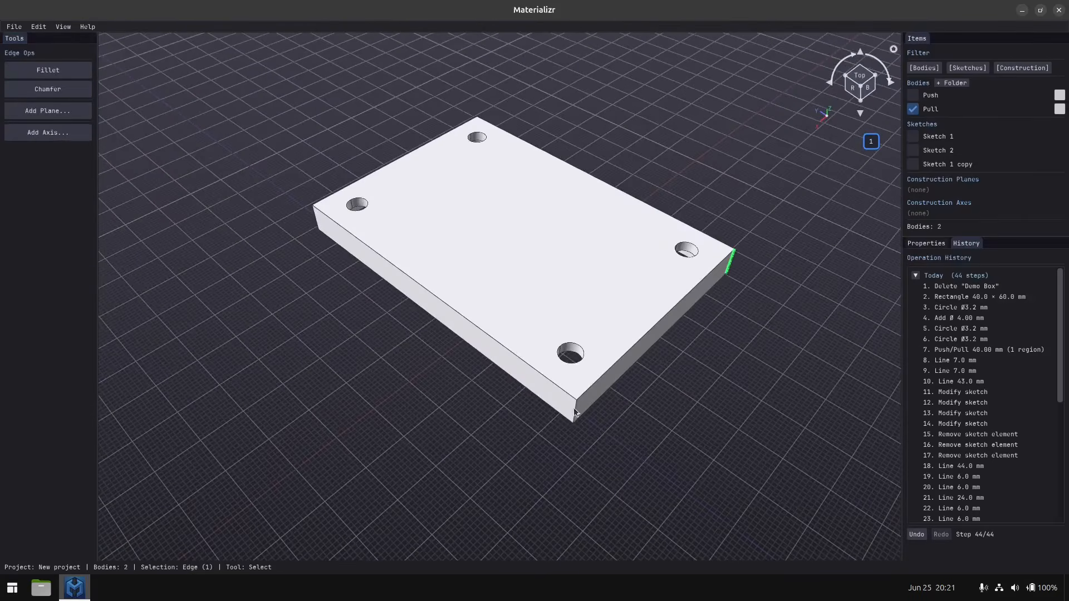
middle_click_drag(428, 379, 531, 414)
left_click(526, 409)
middle_click_drag(432, 427, 506, 434)
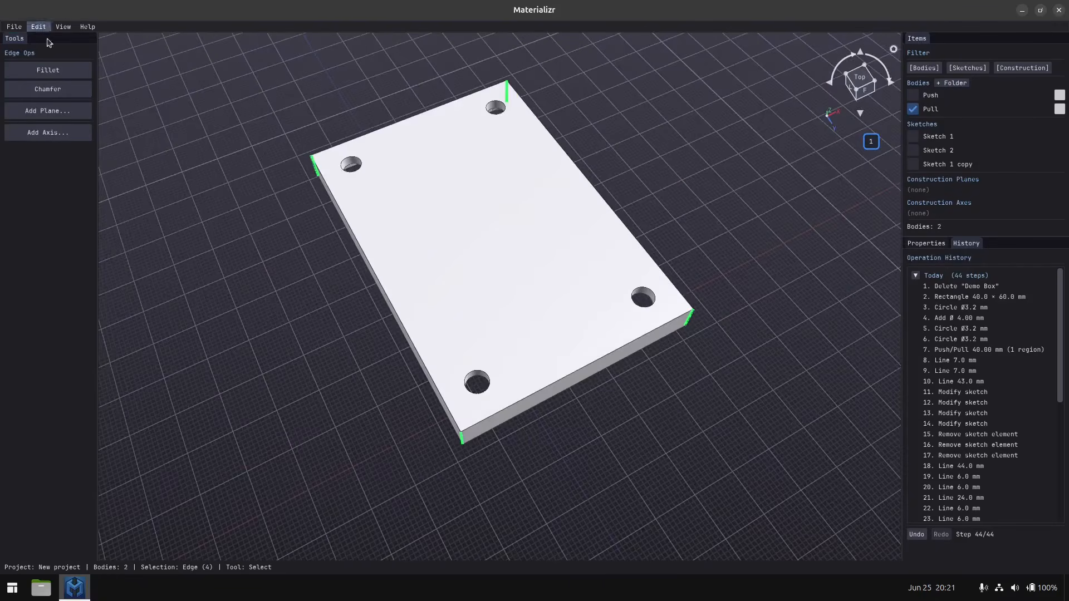
left_click(50, 75)
type("4")
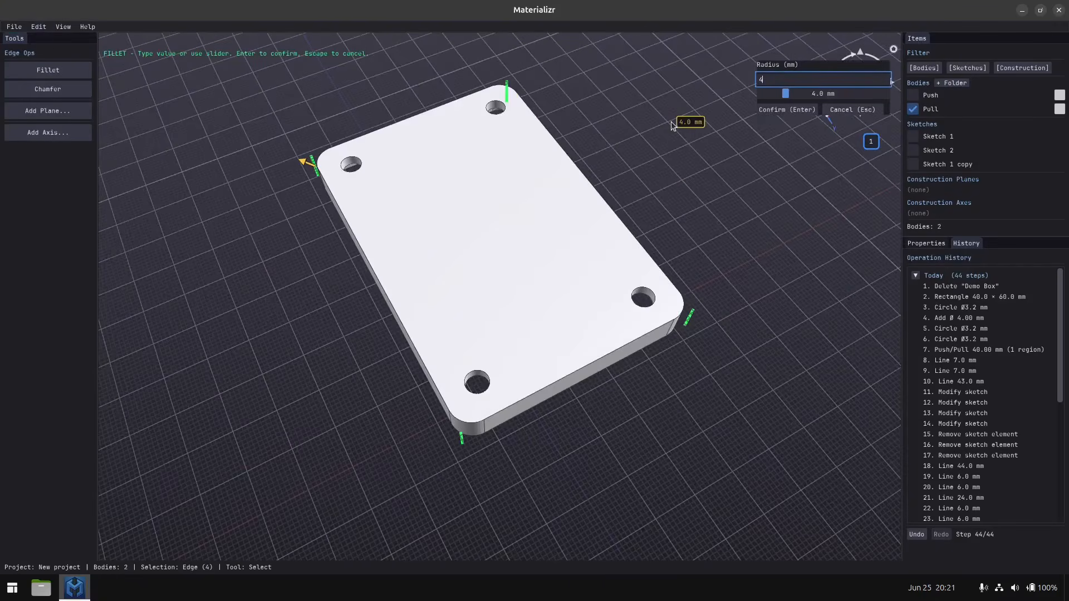
key("Return")
Show the box body beneath the lid and examine how the two parts fit together.
middle_click_drag(564, 446, 491, 402)
scroll(481, 404, "down", 7)
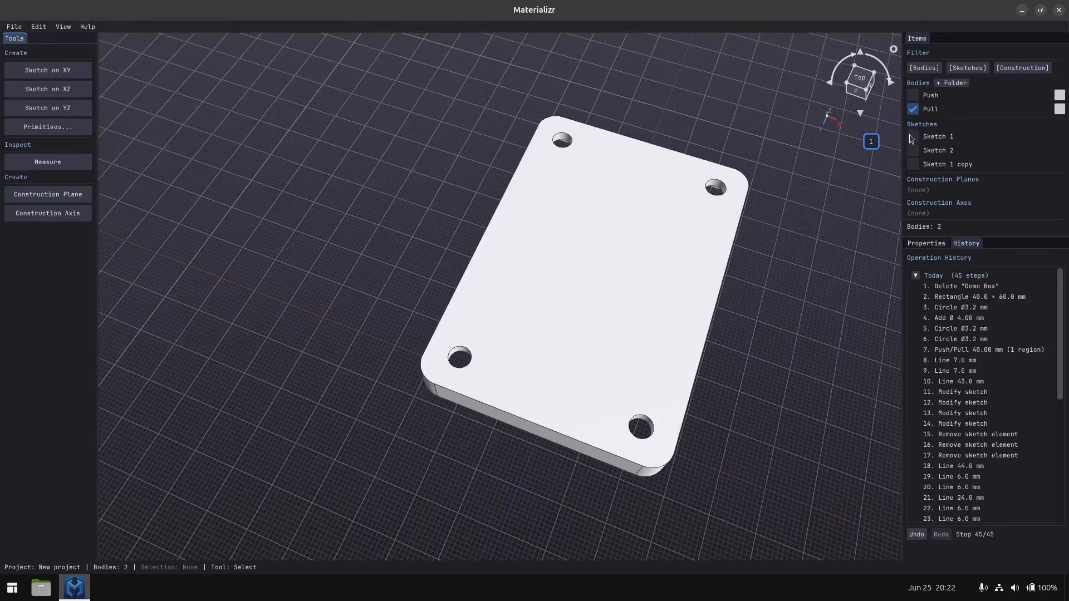
left_click(913, 96)
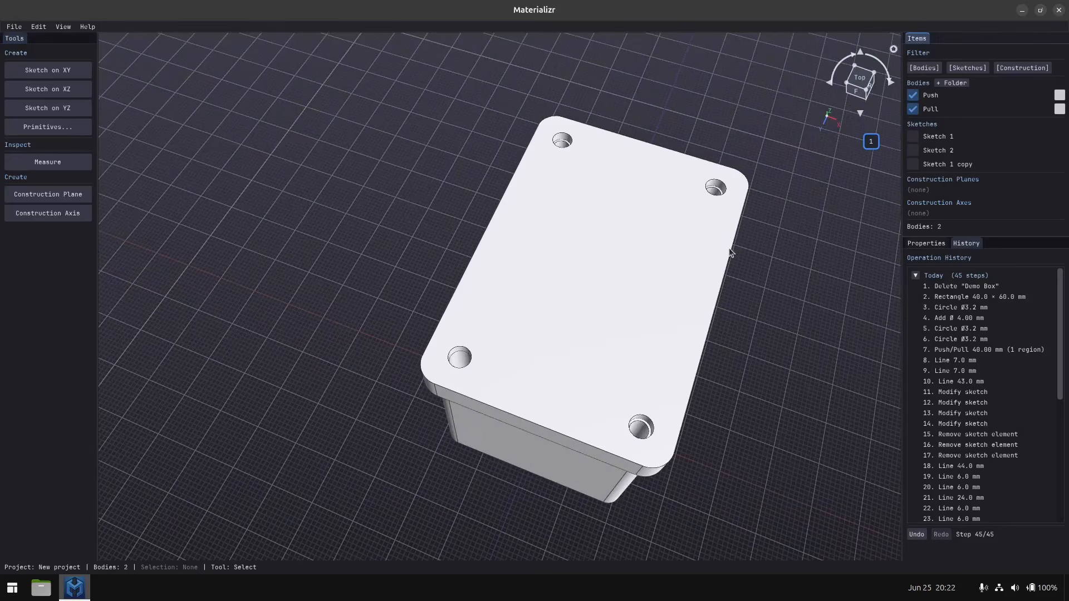
mouse_move(697, 263)
middle_mouse_down()
mouse_move(696, 273)
mouse_move(694, 260)
middle_mouse_up()
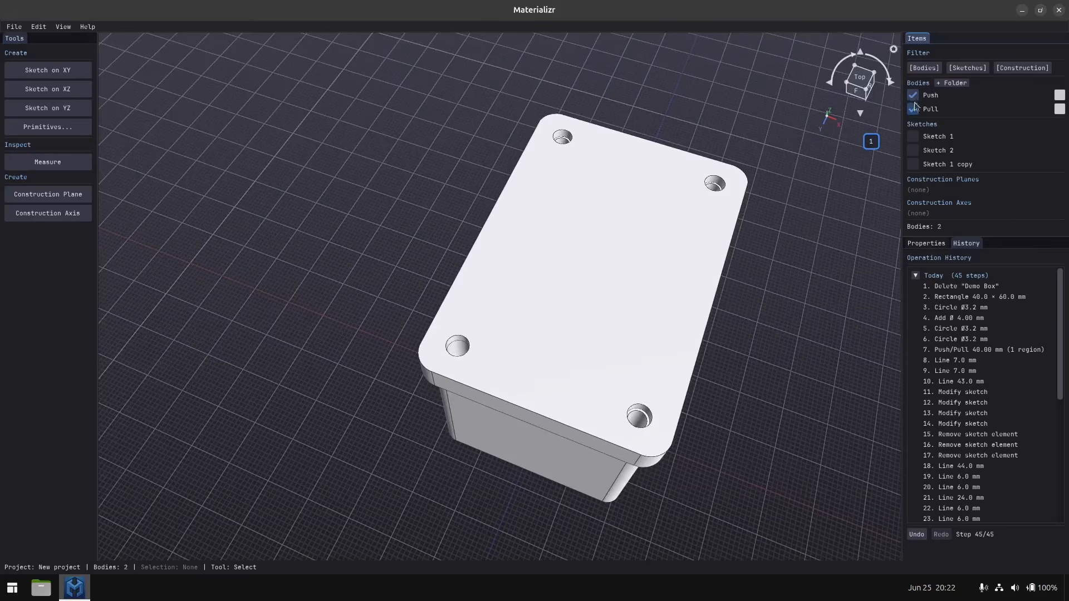
Try a 1.6 mm fillet on the upper edge of one of the lid's corner holes.
middle_click_drag(649, 329, 612, 406)
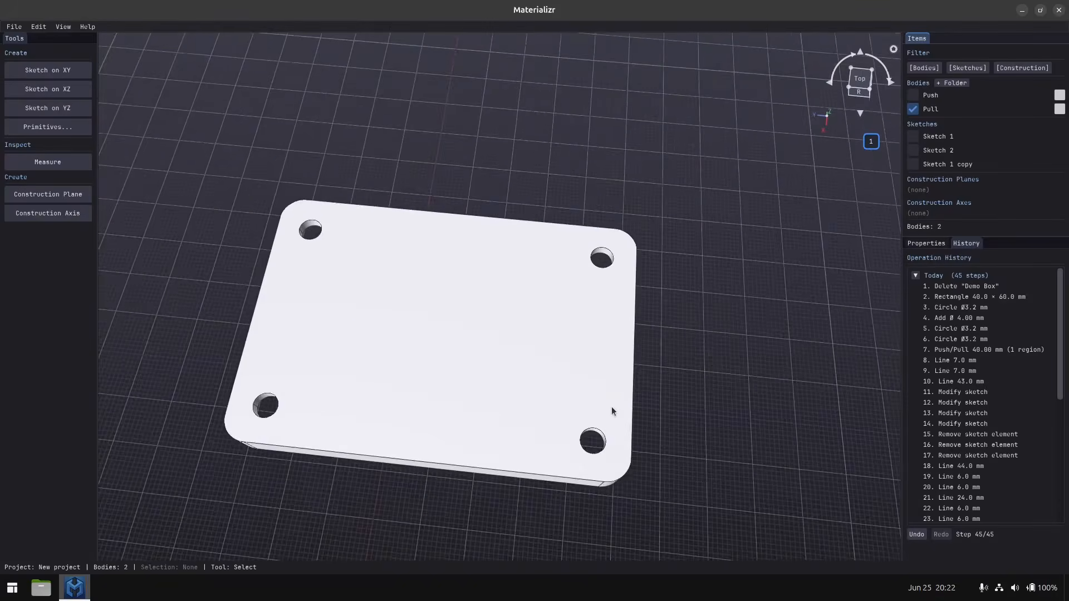
scroll(613, 403, "up", 5)
scroll(584, 285, "up", 4)
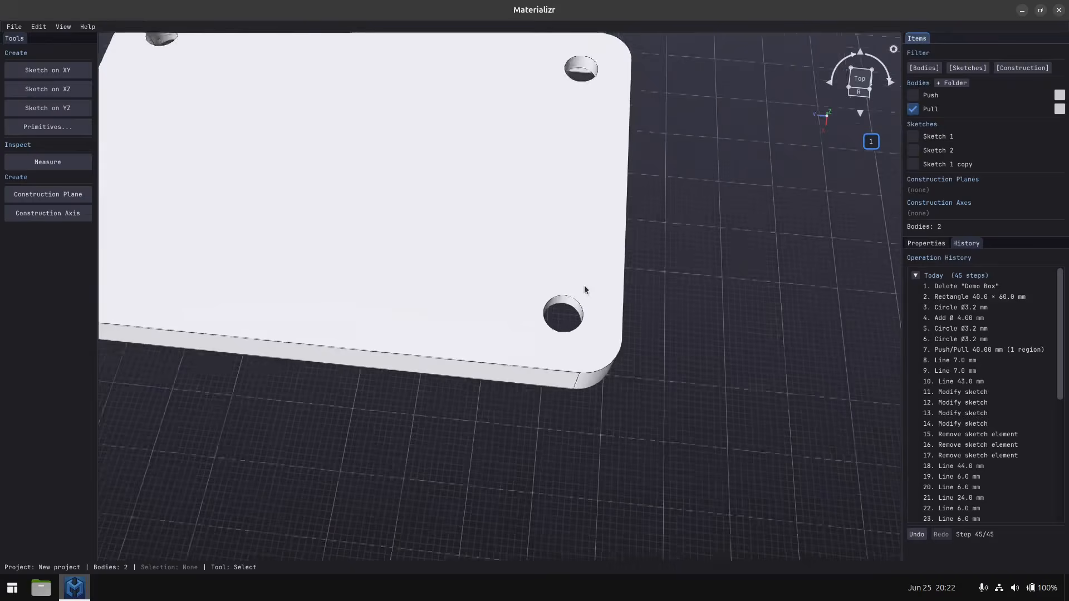
middle_click_drag(571, 331, 546, 292)
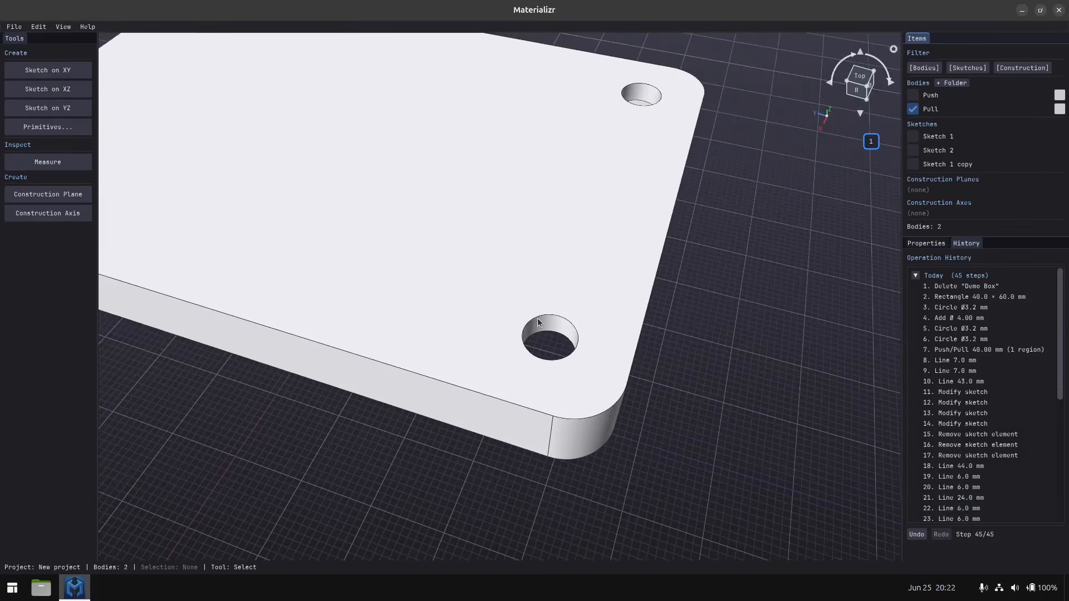
left_click(538, 319)
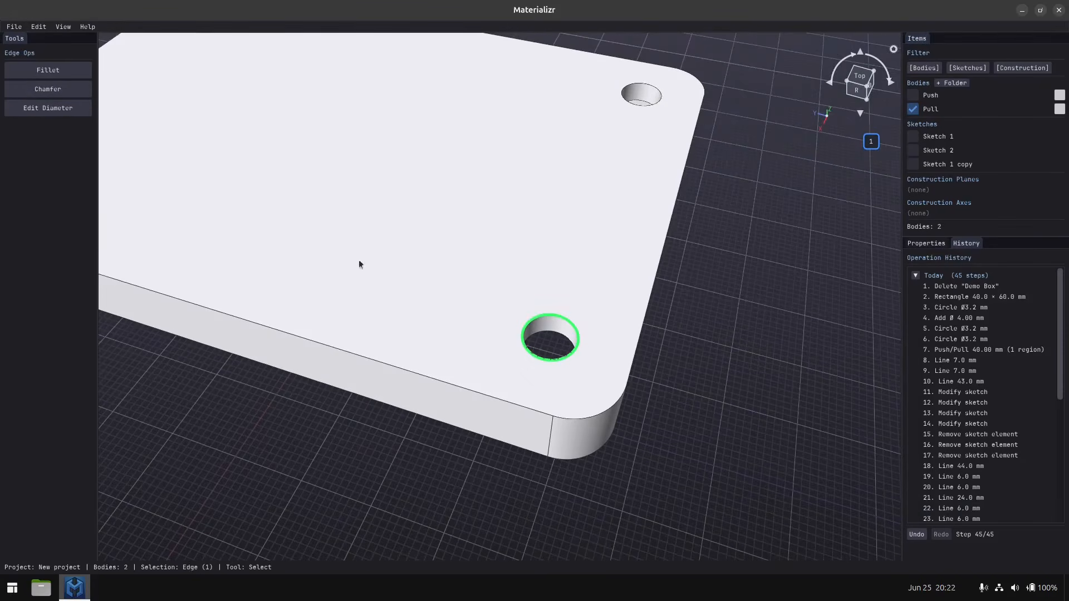
left_click(33, 69)
left_click_drag(763, 94, 774, 96)
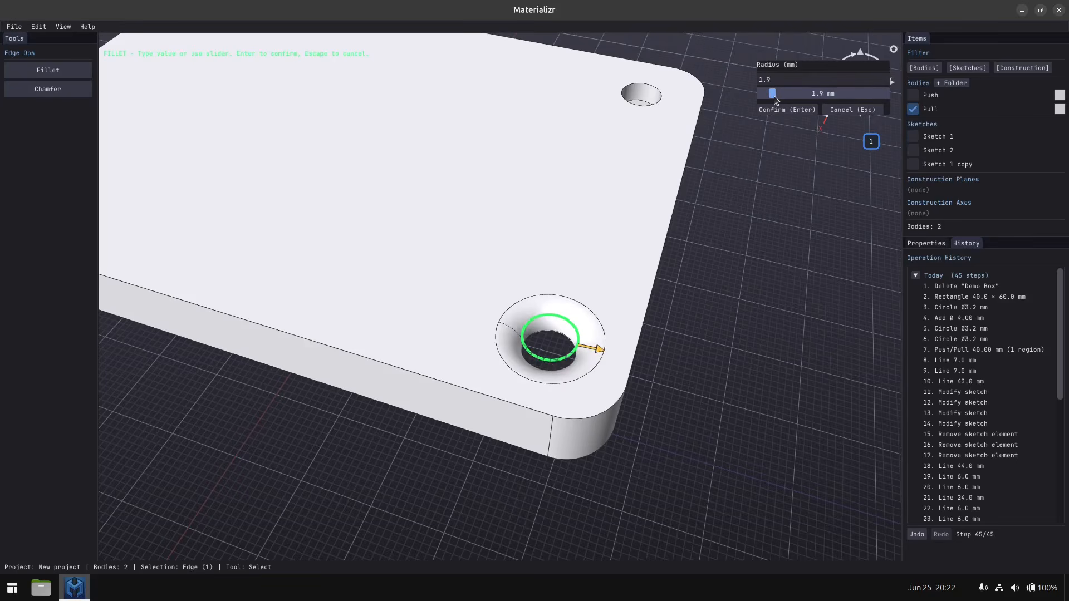
left_click_drag(774, 96, 772, 95)
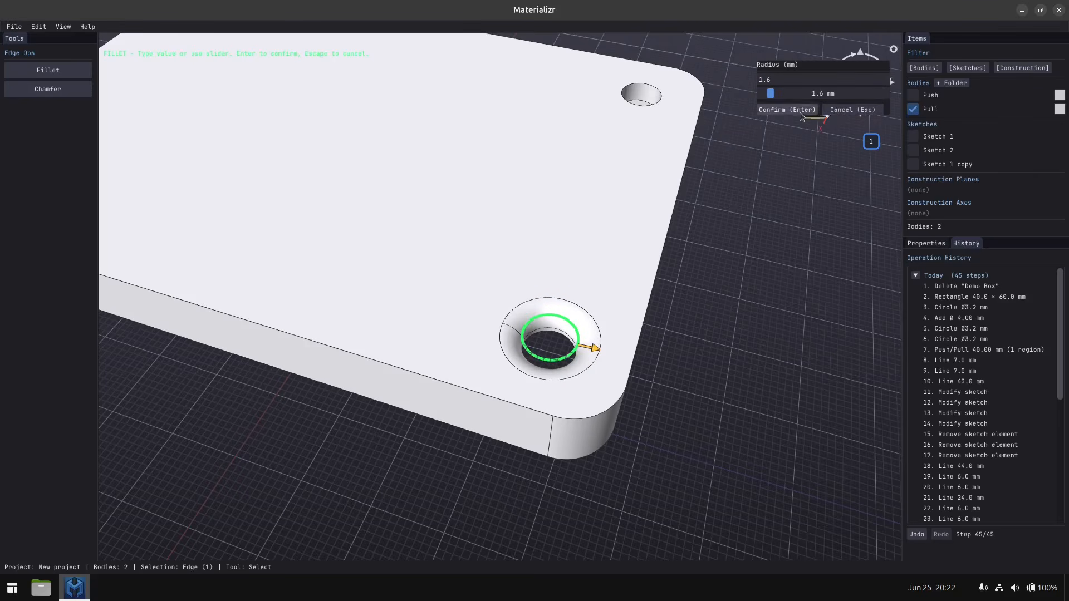
left_click(838, 108)
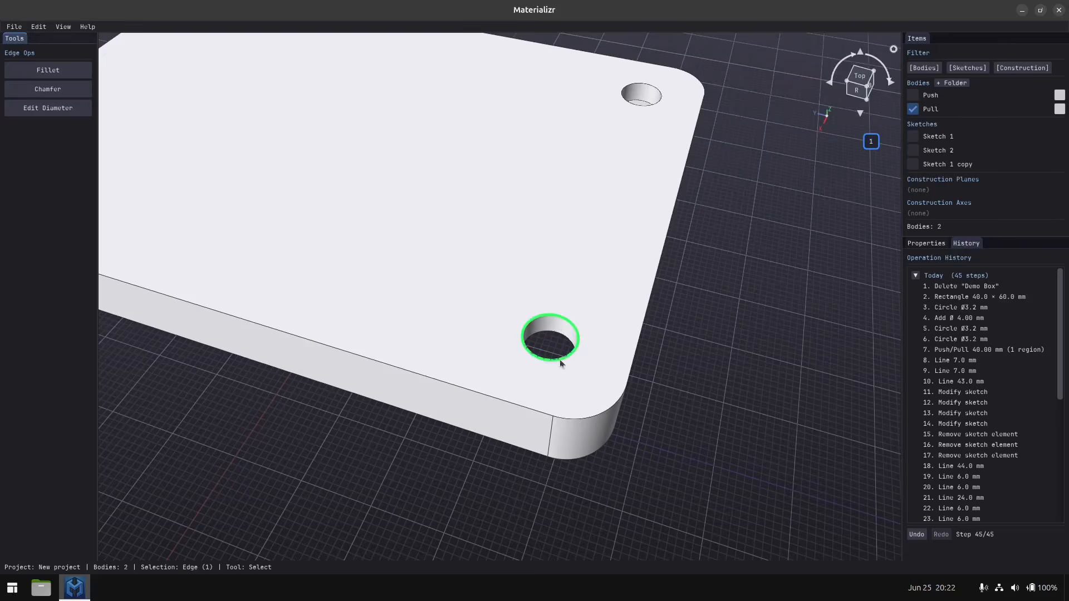
Try a chamfer on the same lid hole's edge, with separate distances of 1.4 and 1.0 mm and with a single 1.4 mm distance.
left_click(52, 88)
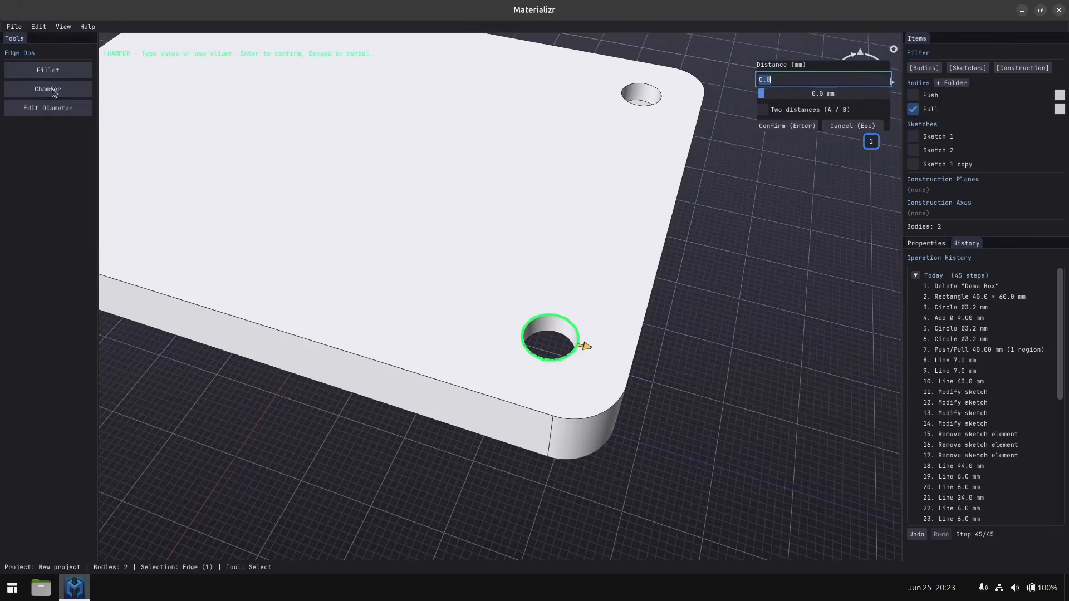
left_click(763, 96)
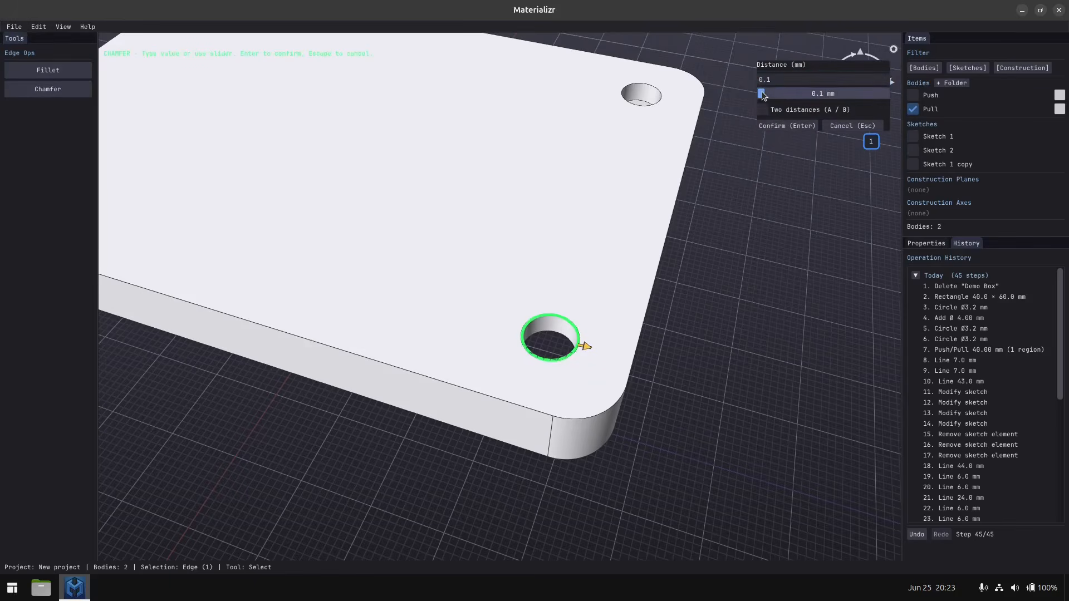
left_click_drag(763, 96, 771, 98)
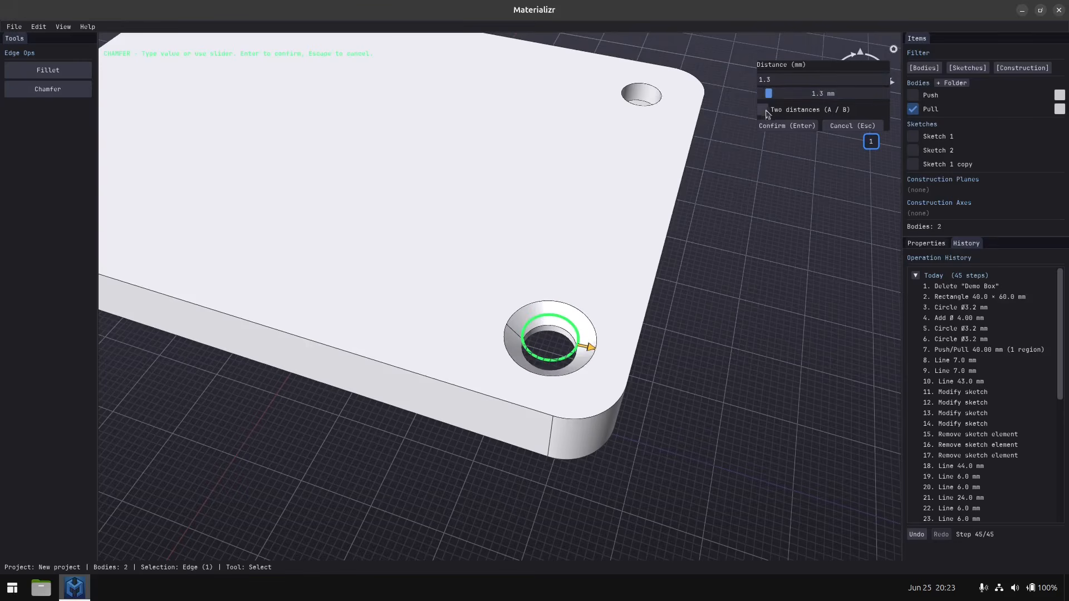
left_click(764, 113)
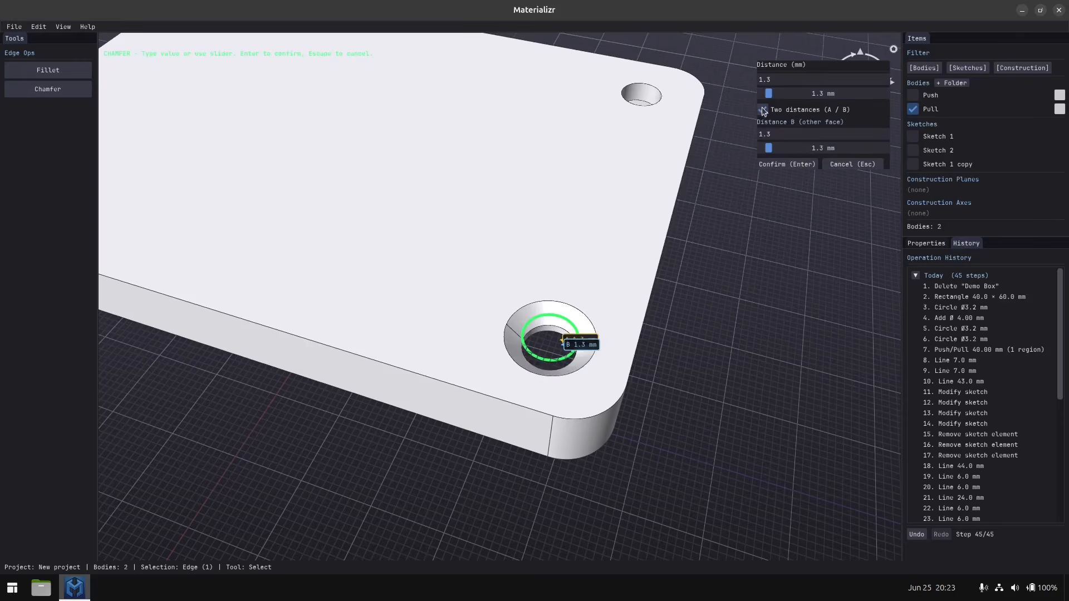
left_click_drag(769, 148, 770, 151)
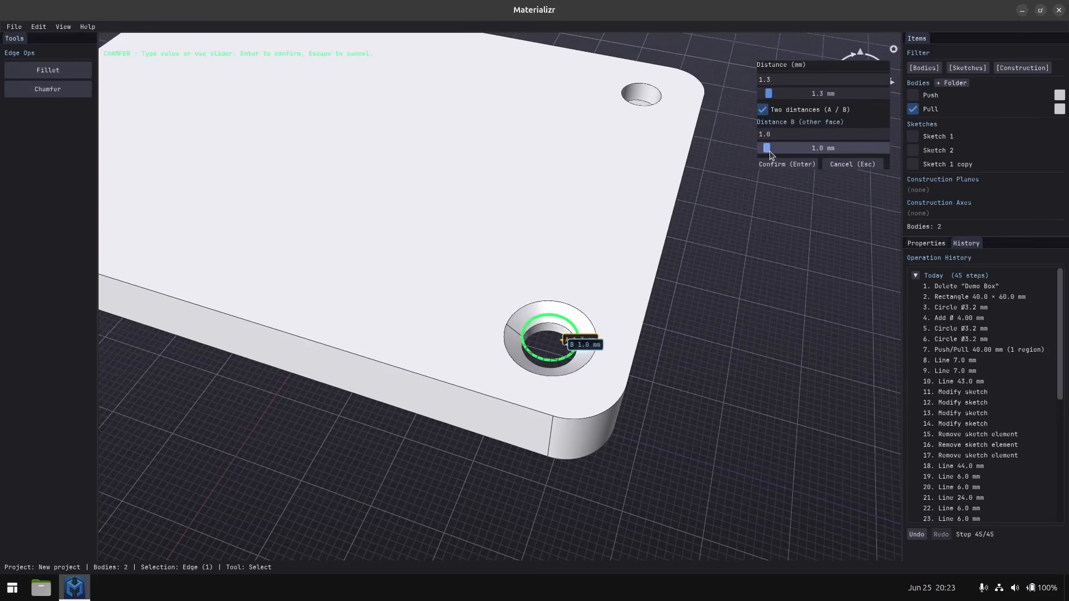
mouse_move(769, 99)
left_mouse_down()
mouse_move(778, 106)
mouse_move(767, 119)
left_mouse_up()
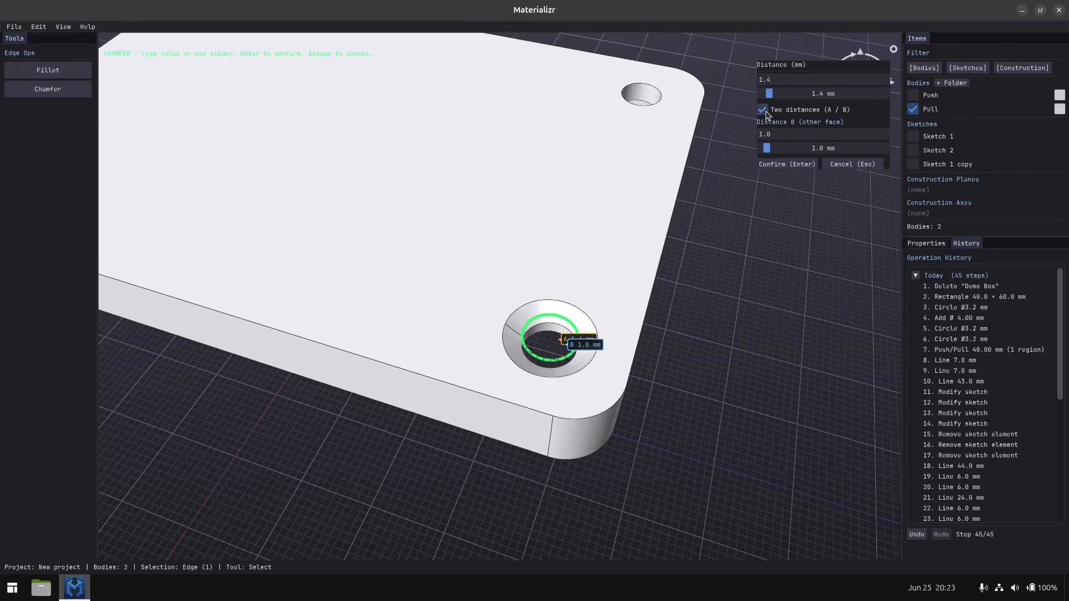
left_click(765, 111)
scroll(546, 357, "up", 2)
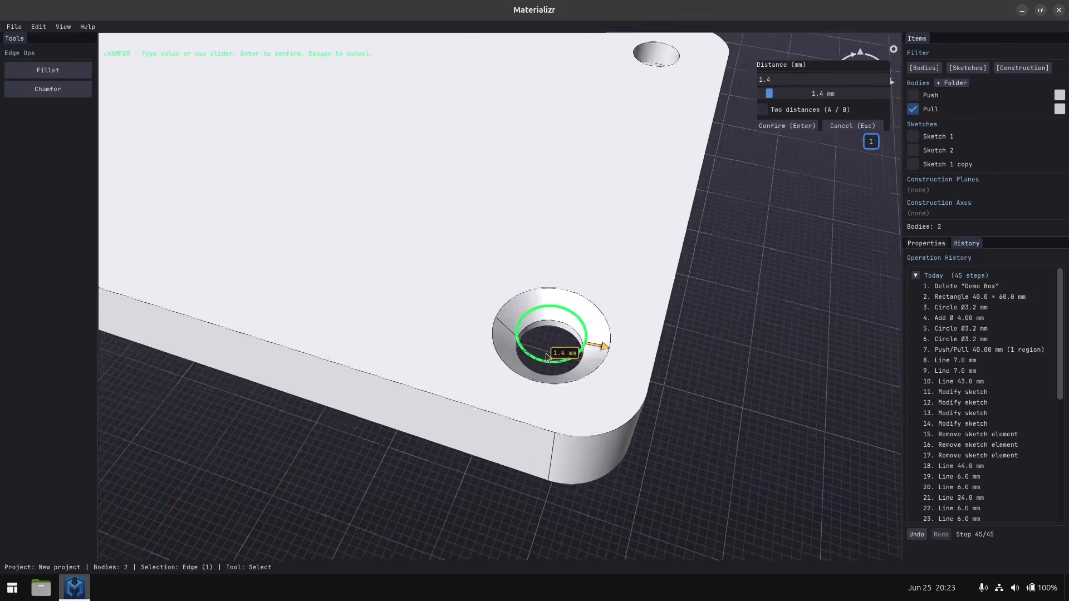
middle_click_drag(546, 357, 572, 313)
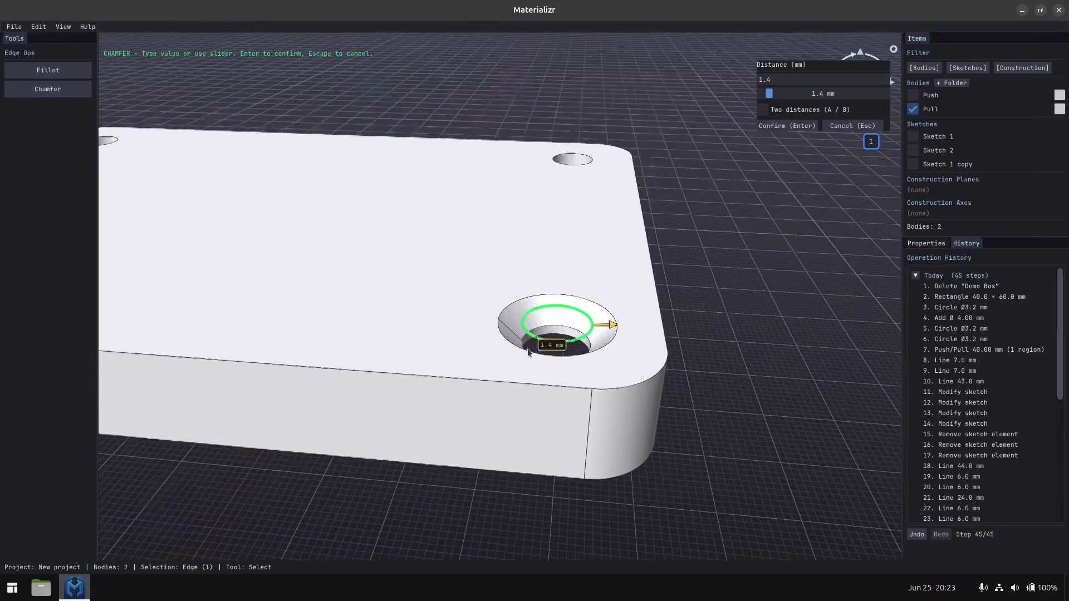
middle_click_drag(529, 352, 460, 383)
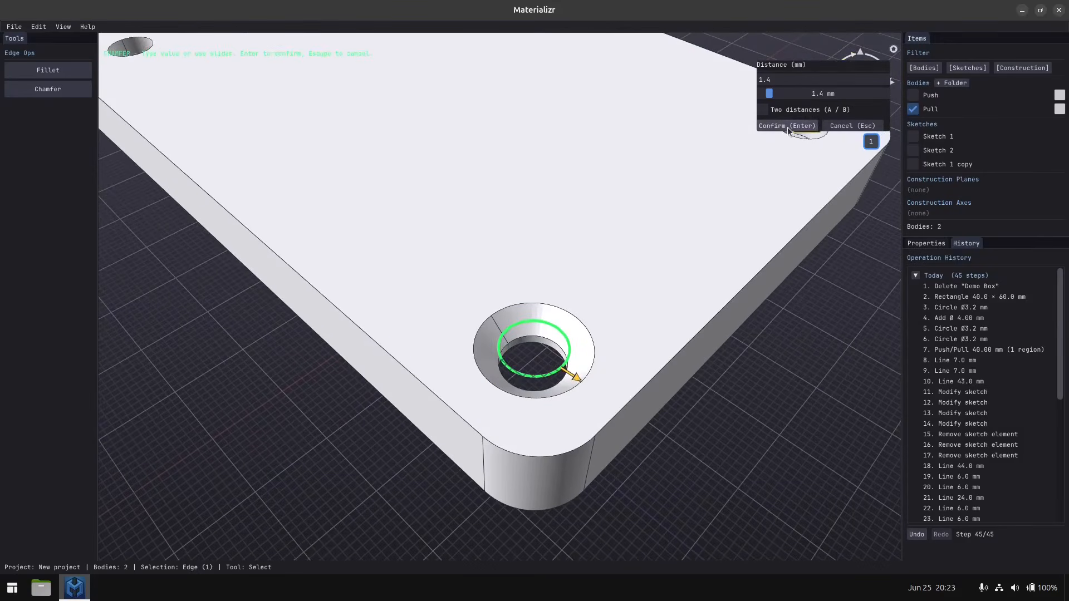
left_click(840, 126)
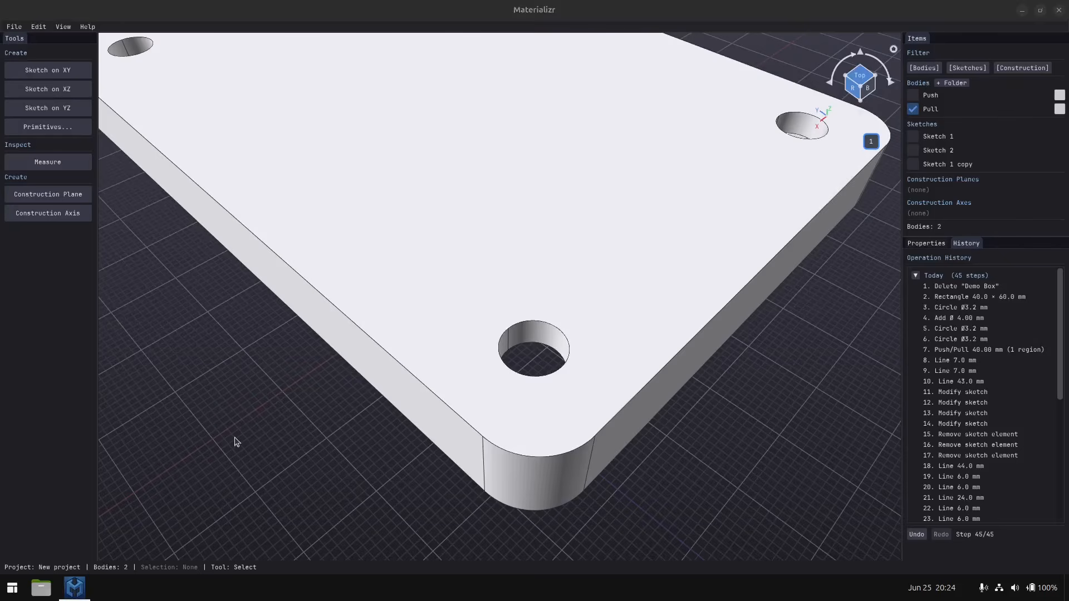
Show the Push body beneath the lid again and rename it "box".
scroll(240, 434, "down", 5)
middle_click_drag(332, 406, 367, 396)
left_click(931, 95)
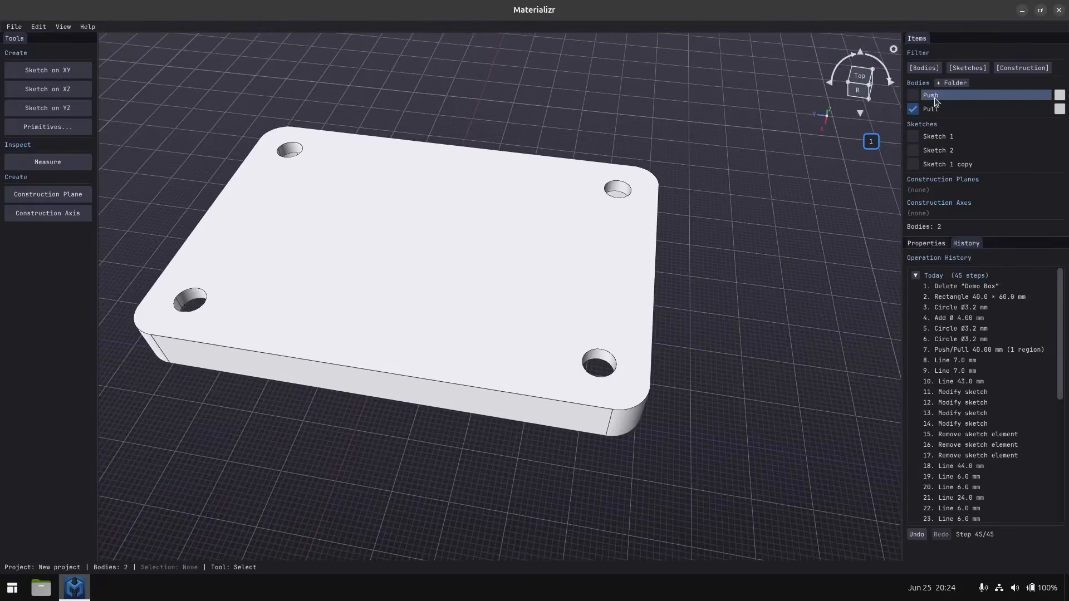
left_click(913, 96)
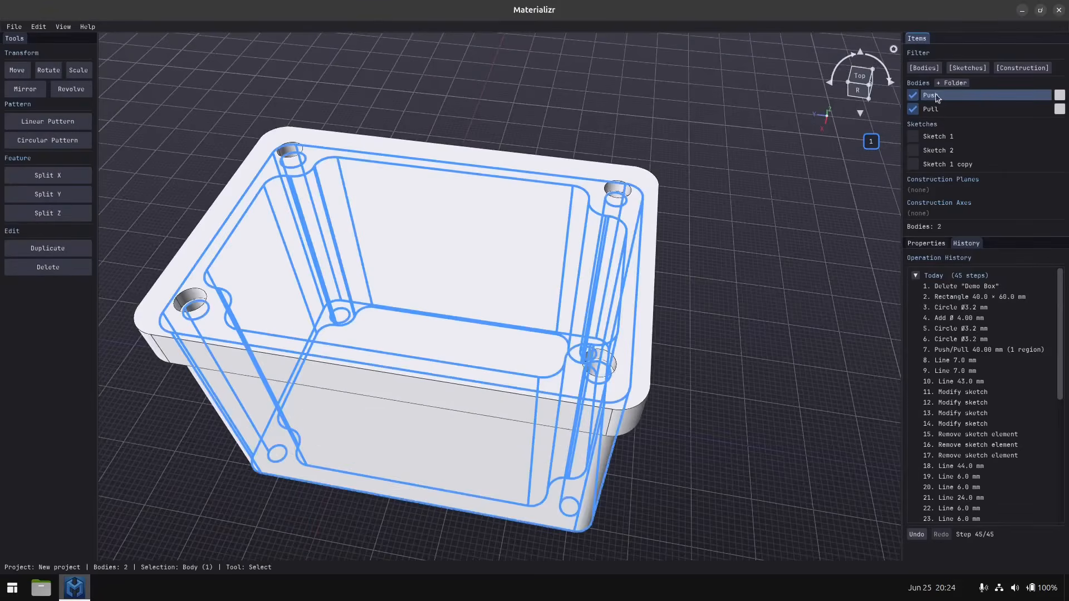
right_click(937, 97)
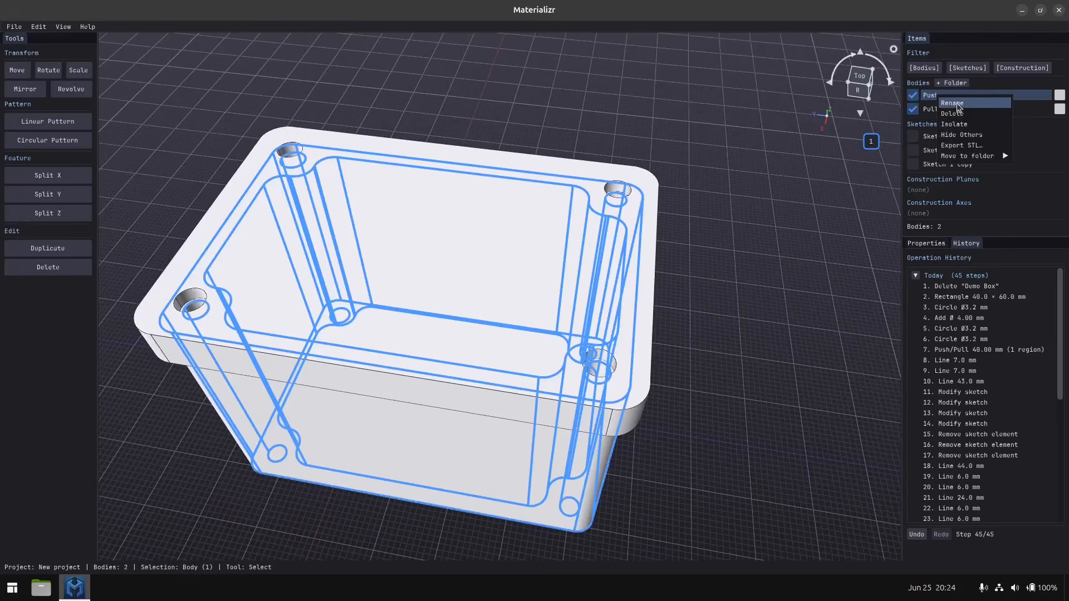
left_click(953, 104)
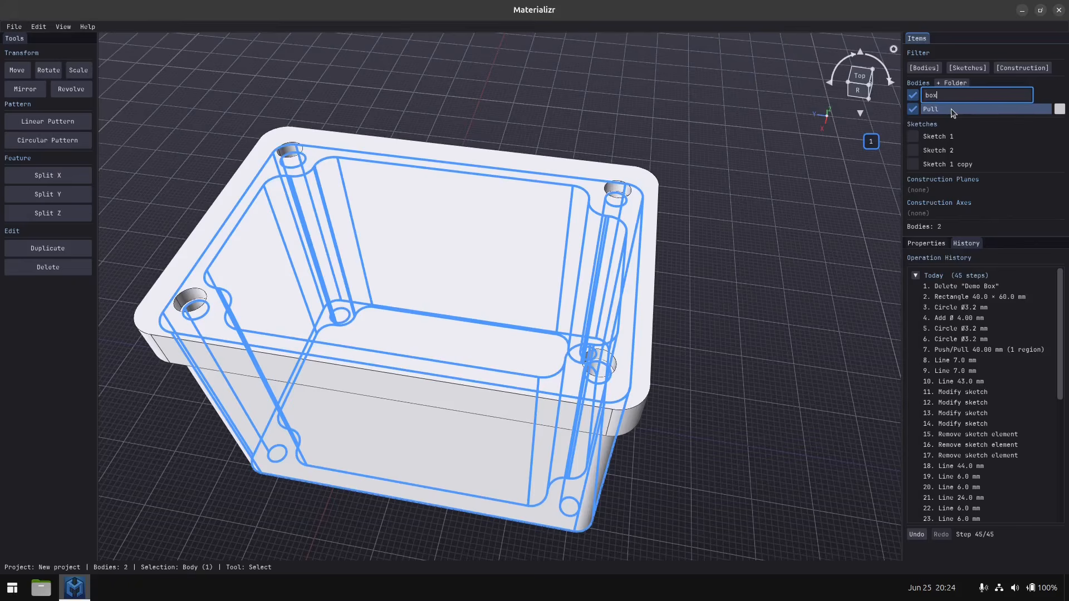
key("Return")
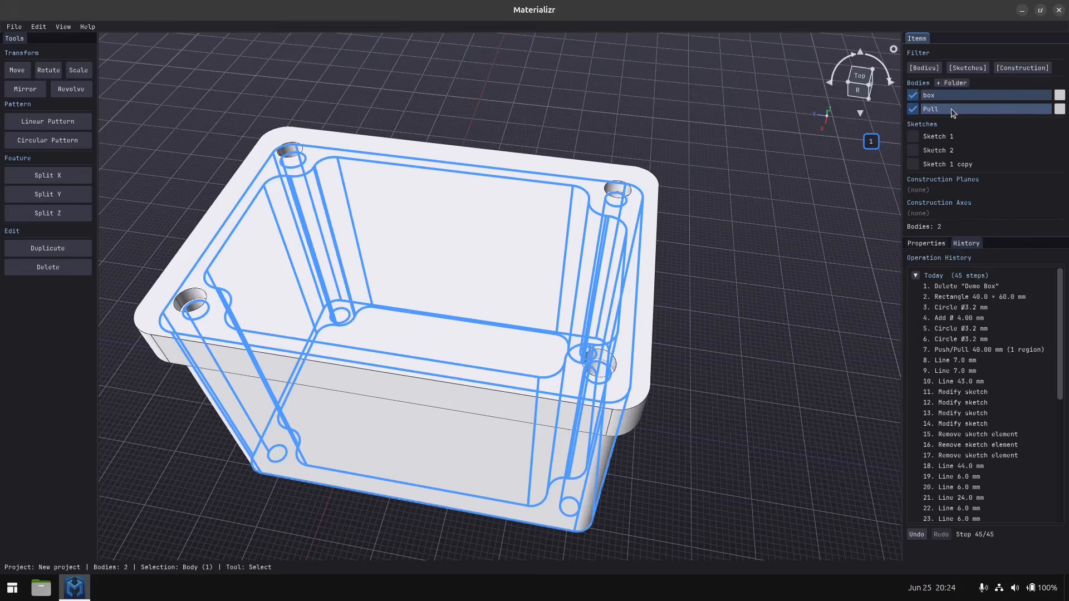
Rename the Pull body as "lid".
left_click(951, 109)
right_click(951, 109)
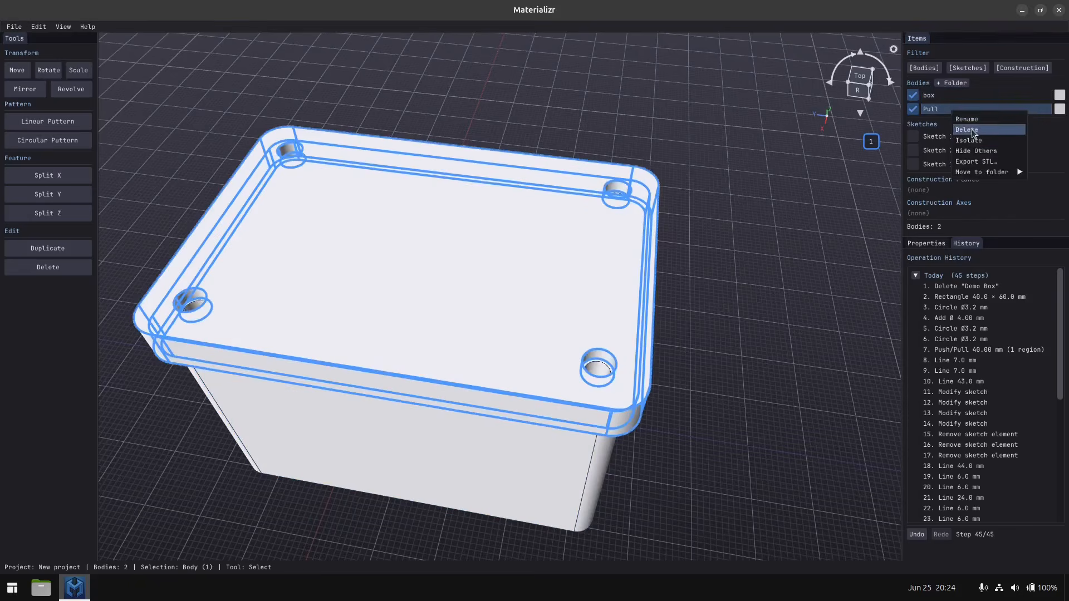
left_click(976, 120)
type("lid")
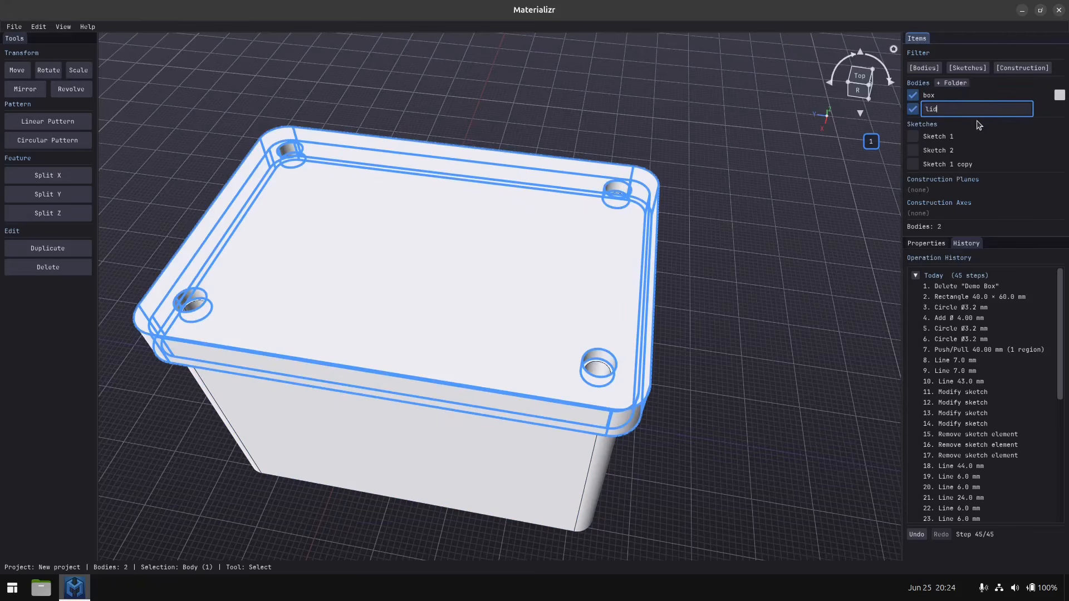
key("Return")
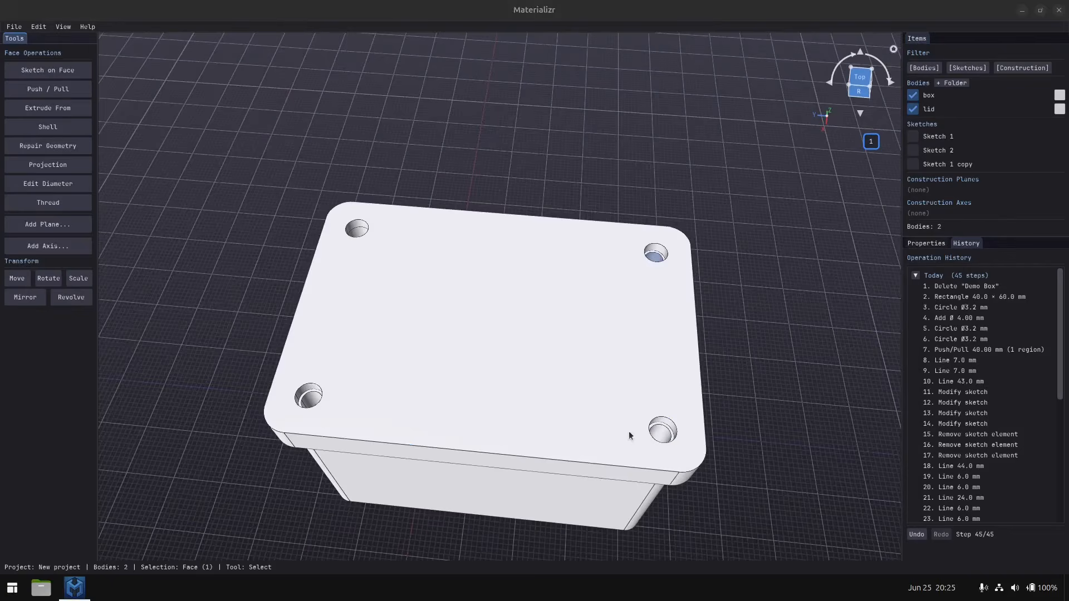
Set the diameter of the box's 4 mm post hole beneath the lid to 3.2 mm.
left_click(664, 434)
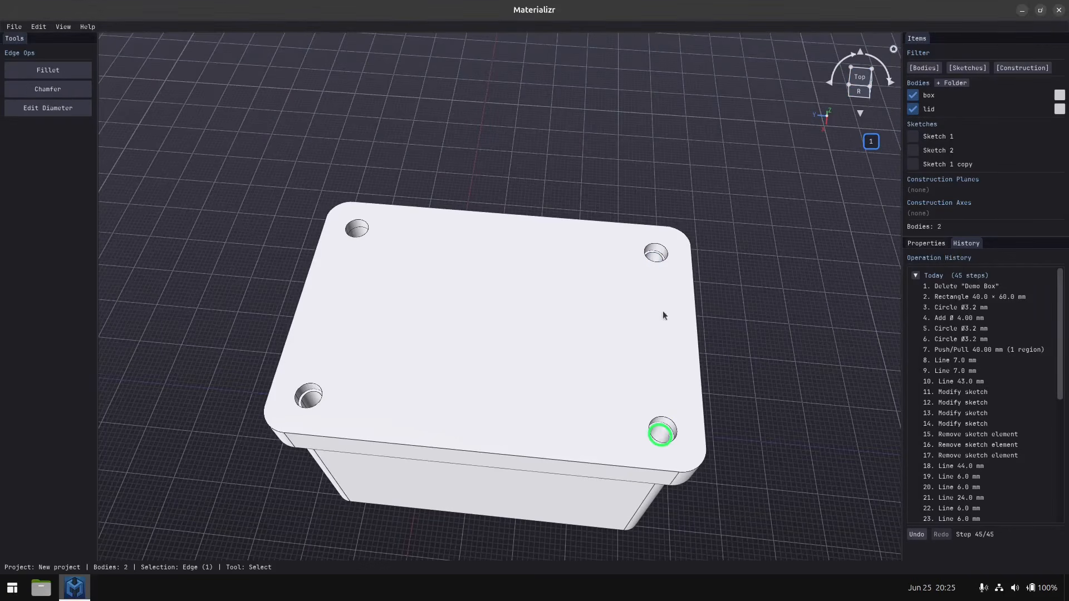
left_click(661, 434)
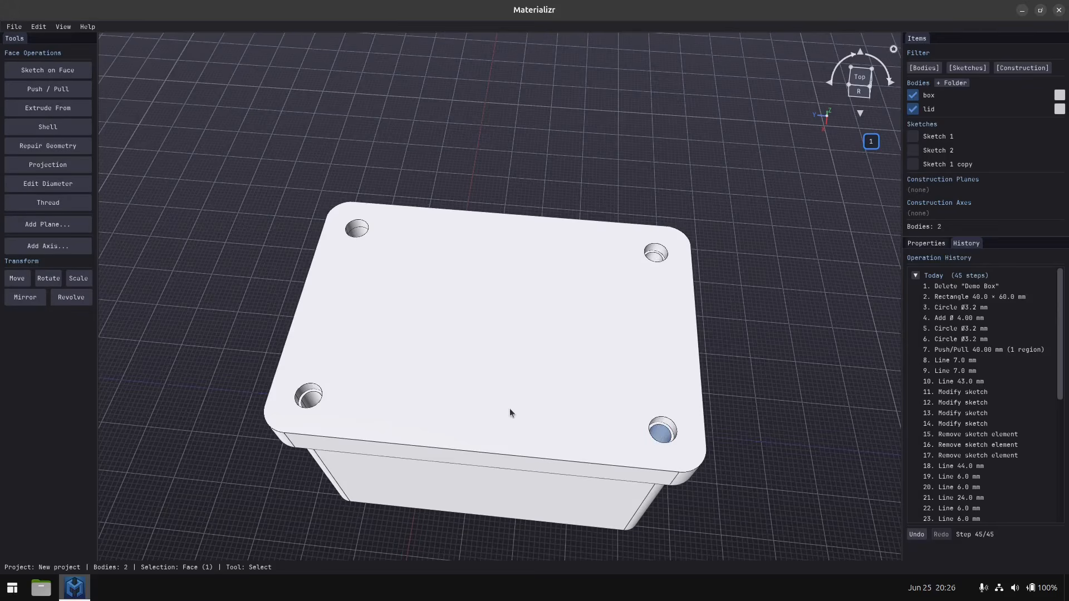
middle_click_drag(499, 378, 509, 386)
middle_click_drag(372, 316, 379, 326, "shift")
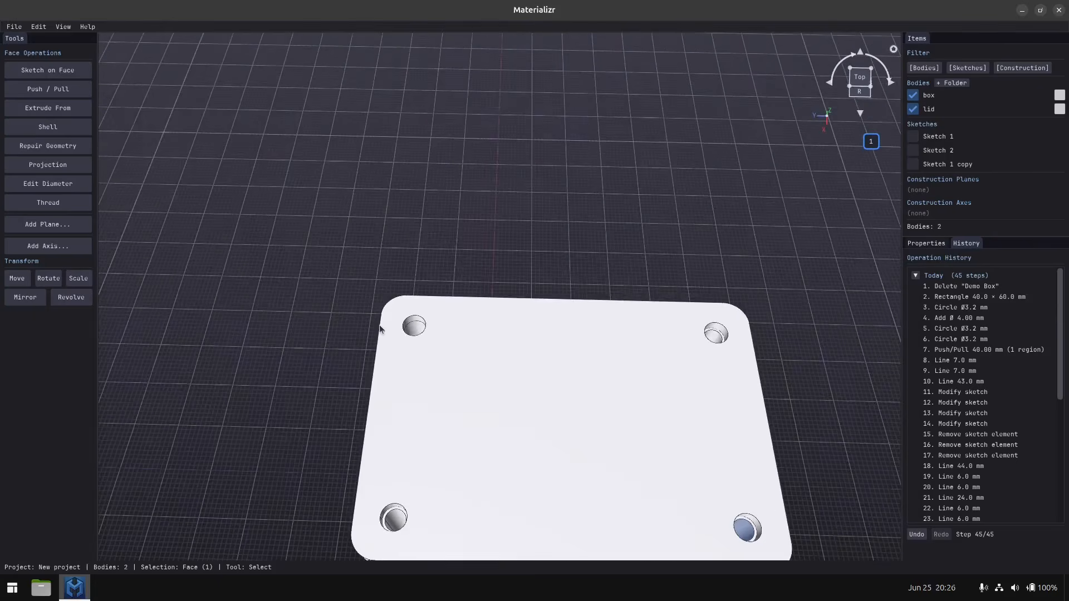
scroll(392, 345, "up", 3)
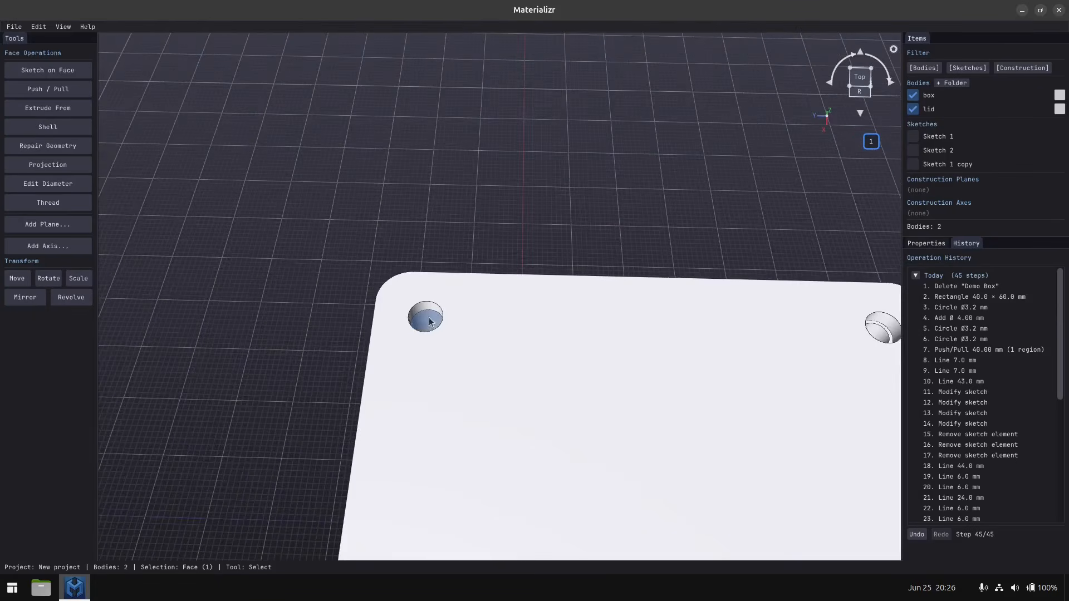
mouse_move(426, 328)
middle_mouse_down()
mouse_move(427, 383)
mouse_move(429, 343)
mouse_move(489, 353)
mouse_move(444, 328)
middle_mouse_up()
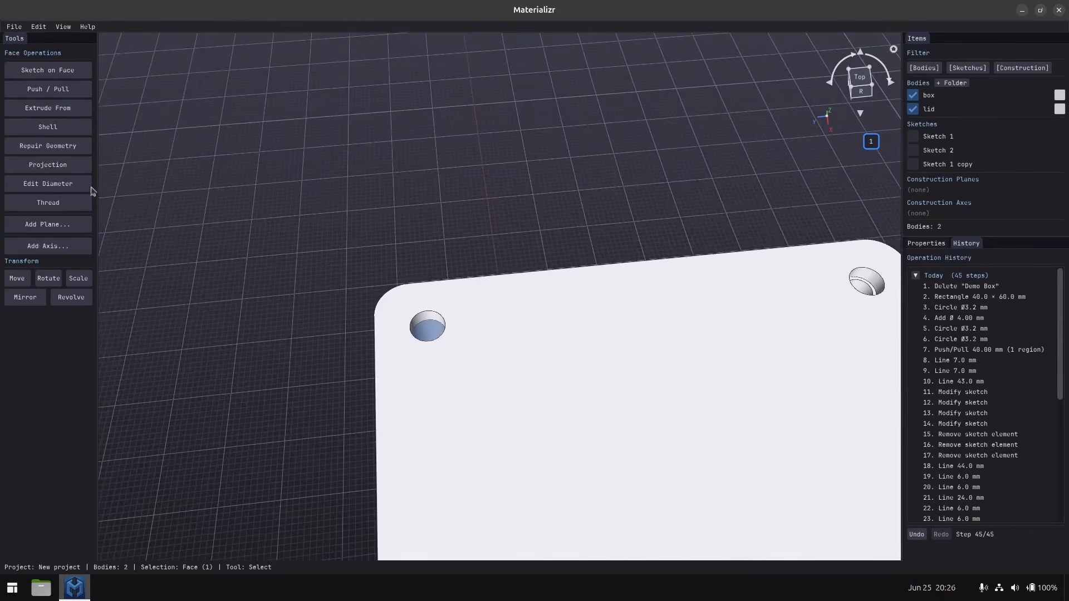
left_click(62, 185)
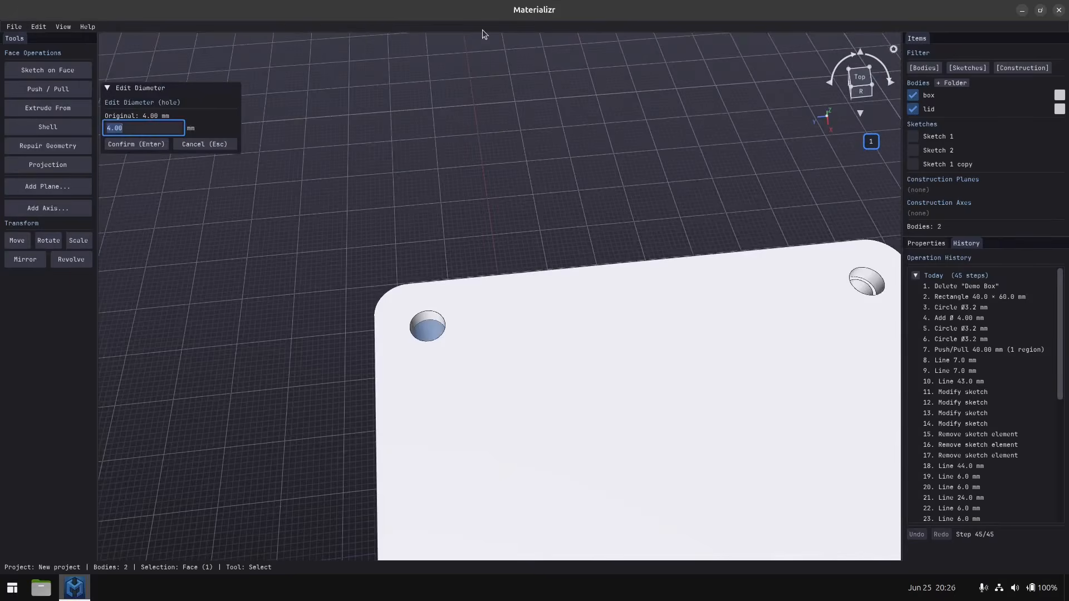
type("3.2")
key("Return")
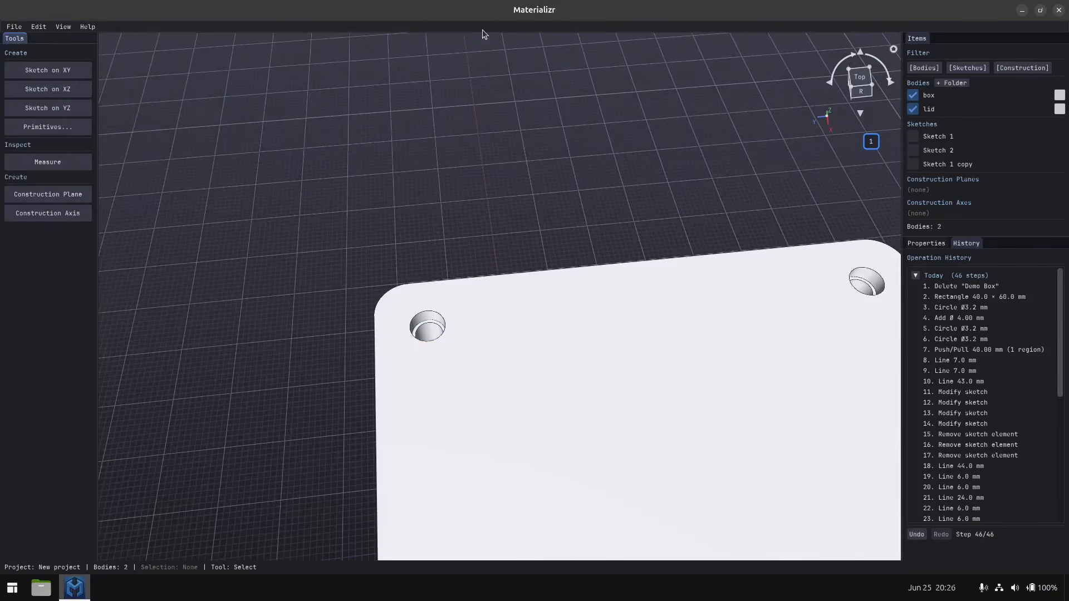
scroll(527, 489, "down", 5)
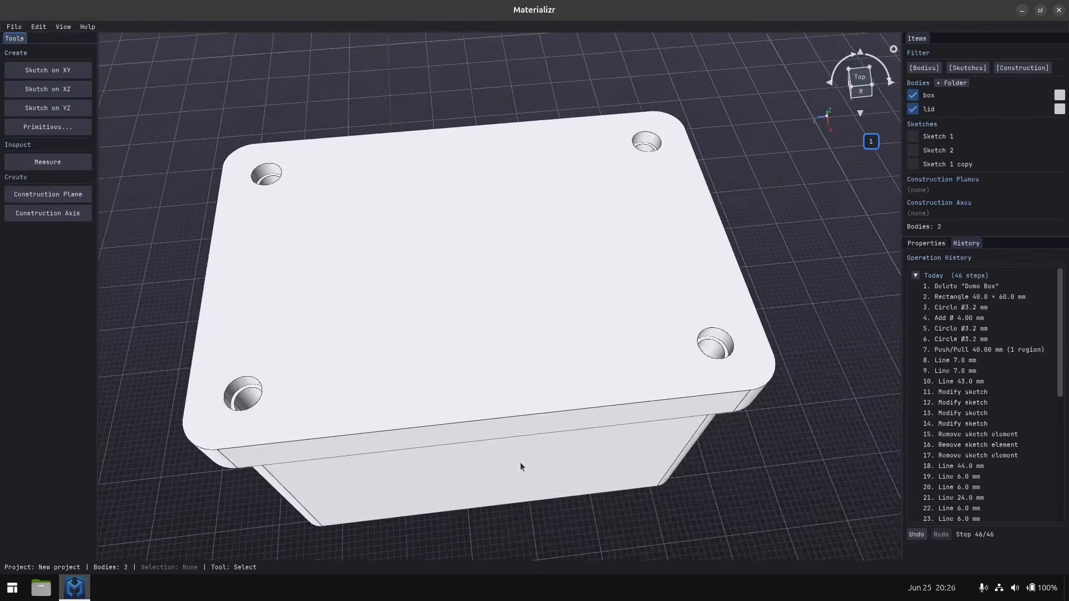
middle_click_drag(506, 449, 462, 387)
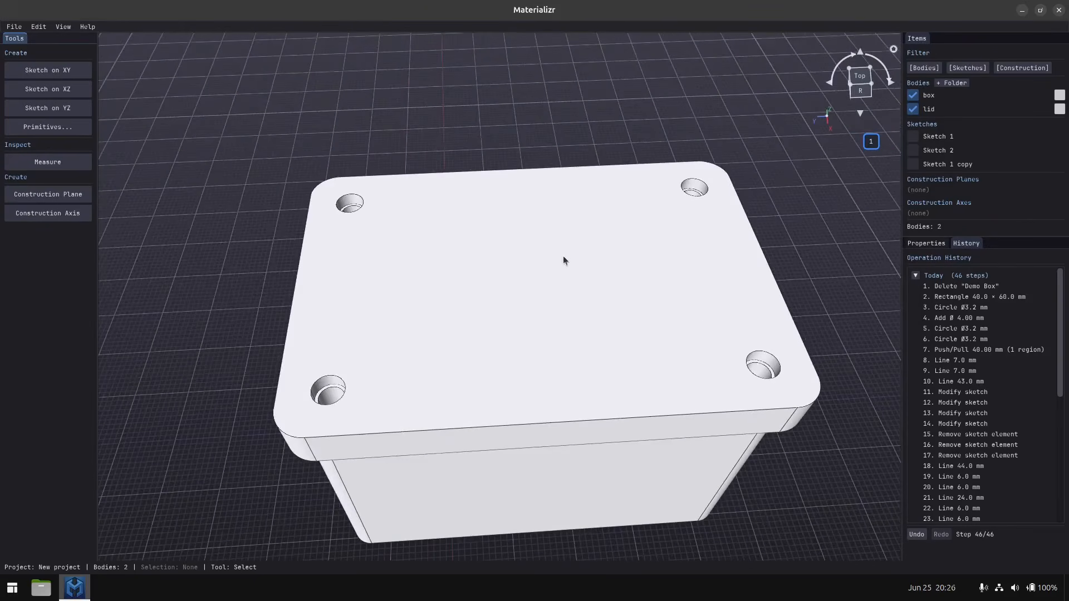
middle_click_drag(566, 262, 506, 263)
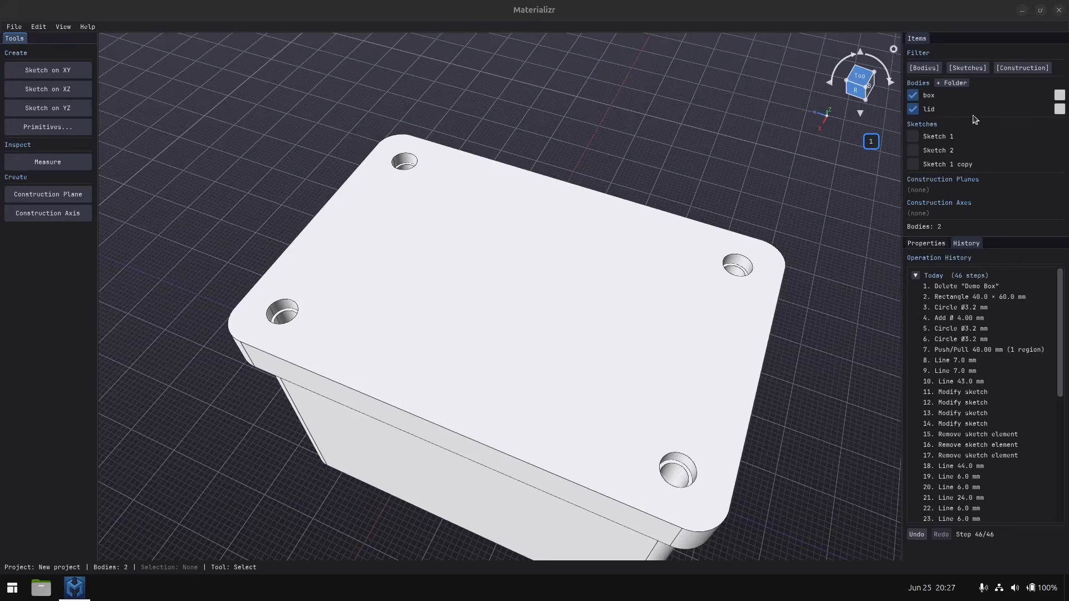
Examine the export options offered for a single body and the export formats offered for the whole project.
right_click(931, 98)
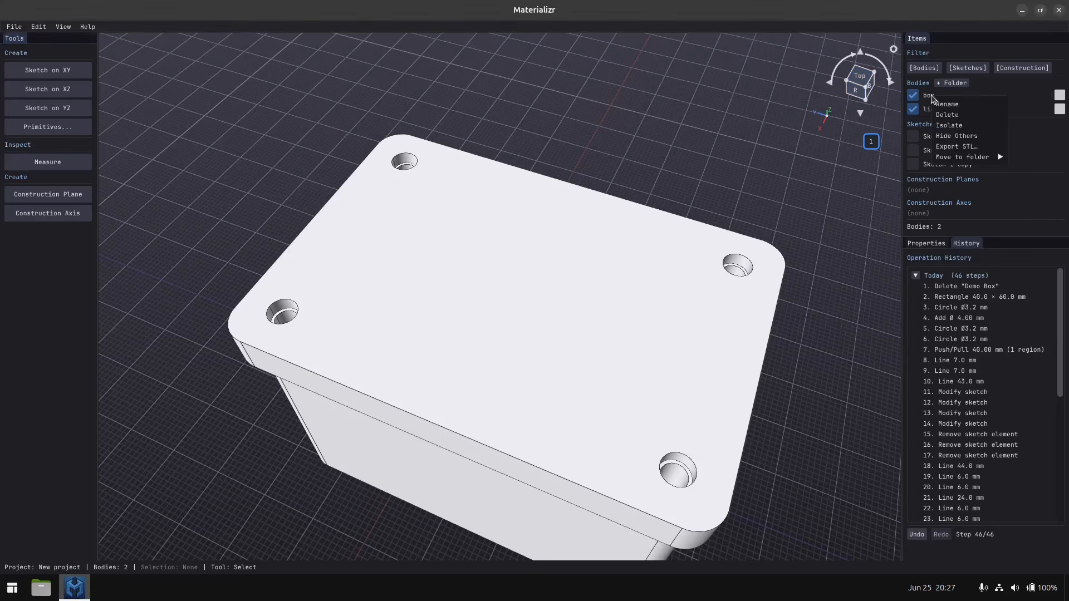
mouse_move(960, 157)
right_click(540, 285)
mouse_move(562, 315)
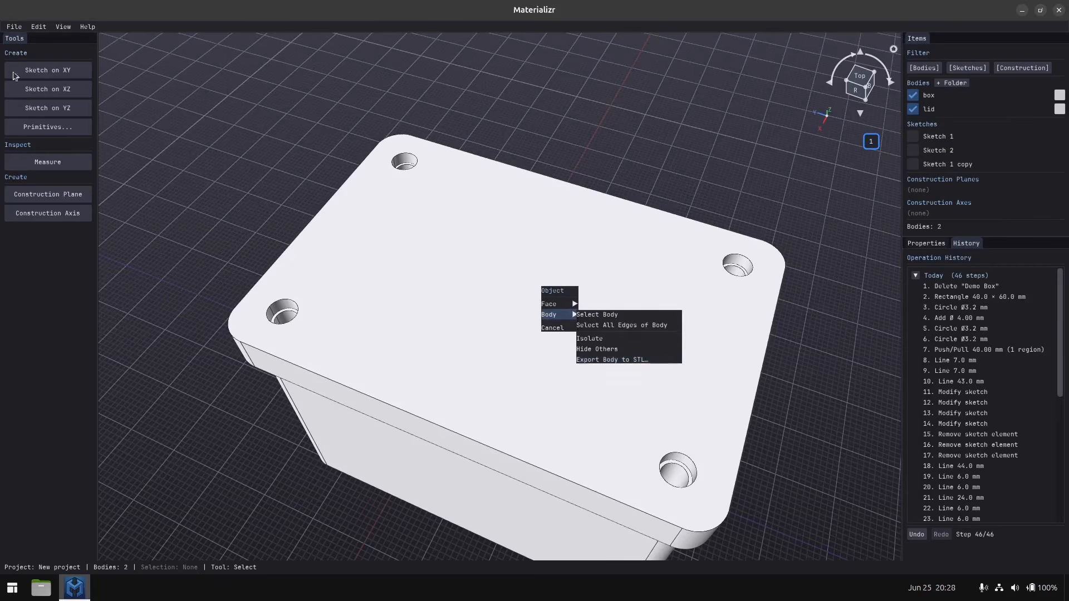
left_click(356, 239)
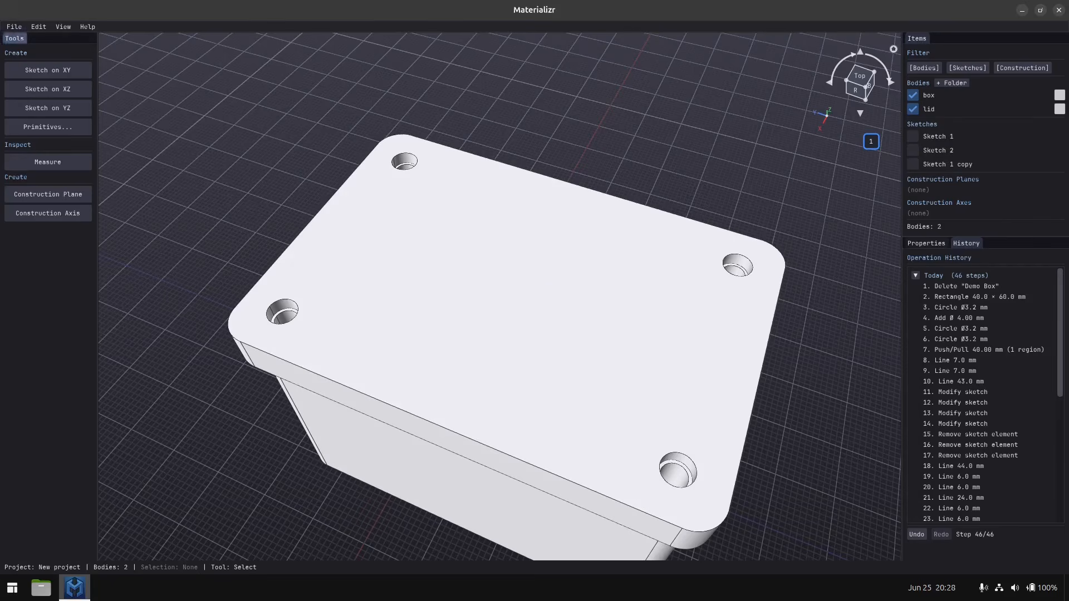
left_click(14, 27)
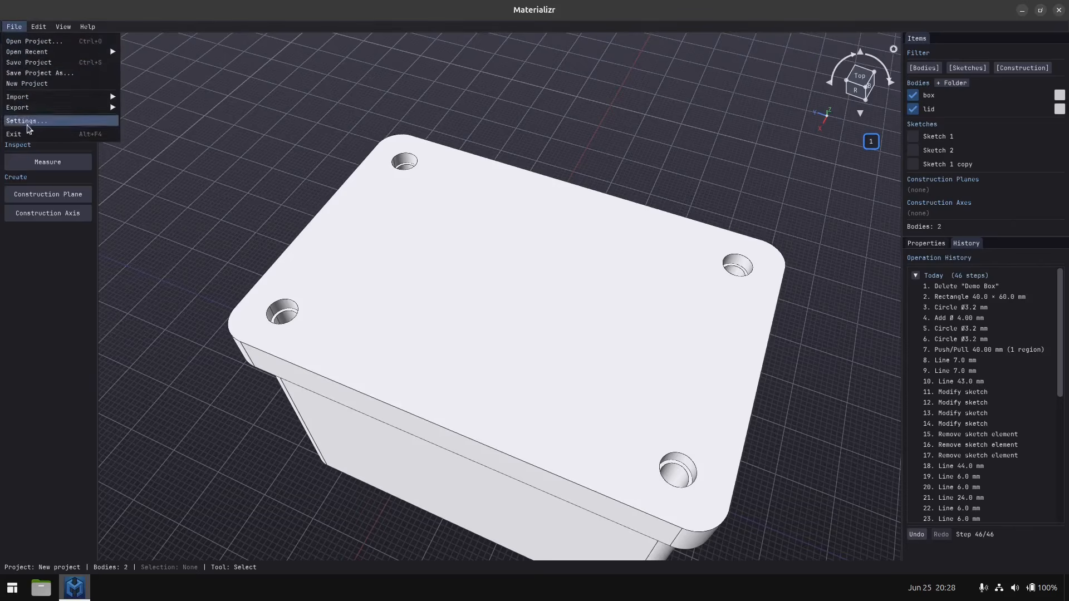
mouse_move(29, 108)
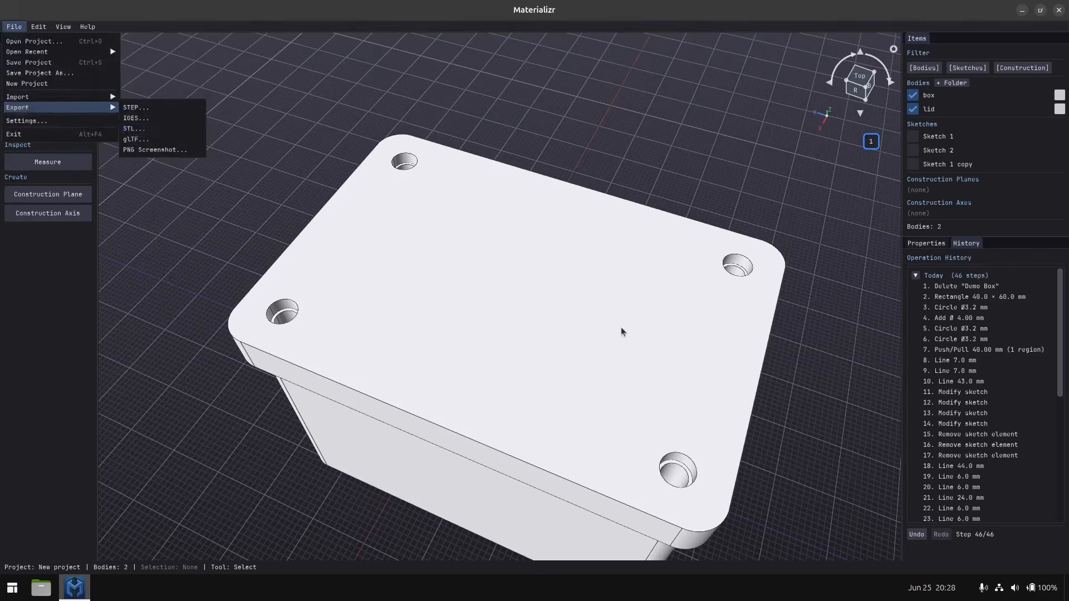
Export the lid body as lid.stl into the "project box" folder, replacing the existing file.
left_click(543, 286)
right_click(544, 286)
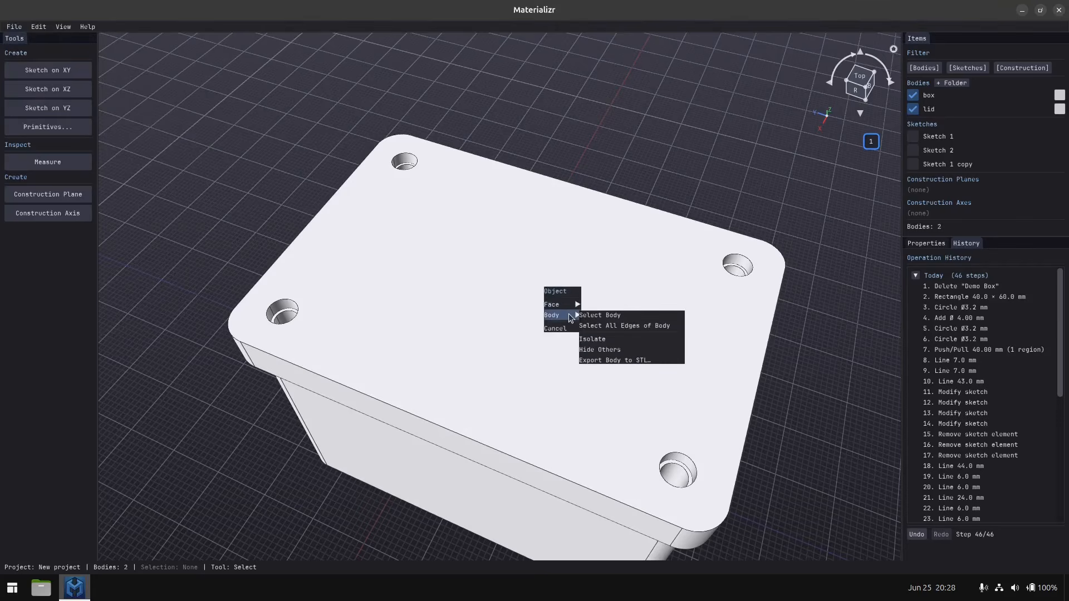
left_click(605, 360)
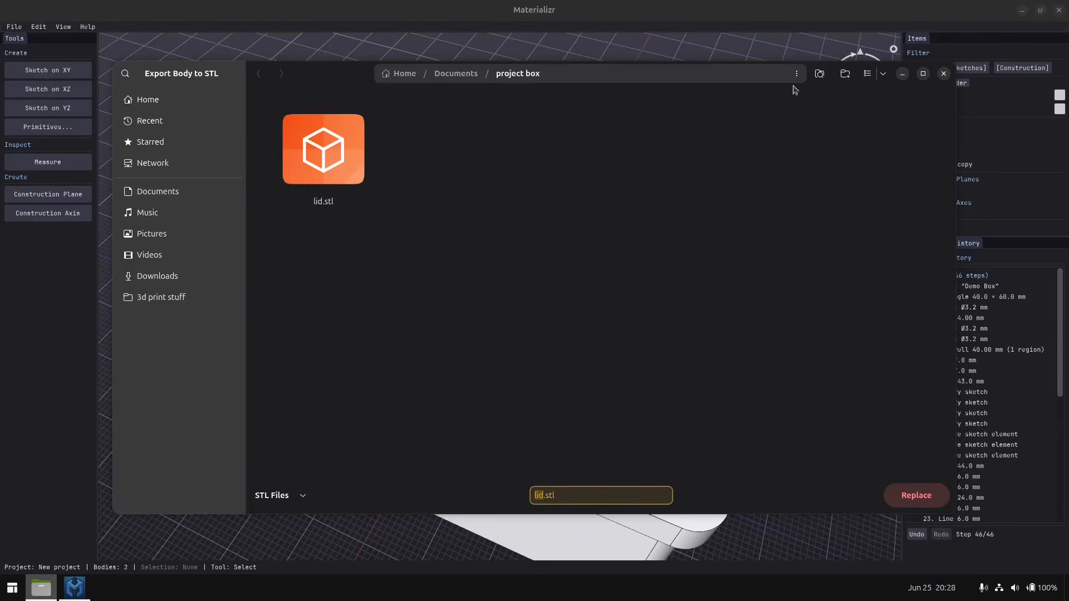
left_click_drag(322, 69, 245, 76)
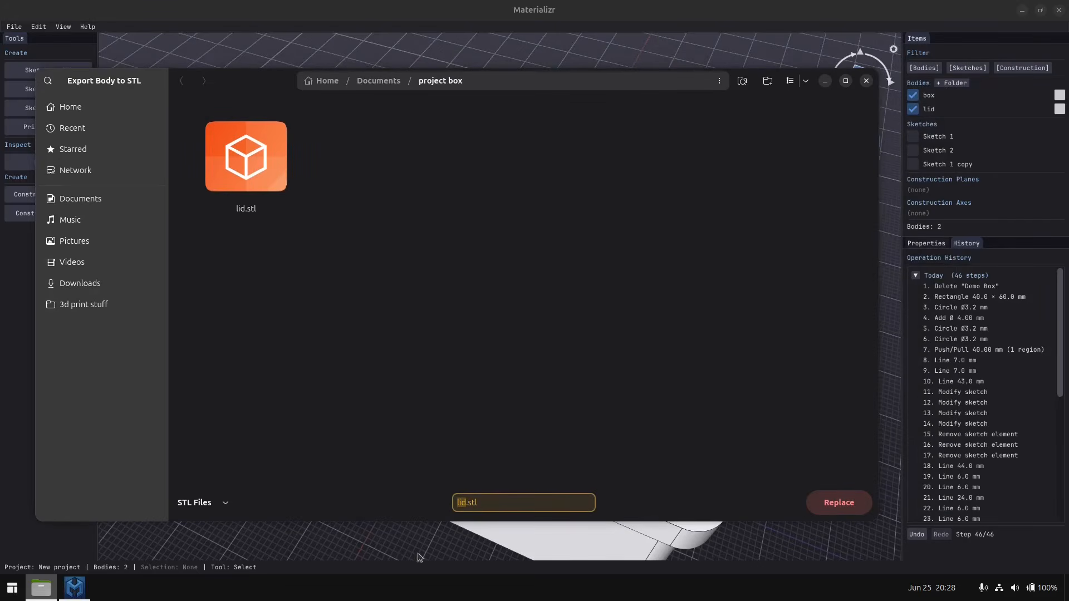
left_click(850, 513)
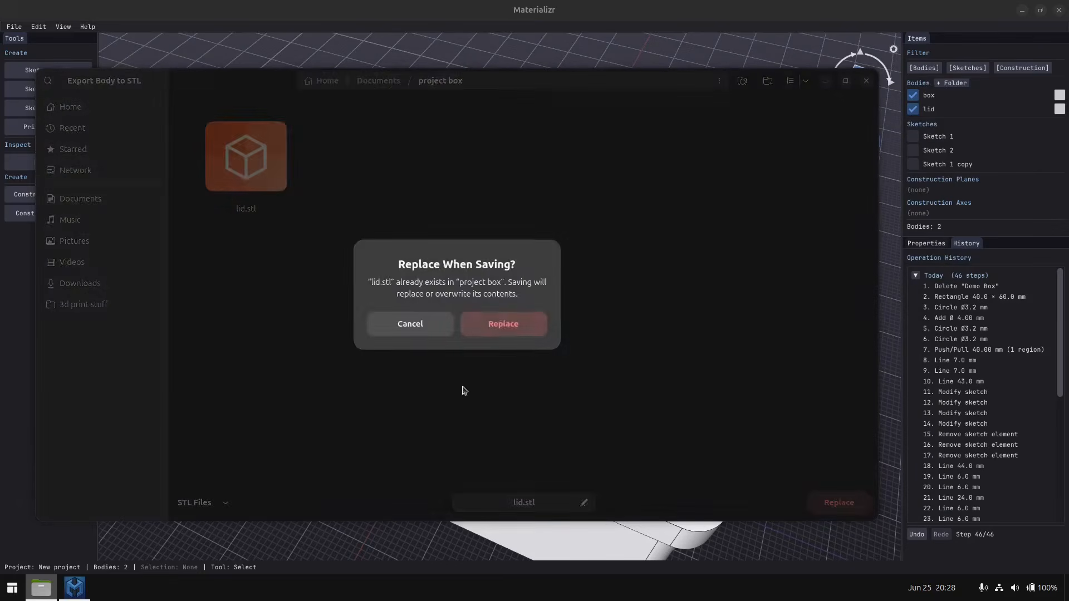
left_click(500, 321)
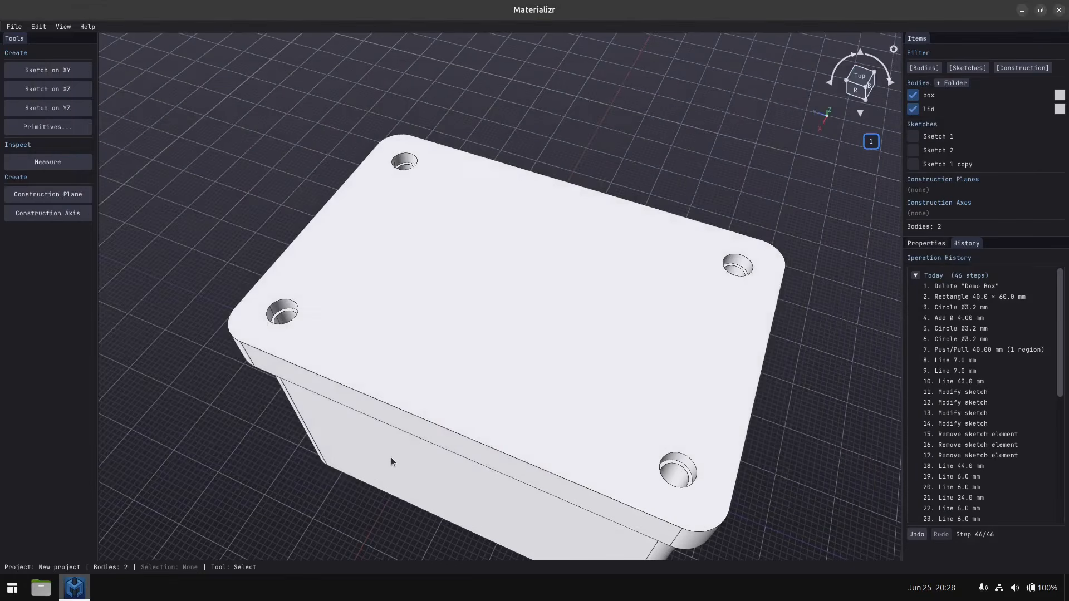
Export the box body as box.stl into the "project box" folder.
left_click_drag(410, 456, 429, 408)
right_click(419, 447)
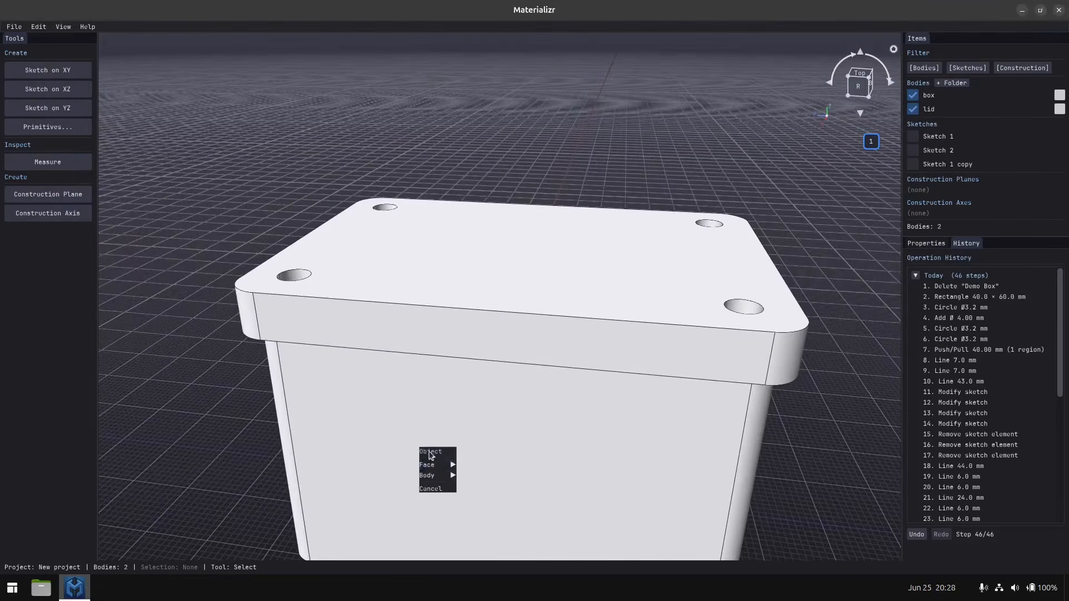
mouse_move(440, 464)
left_click(484, 522)
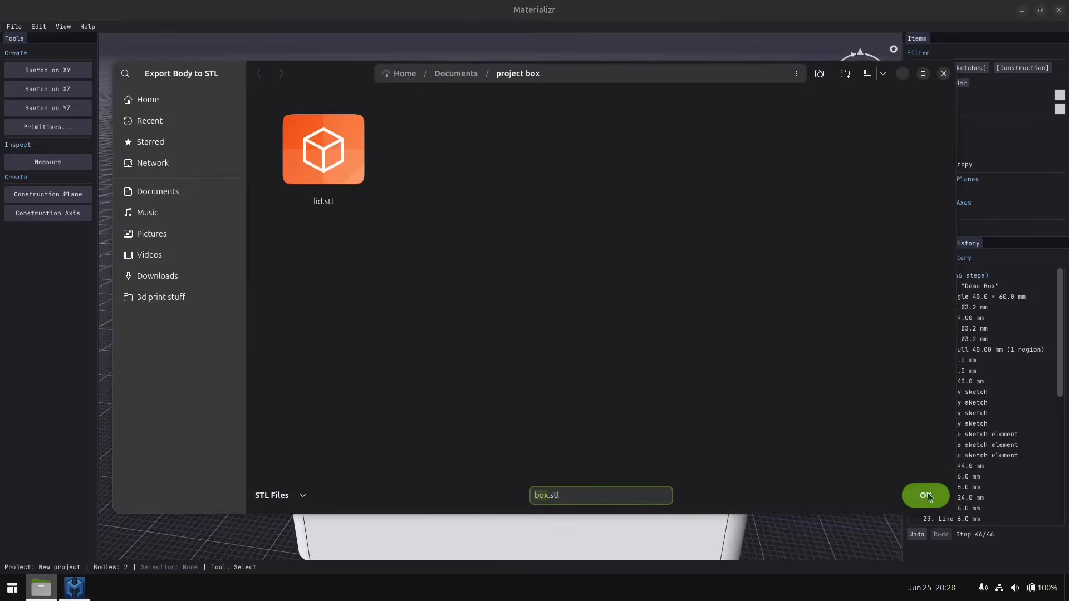
left_click(926, 495)
Examine the editable parameters of the two R2.8 fillets, the sketch duplication and the hole resize in the operation history.
middle_click_drag(823, 413, 755, 425)
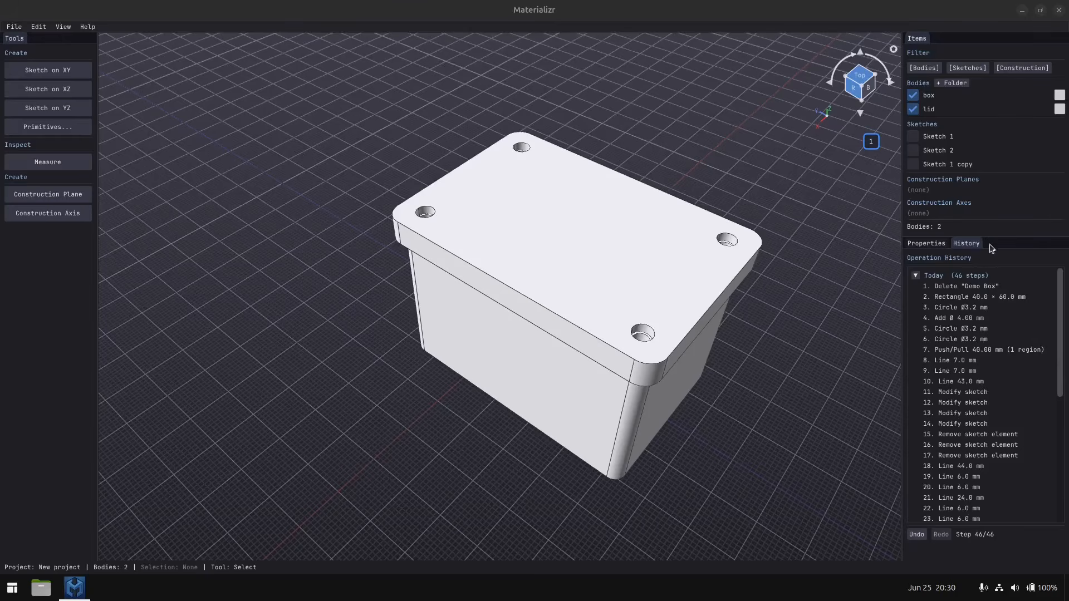
left_click(1060, 360)
left_click_drag(1060, 367, 1068, 499)
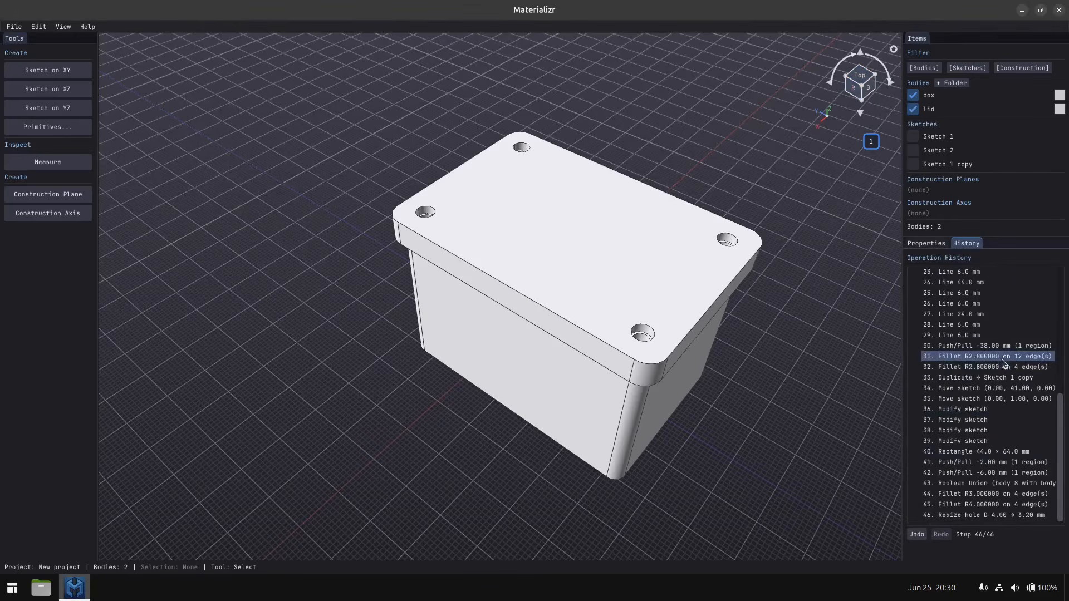
left_click(981, 358)
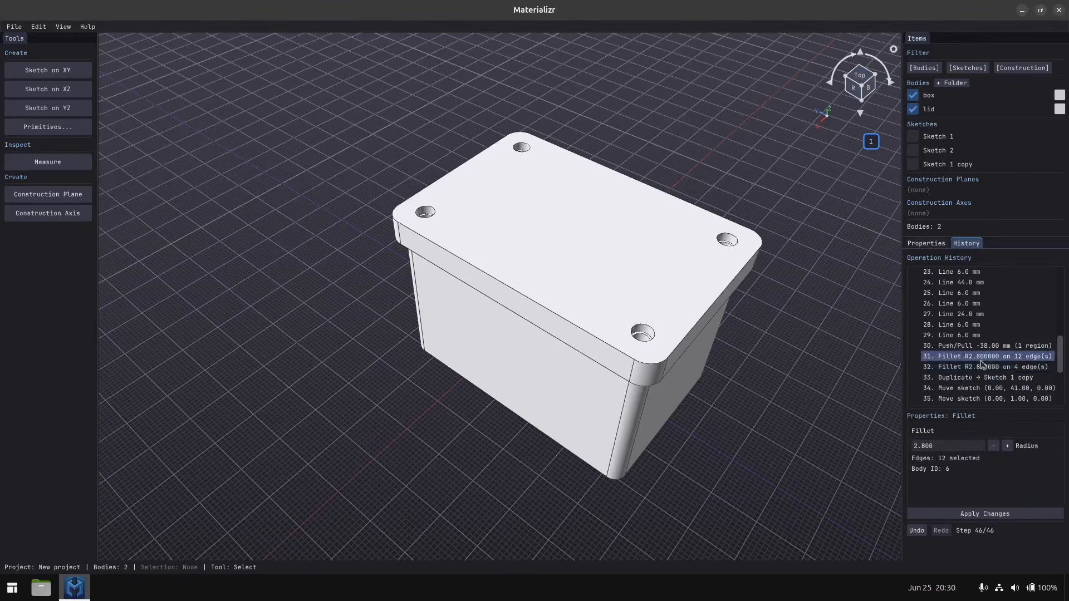
left_click(981, 367)
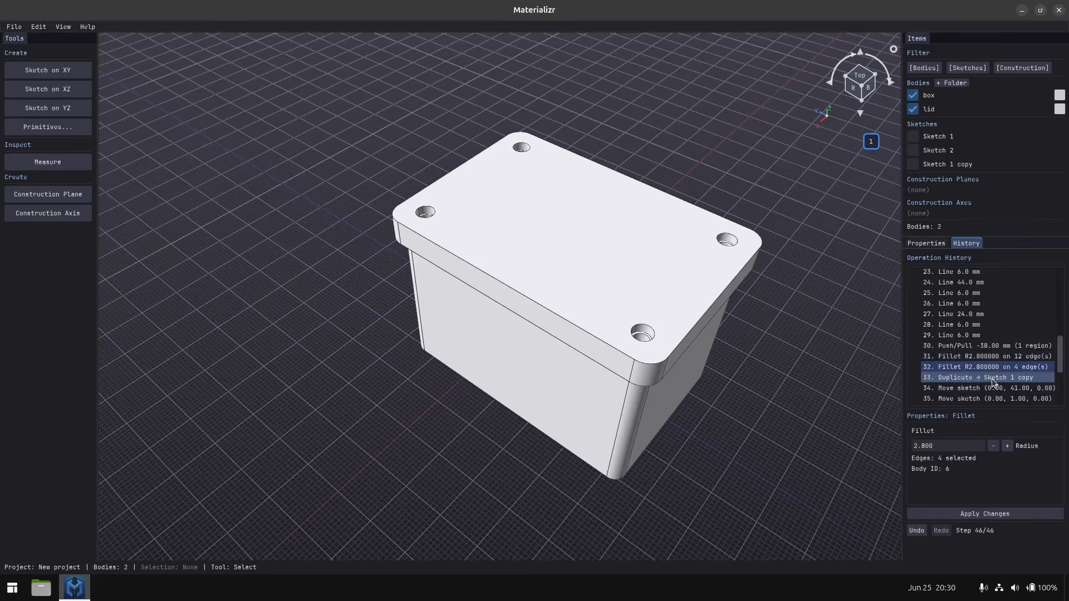
left_click(993, 378)
scroll(996, 383, "down", 4)
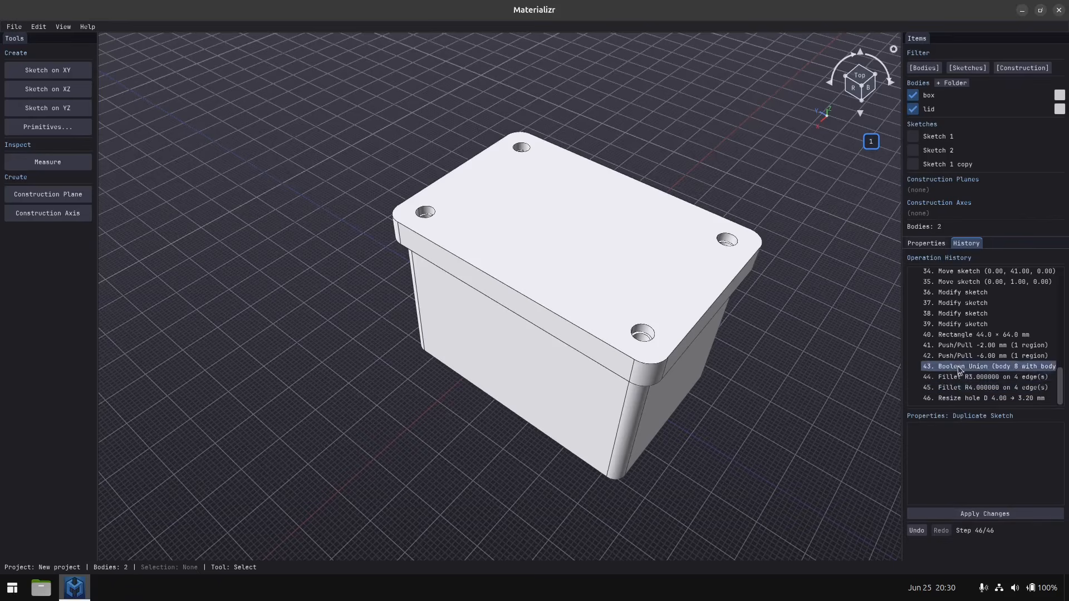
left_click(959, 396)
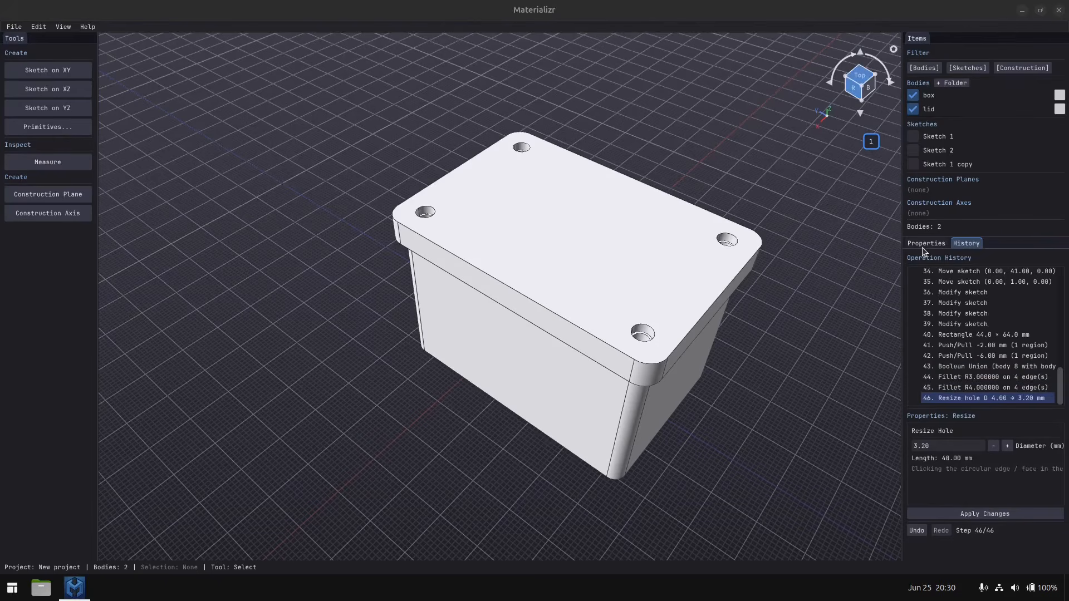
Examine the properties of the box body, its long side face, a lid hole's inner face and the lid body.
left_click(532, 370)
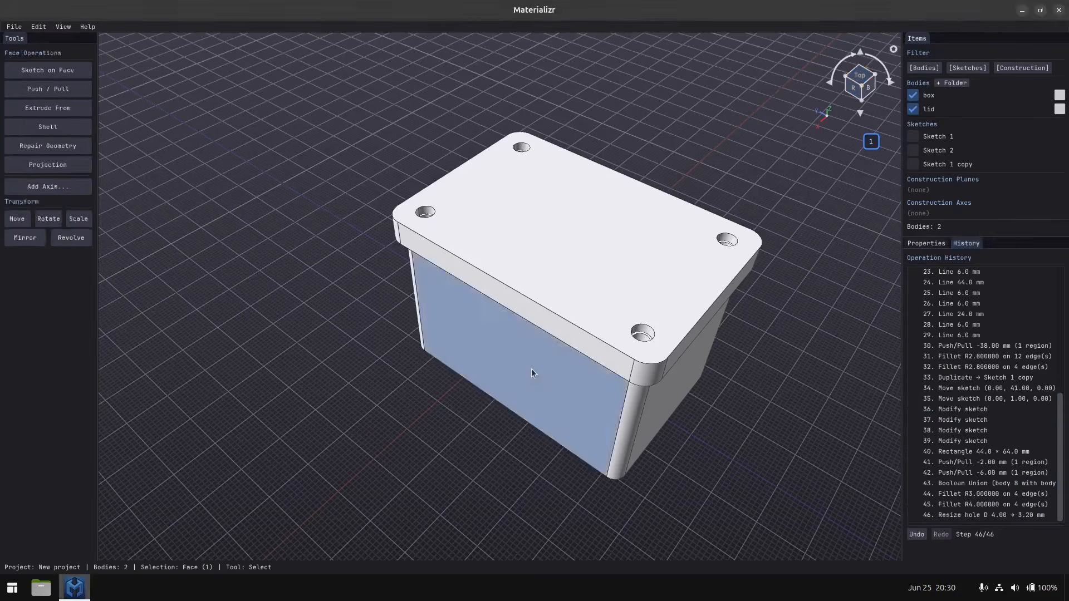
left_click(532, 369)
left_click(525, 374)
left_click(586, 352)
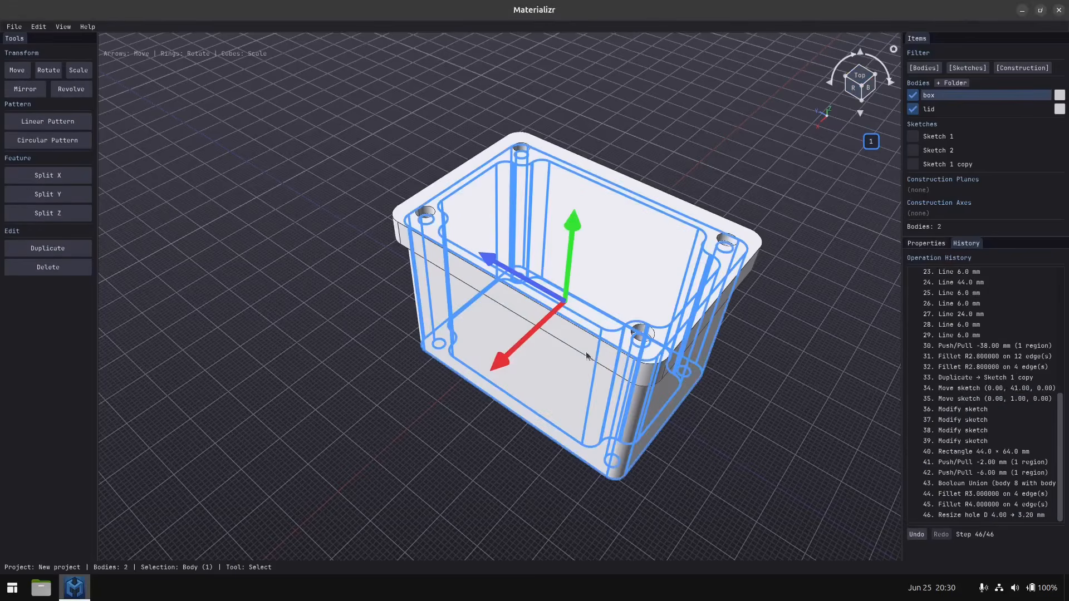
left_click(926, 244)
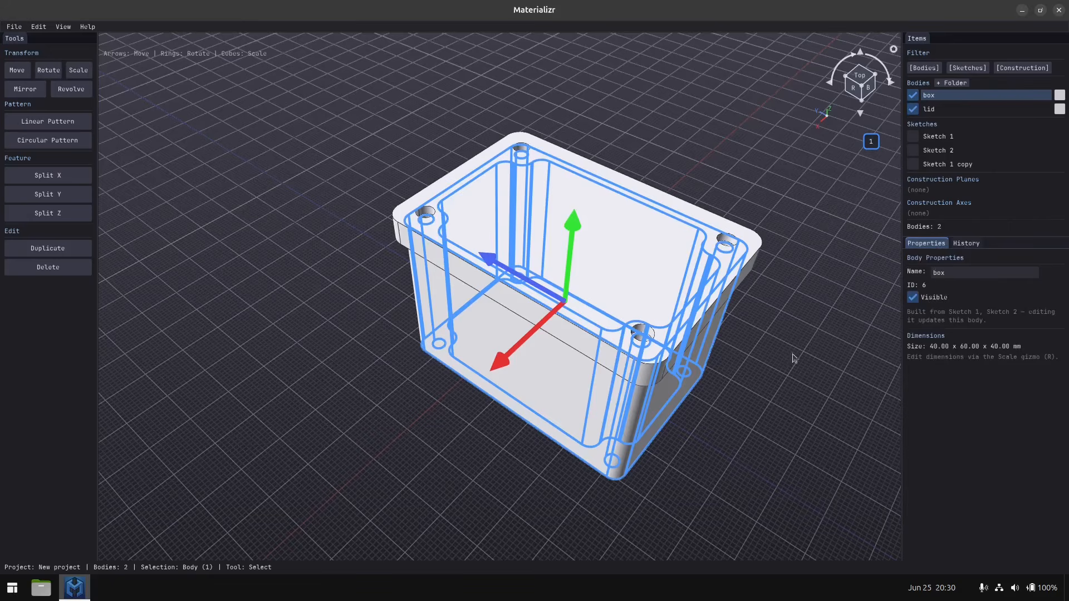
left_click(564, 371)
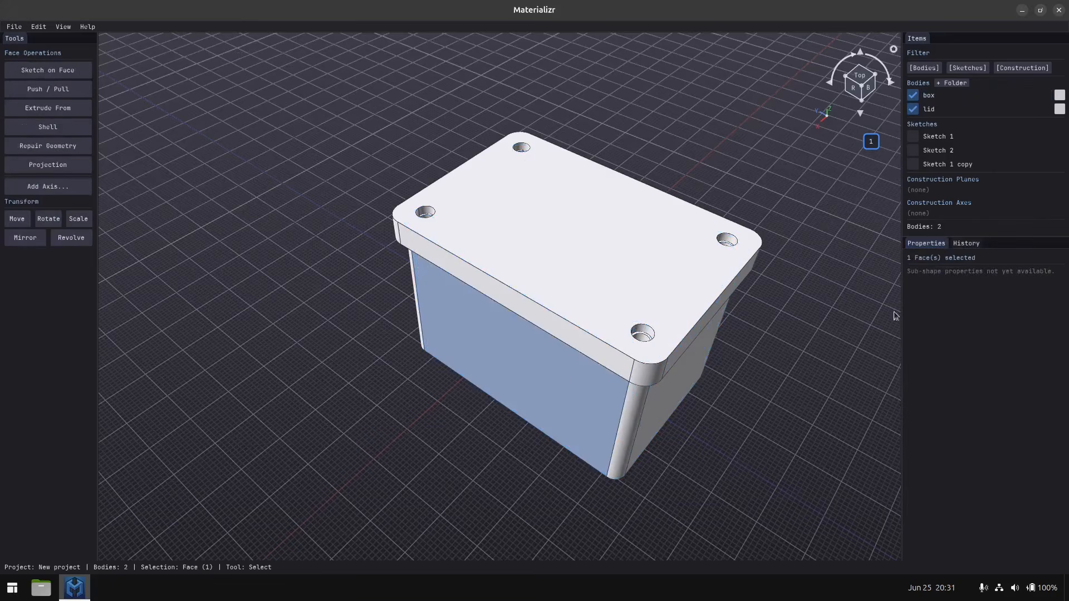
left_click(644, 334)
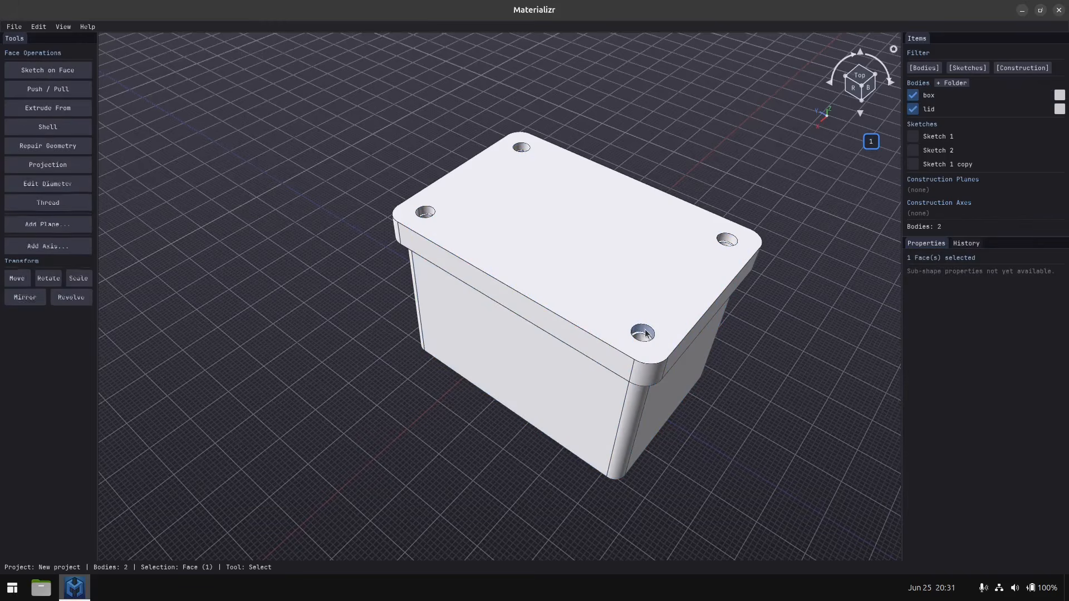
middle_click_drag(645, 345, 627, 379)
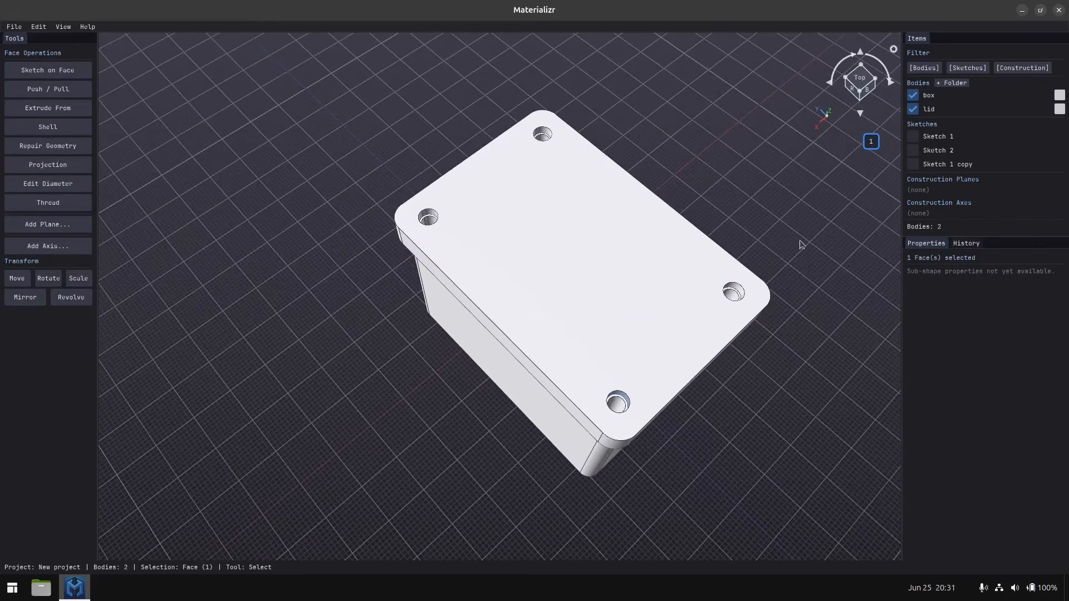
left_click(605, 350)
left_click(606, 349)
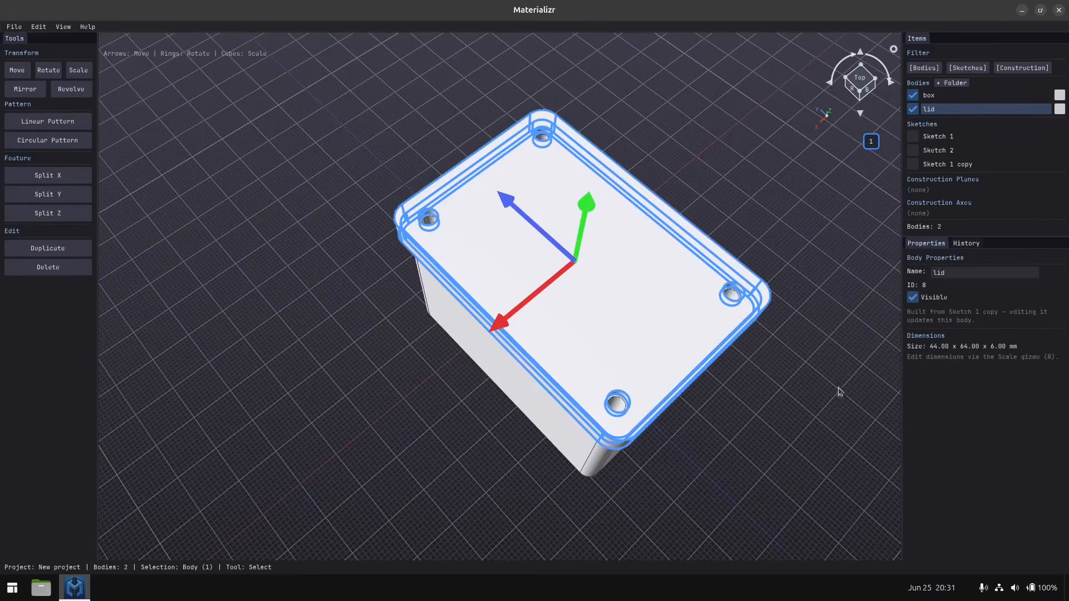
middle_click_drag(759, 410, 734, 383)
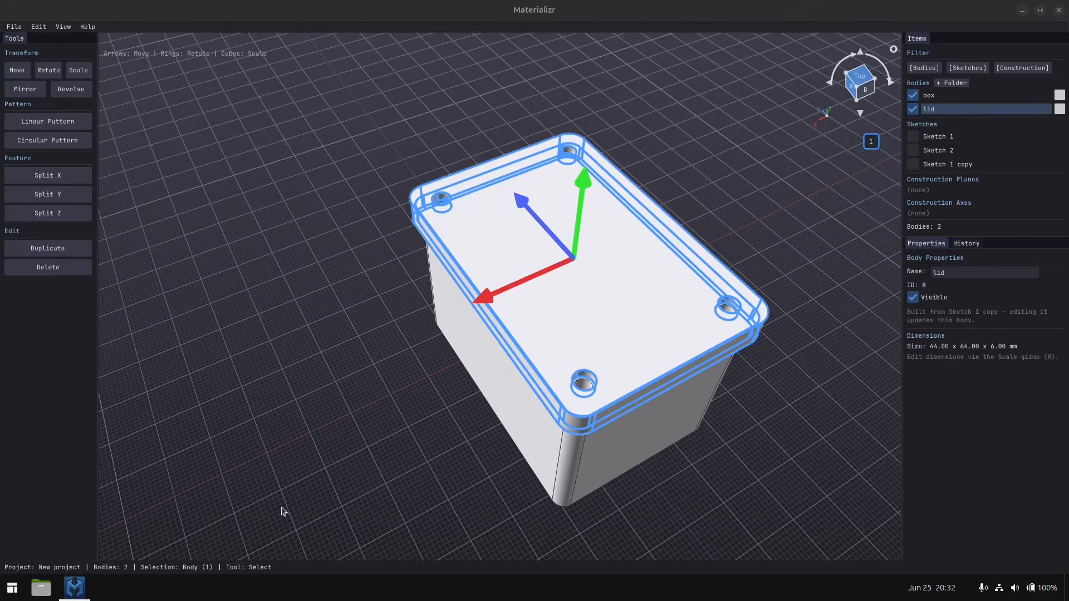
left_click(313, 451)
middle_click_drag(312, 451, 545, 451)
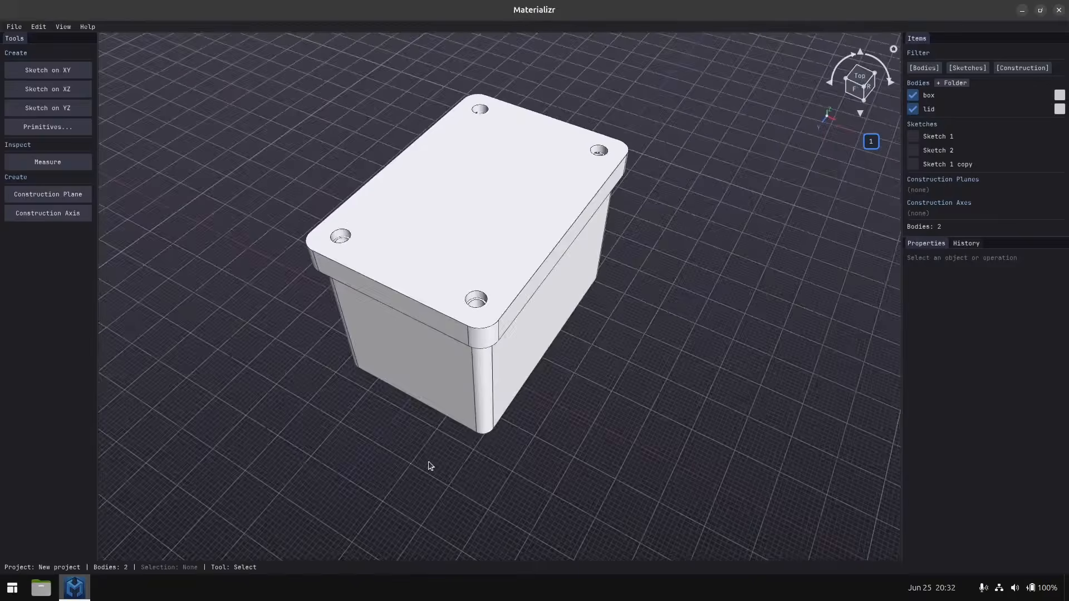
middle_click_drag(430, 466, 523, 461)
middle_click_drag(609, 498, 513, 385, "shift")
middle_click_drag(556, 426, 412, 436)
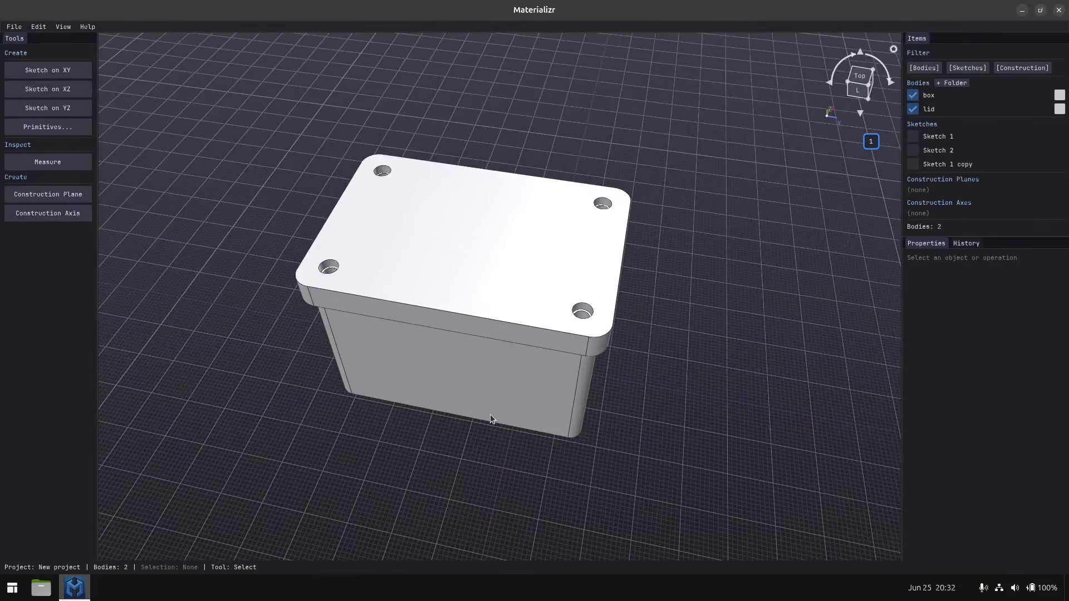
middle_click_drag(526, 411, 445, 414)
middle_click_drag(538, 421, 450, 425)
middle_click_drag(519, 422, 475, 422)
middle_click_drag(541, 440, 500, 424)
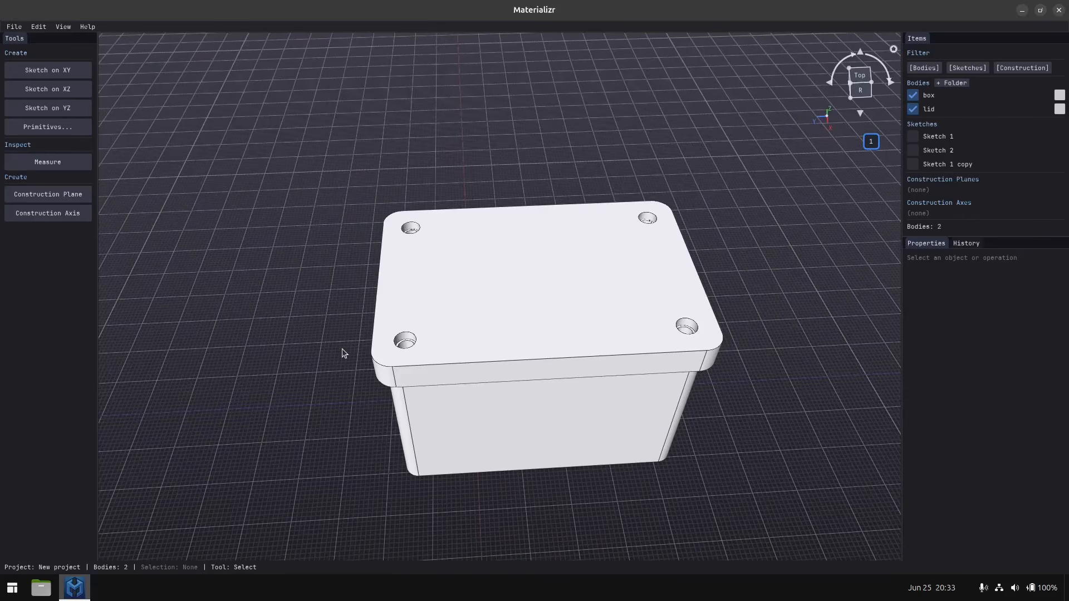
middle_click_drag(329, 394, 365, 406)
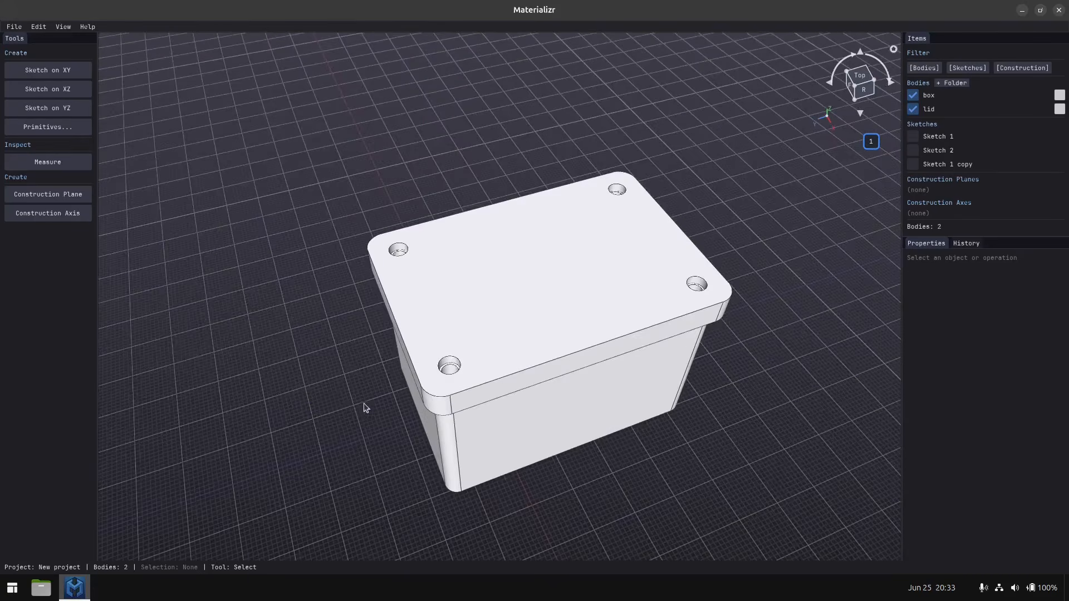